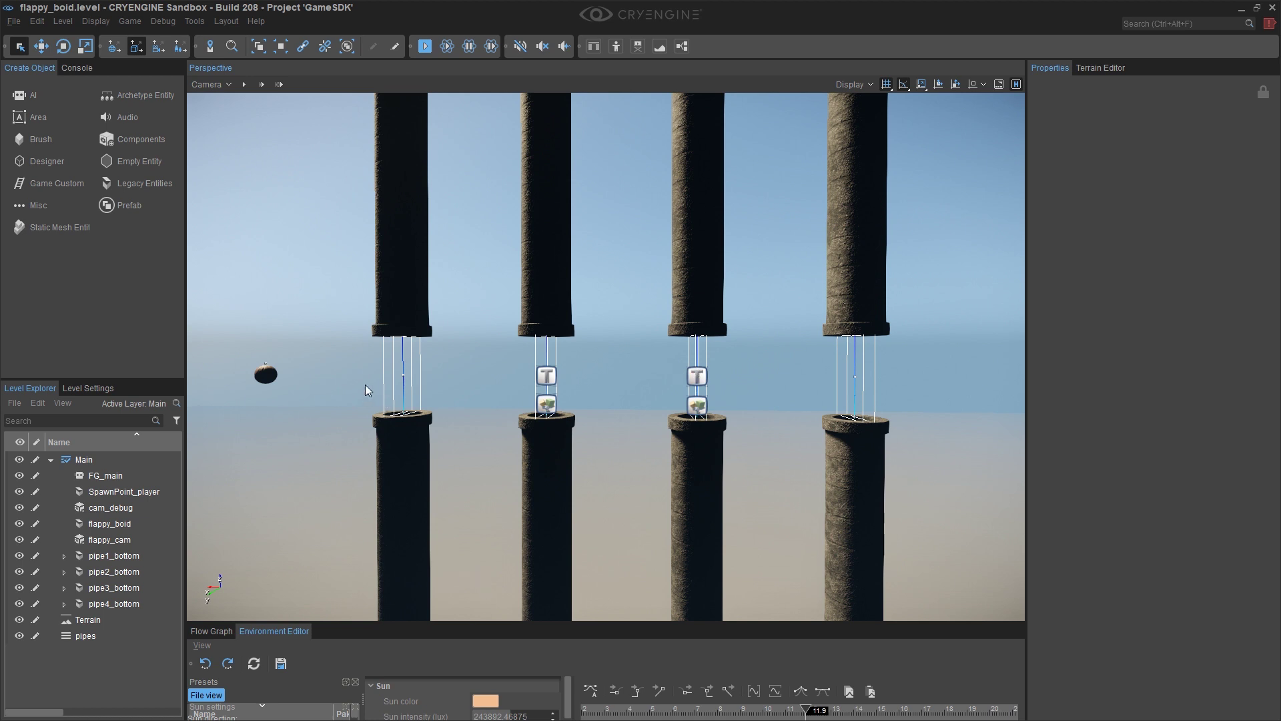
Step: Enlarge the Environment Editor and set the sun's latitude to 136
double_click(274, 375)
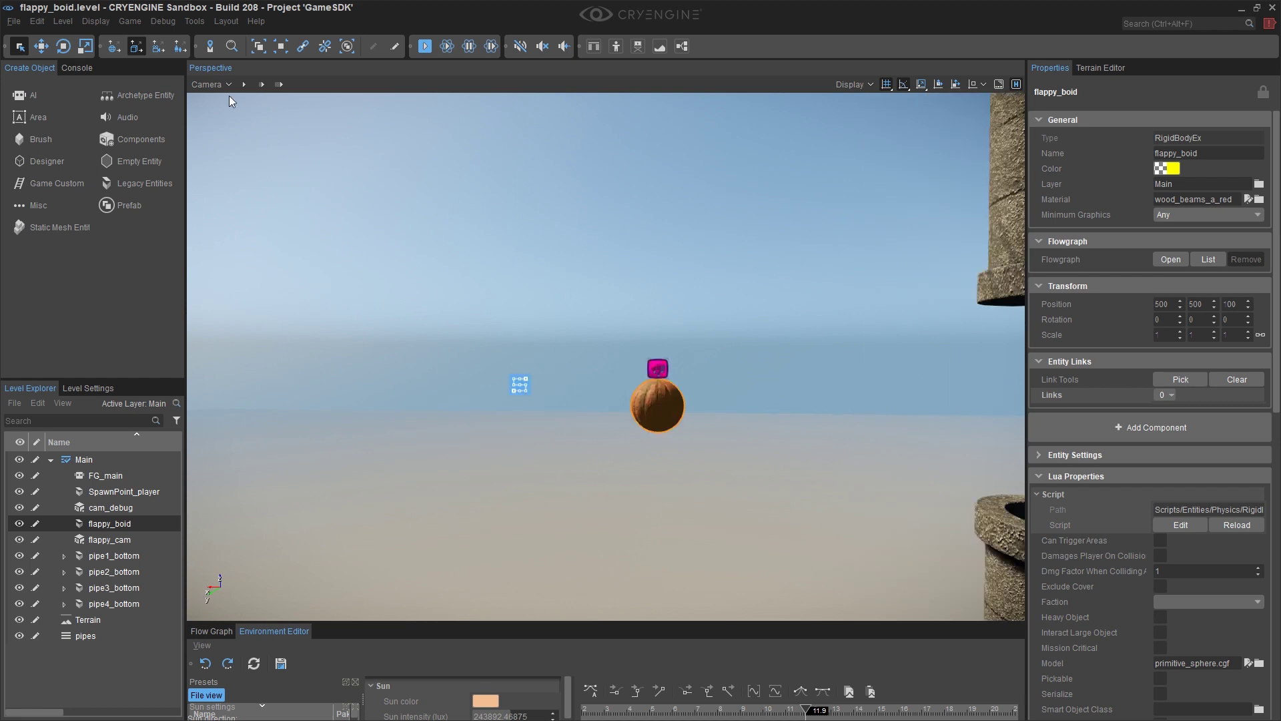
left_click(213, 85)
left_click(529, 190)
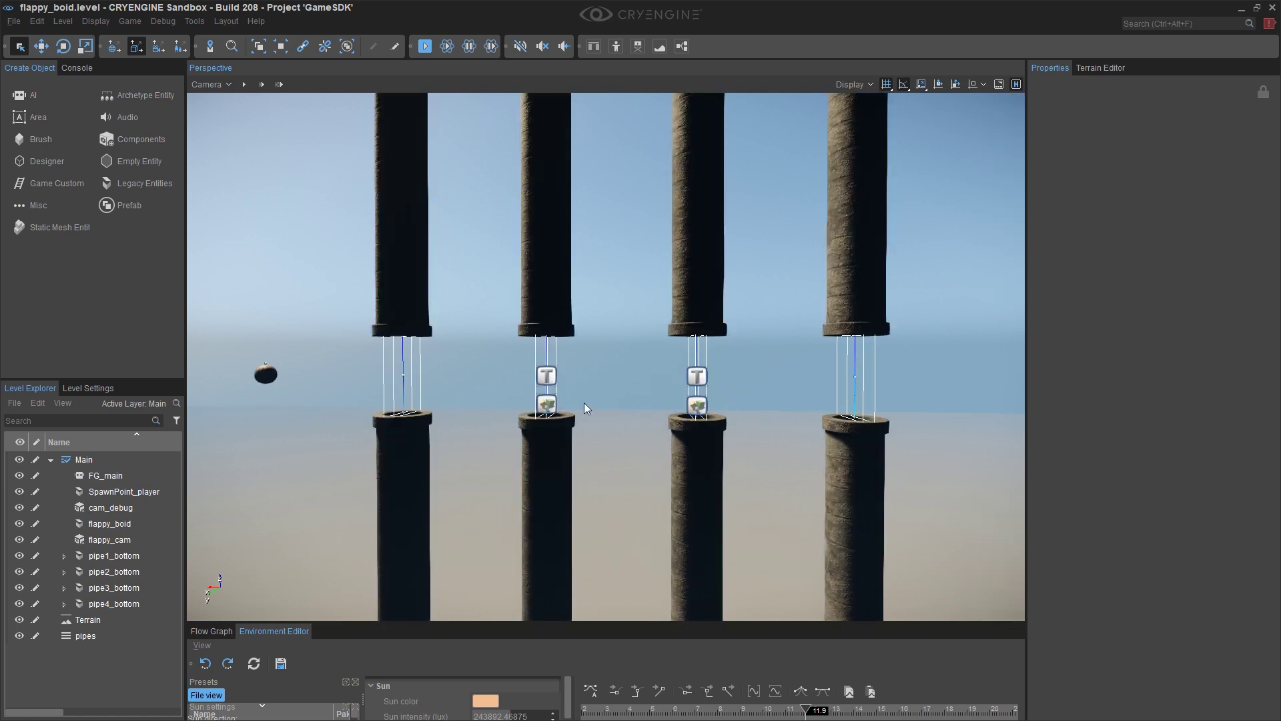
left_click_drag(415, 623, 415, 404)
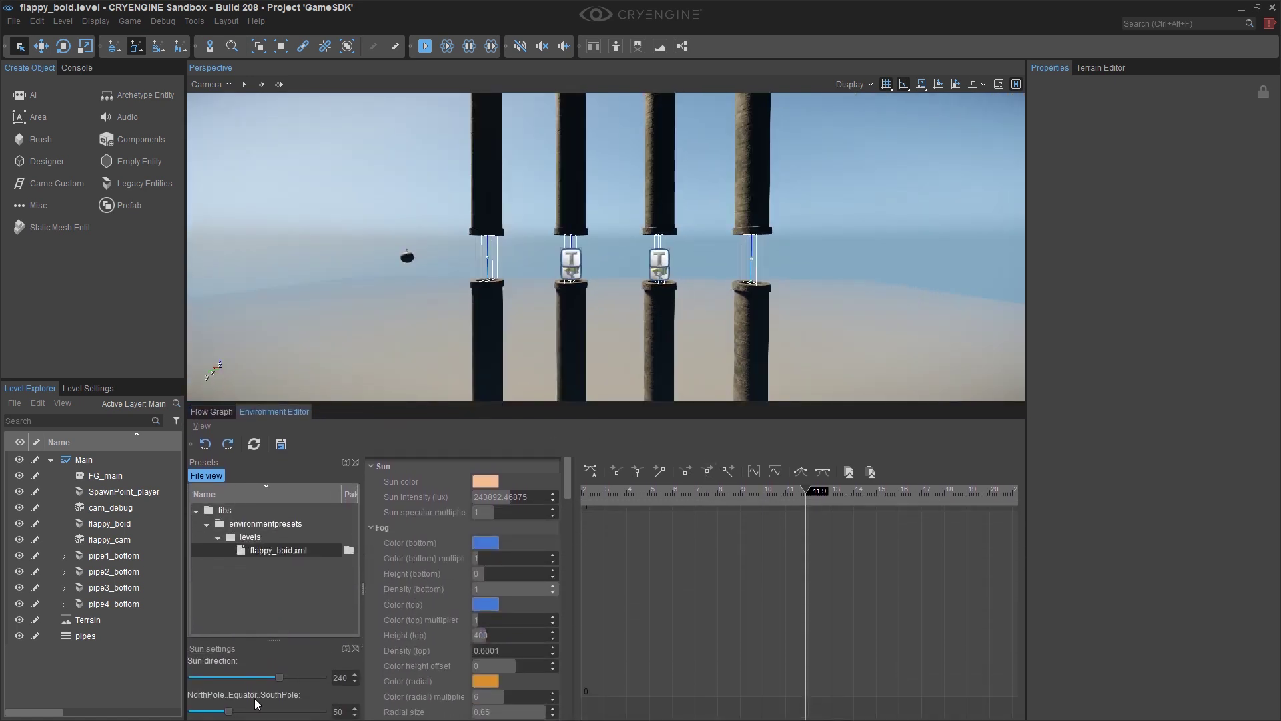
left_click_drag(229, 713, 281, 715)
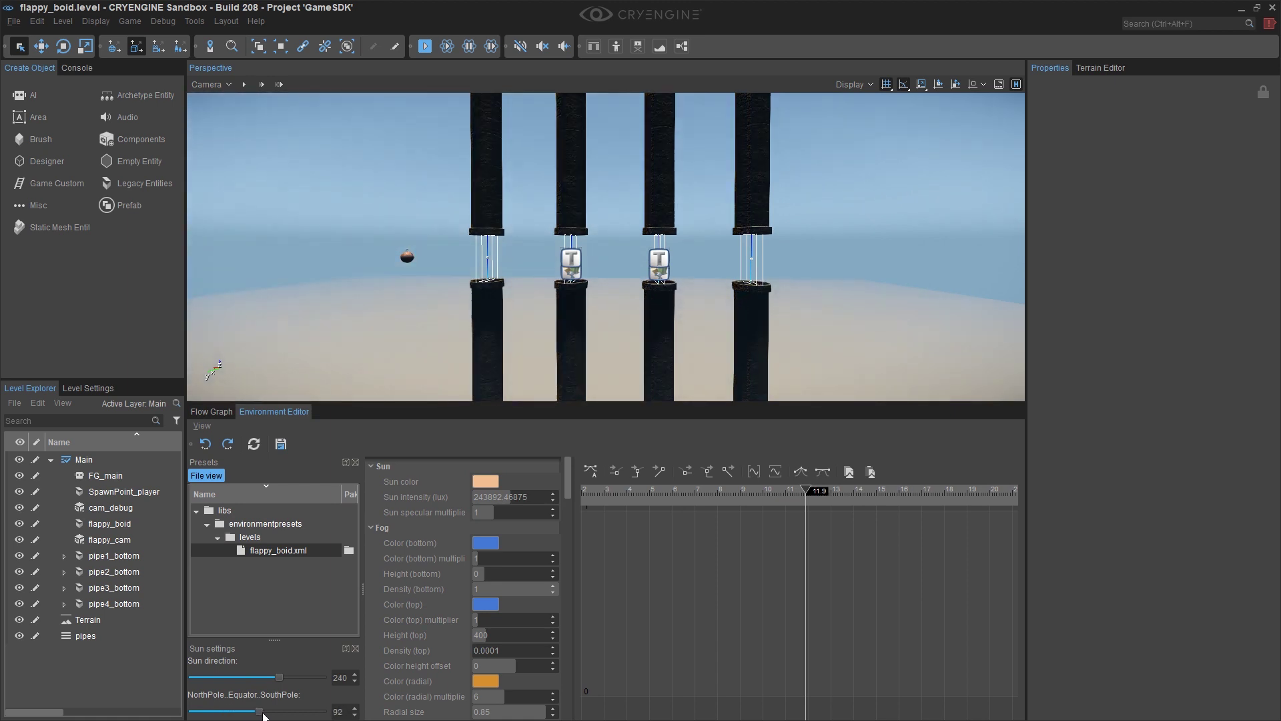
left_click_drag(281, 715, 303, 715)
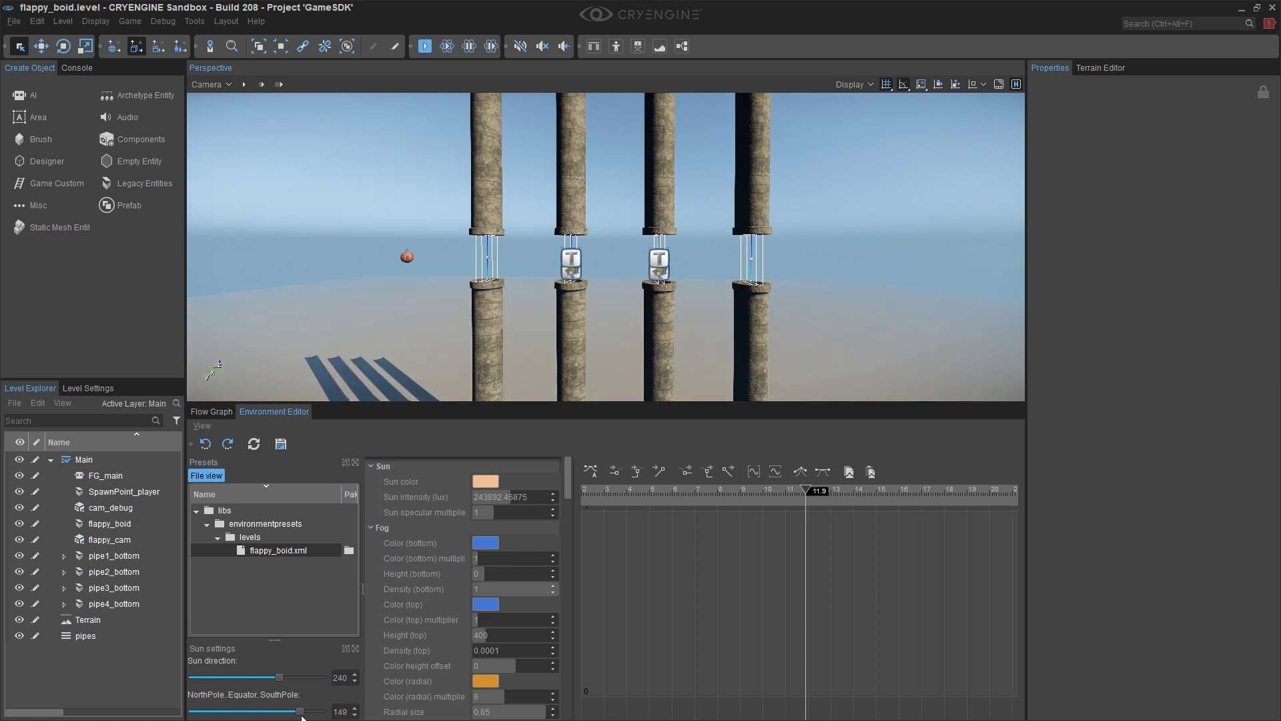
scroll(377, 255, "up", 8)
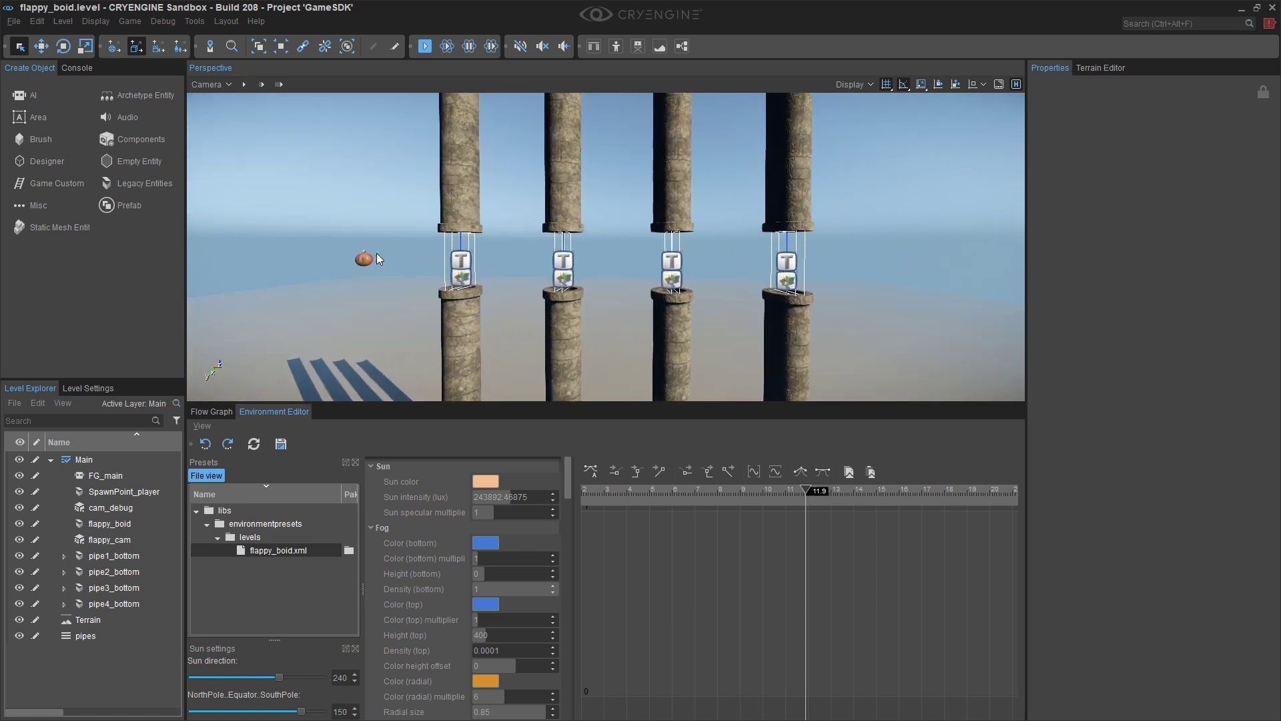
scroll(377, 260, "up", 4)
scroll(391, 271, "up", 4)
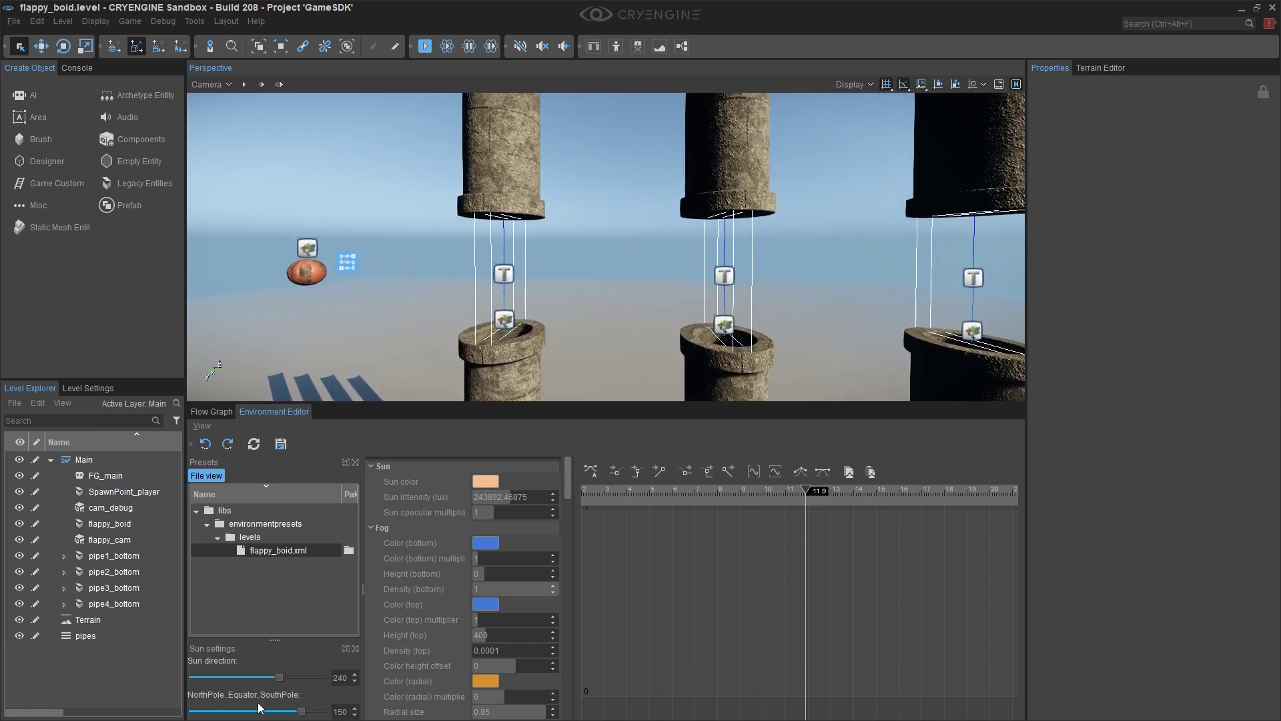
left_click_drag(302, 710, 289, 712)
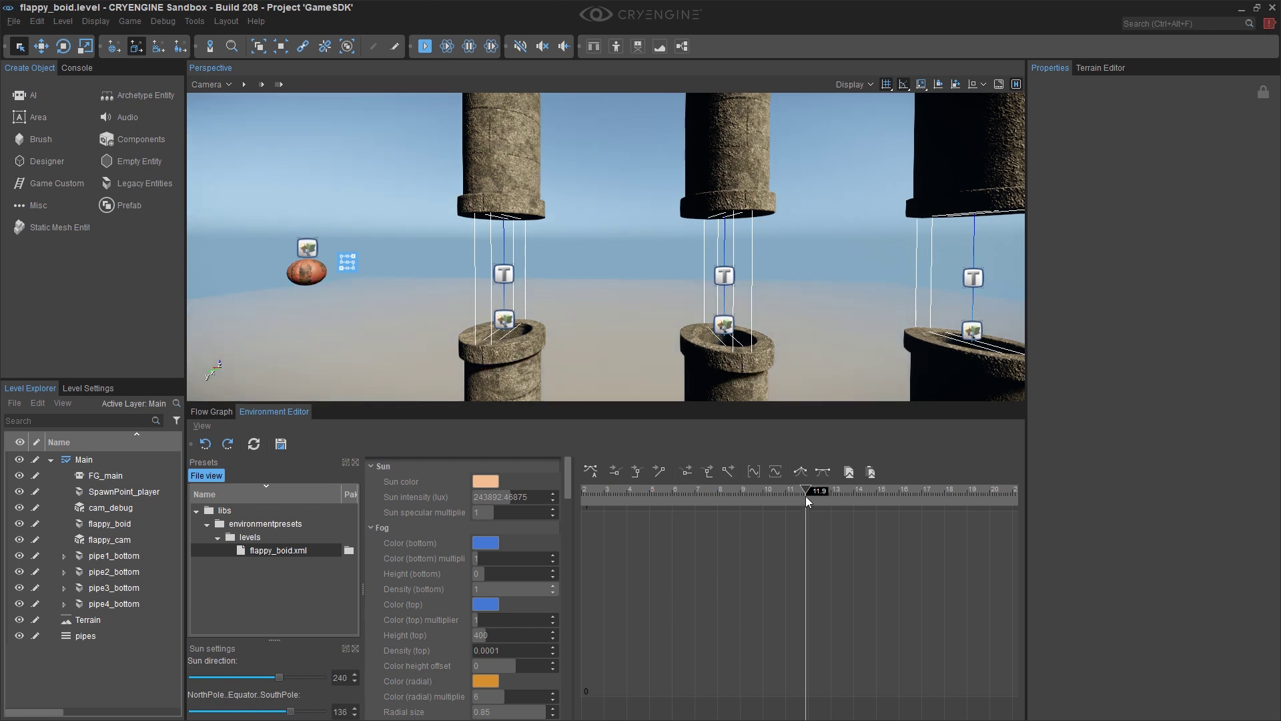
Step: Set the time of day to about 12.9 so the pipes cast shadows
left_click_drag(808, 490, 824, 490)
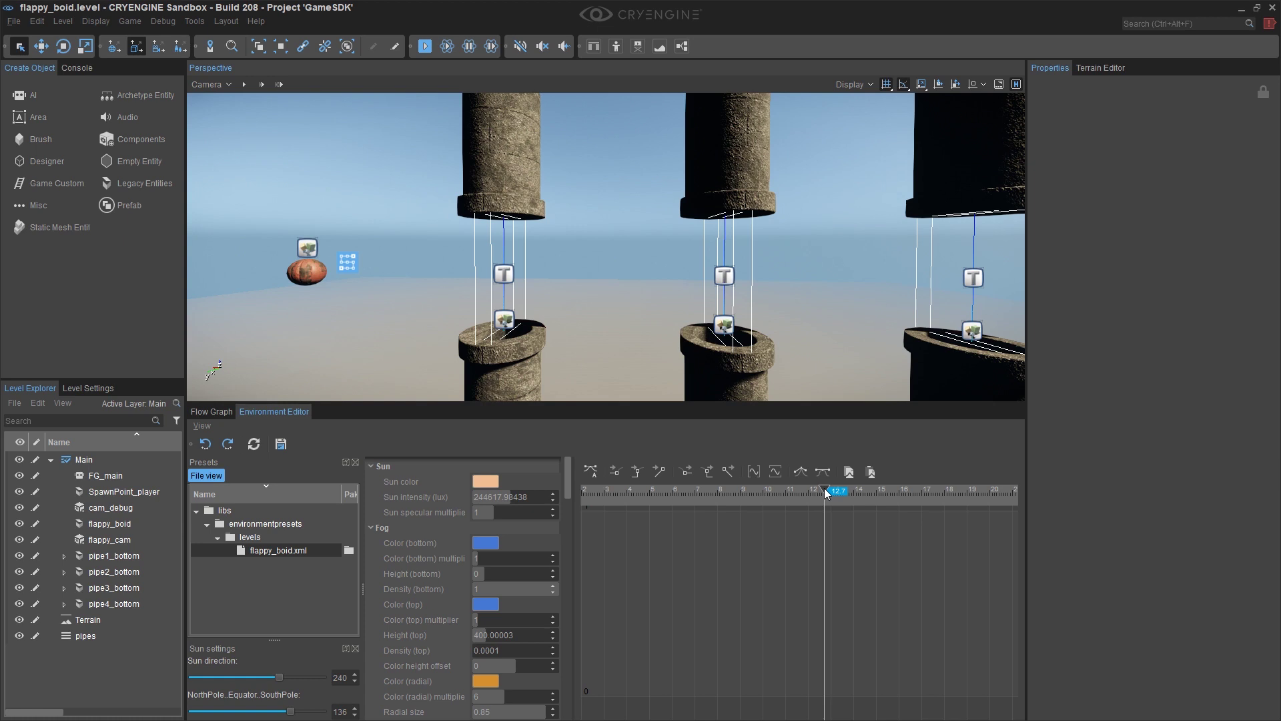
left_click_drag(824, 490, 833, 491)
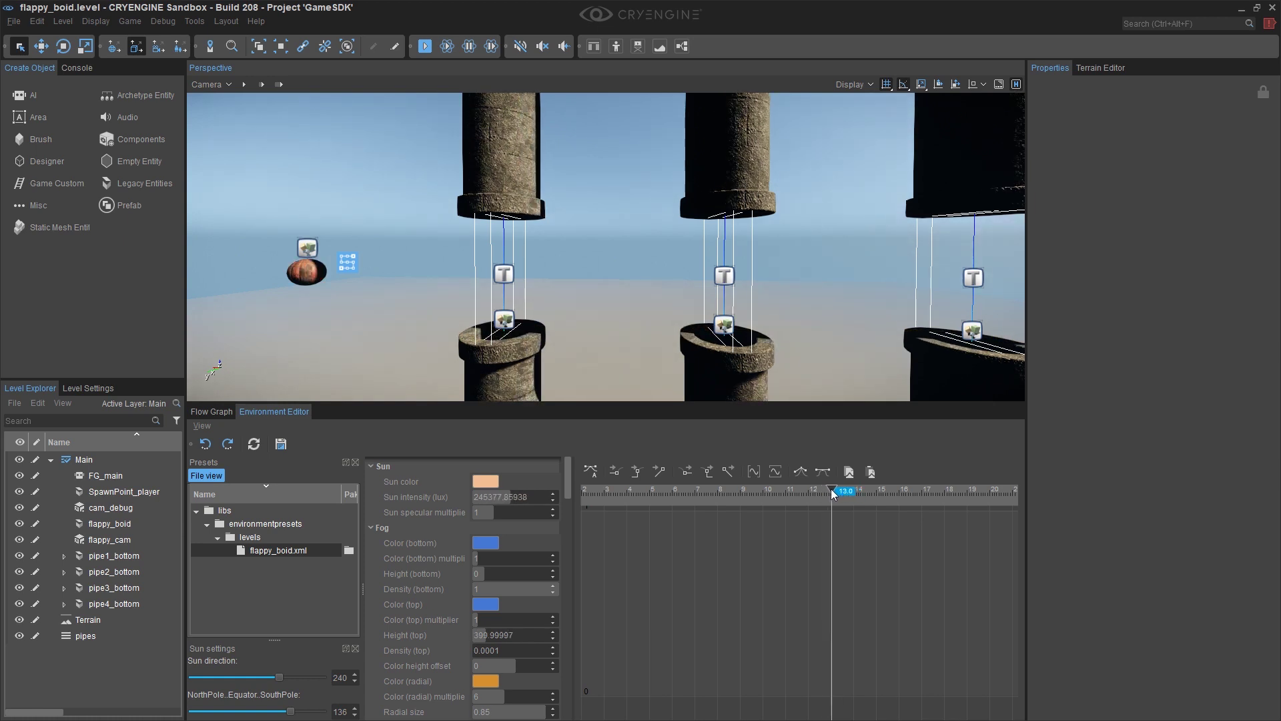
left_click_drag(833, 491, 832, 491)
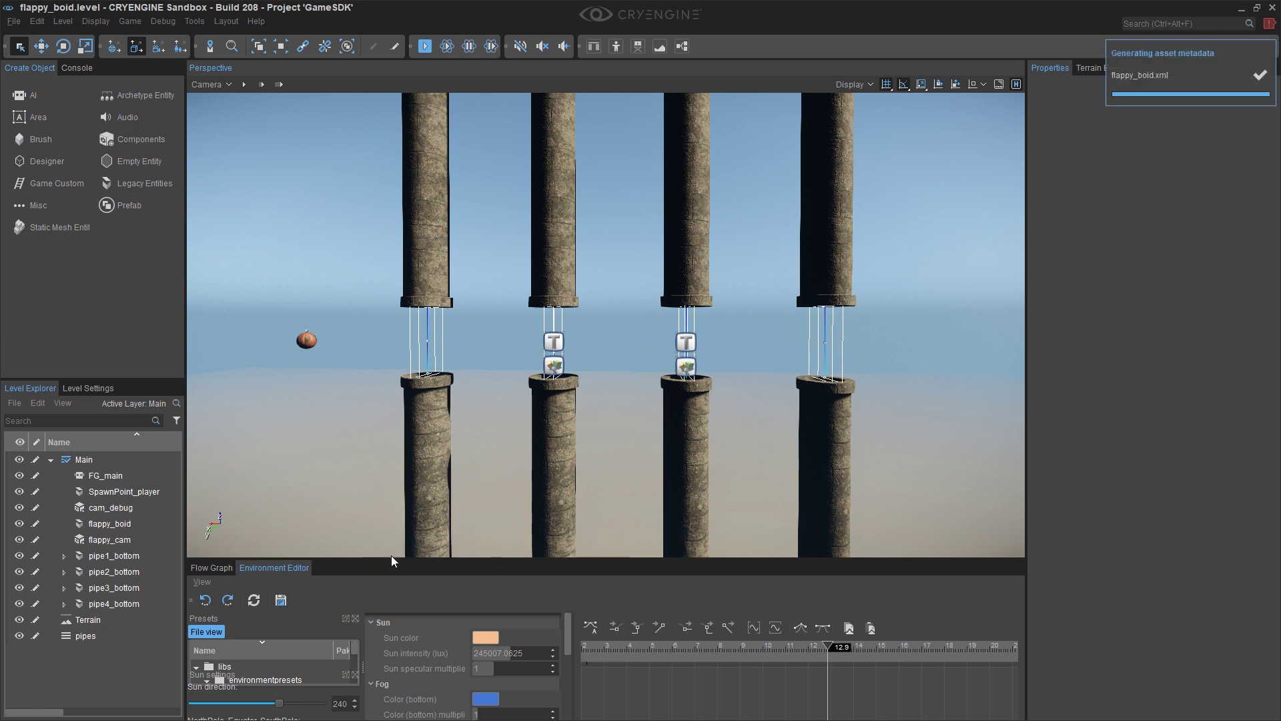
Step: Collapse the Environment Editor and reframe the view around the pipes and their long shadow
left_click_drag(392, 561, 393, 669)
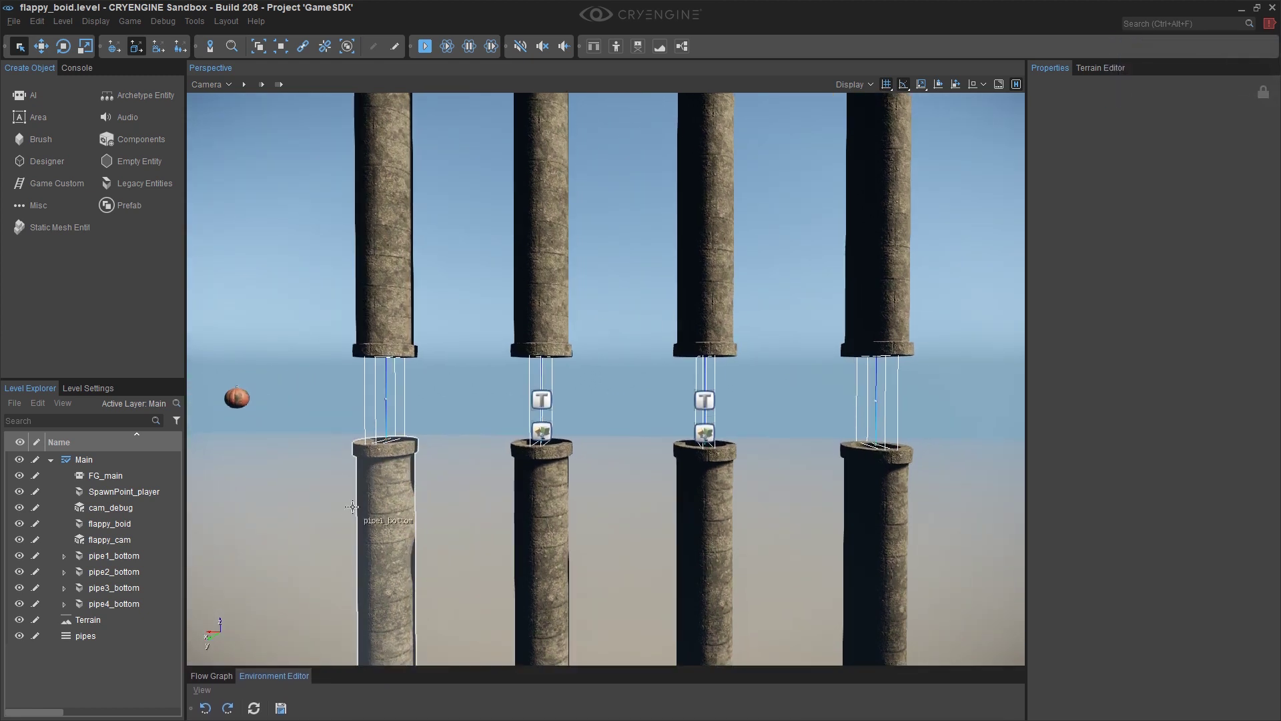
scroll(450, 448, "down", 5)
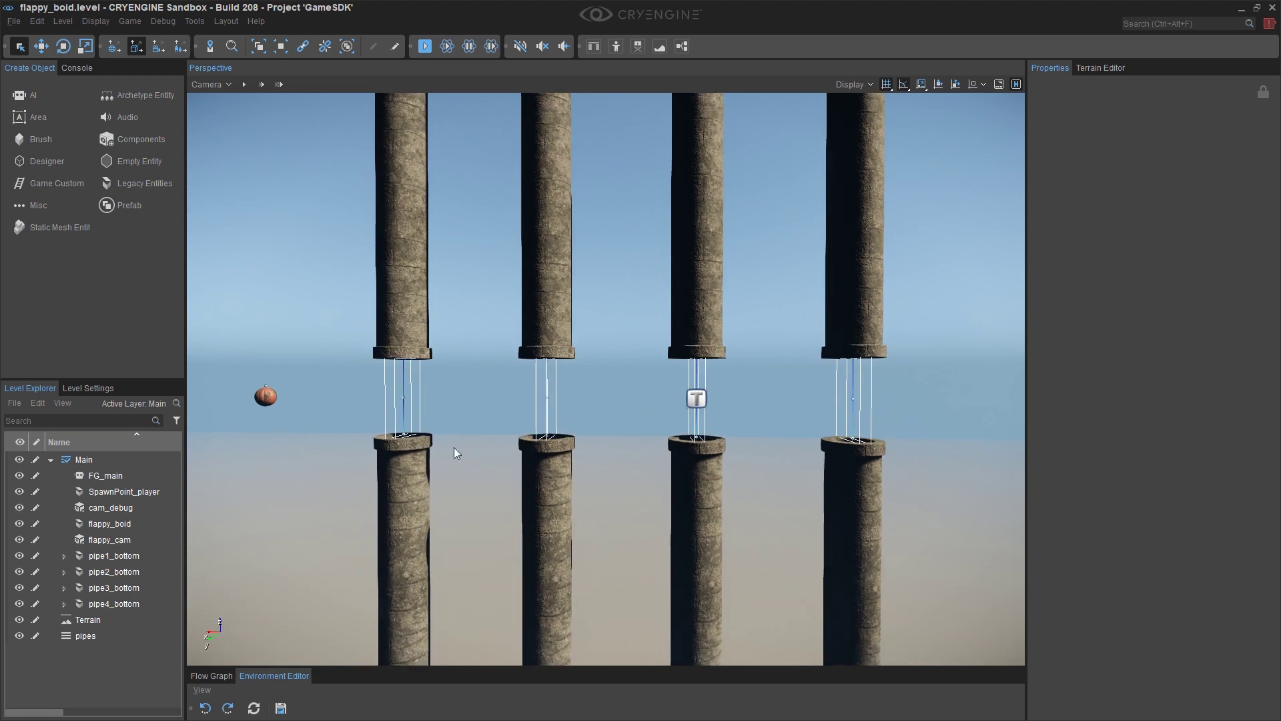
scroll(480, 460, "down", 4)
scroll(499, 466, "down", 4)
scroll(503, 467, "down", 4)
scroll(505, 468, "down", 3)
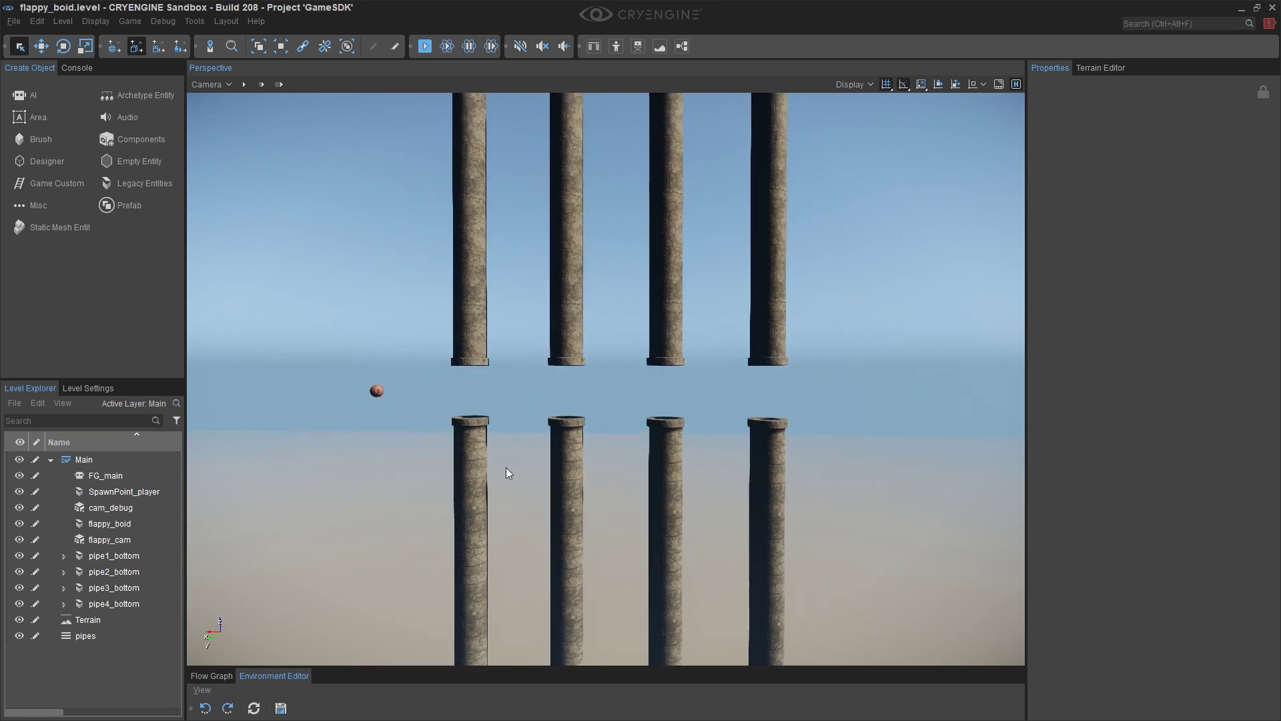
scroll(505, 468, "down", 3)
scroll(505, 468, "down", 4)
scroll(506, 468, "down", 4)
scroll(521, 472, "down", 2)
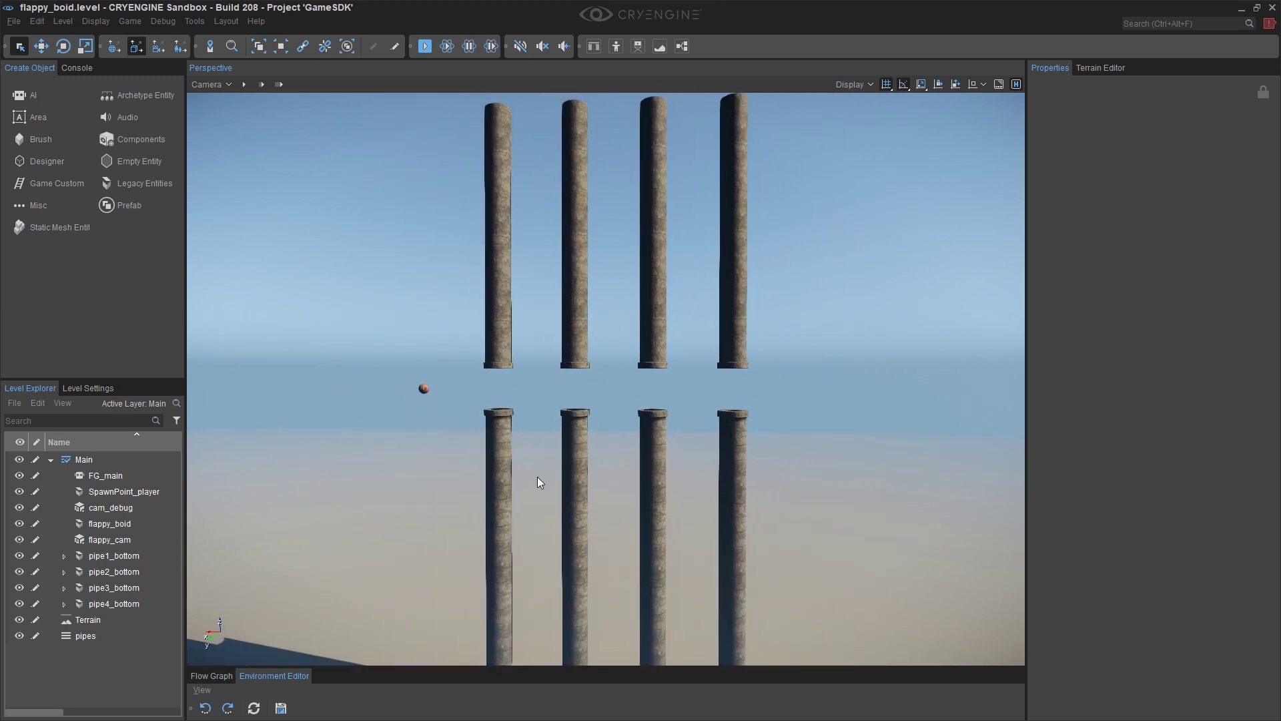
scroll(538, 479, "down", 3)
scroll(538, 479, "down", 2)
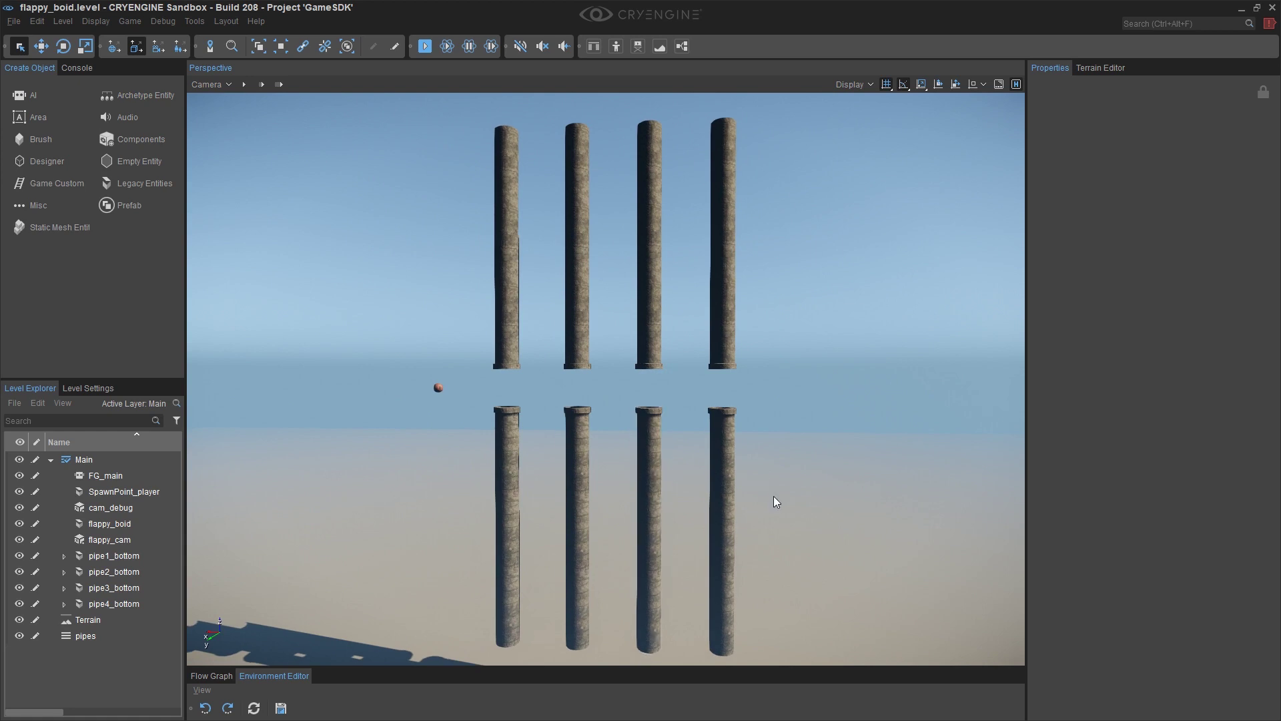
right_click_drag(773, 496, 766, 480)
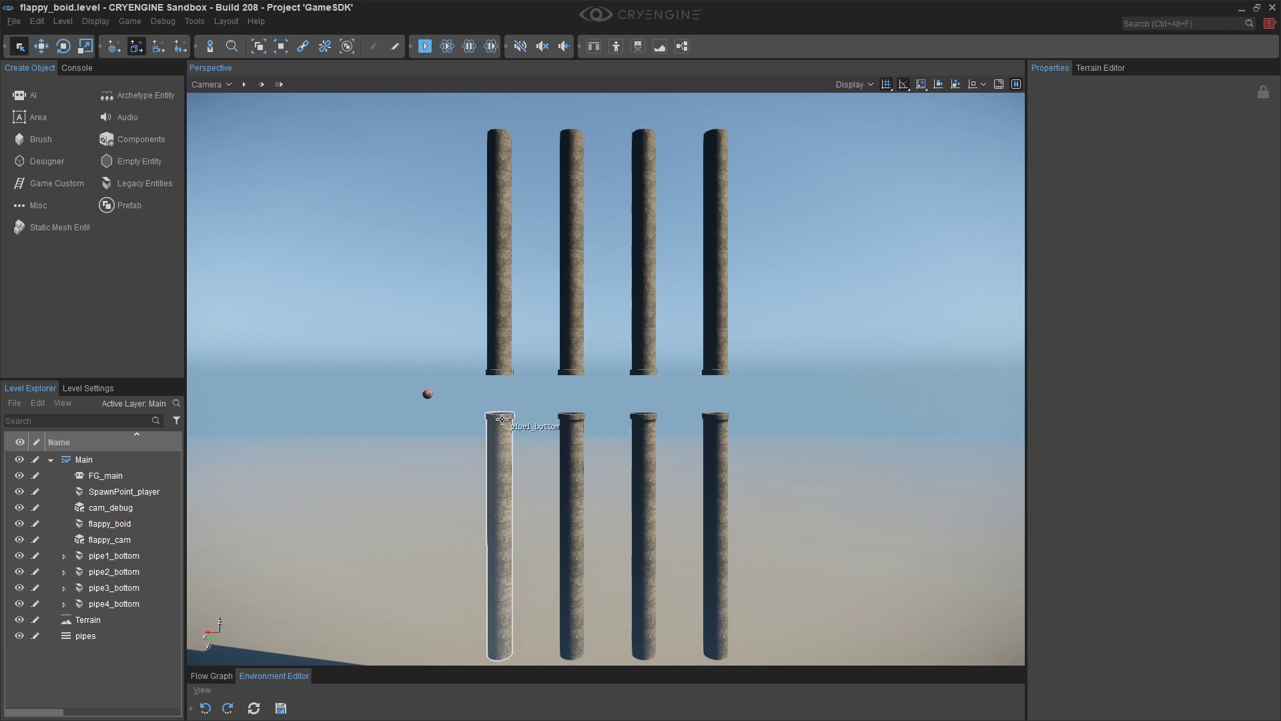
right_click_drag(535, 400, 380, 370)
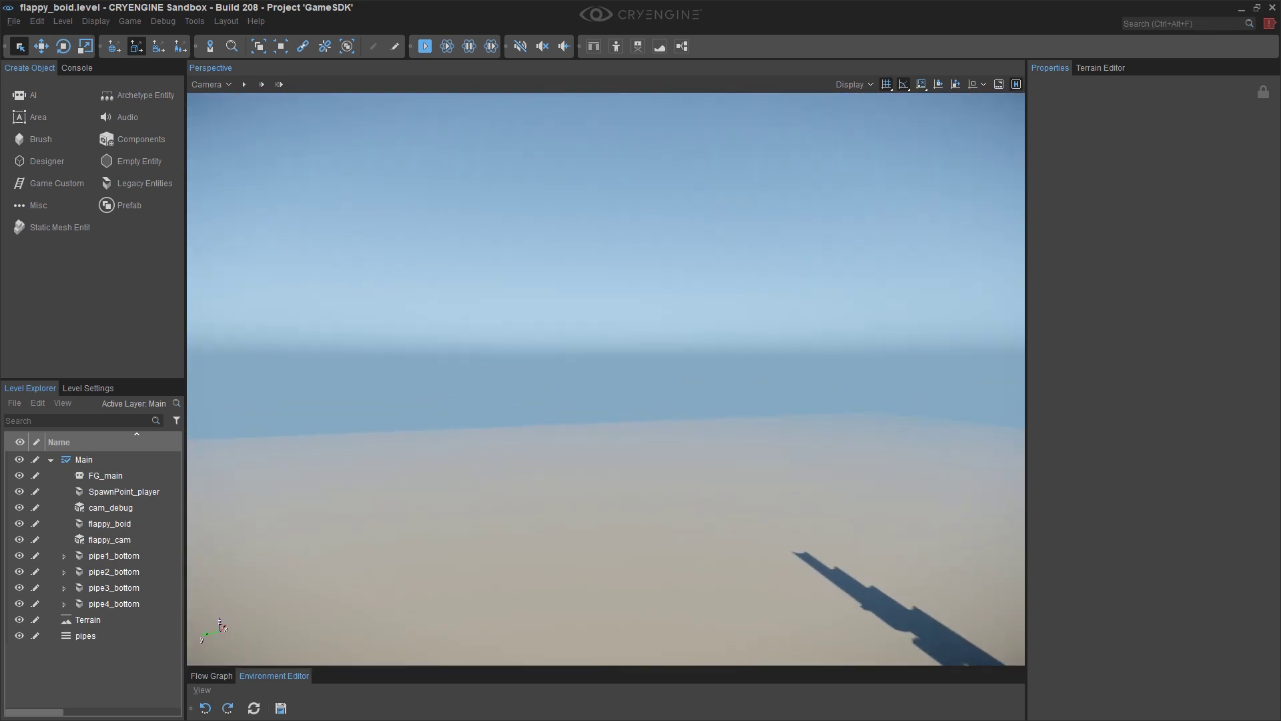
Step: Fly the camera down to empty tiled ground and show the Legacy Entities list
right_click_drag(652, 435, 501, 426)
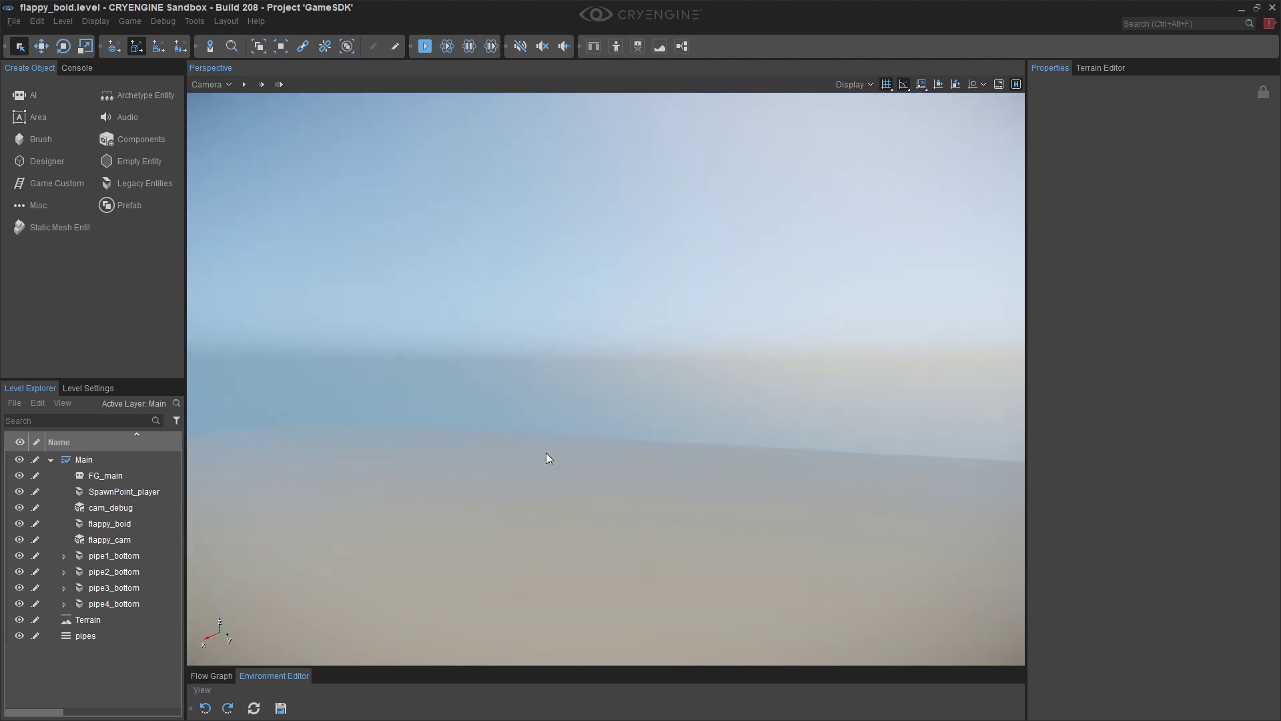
right_click_drag(650, 458, 520, 451)
right_click_drag(701, 345, 587, 340)
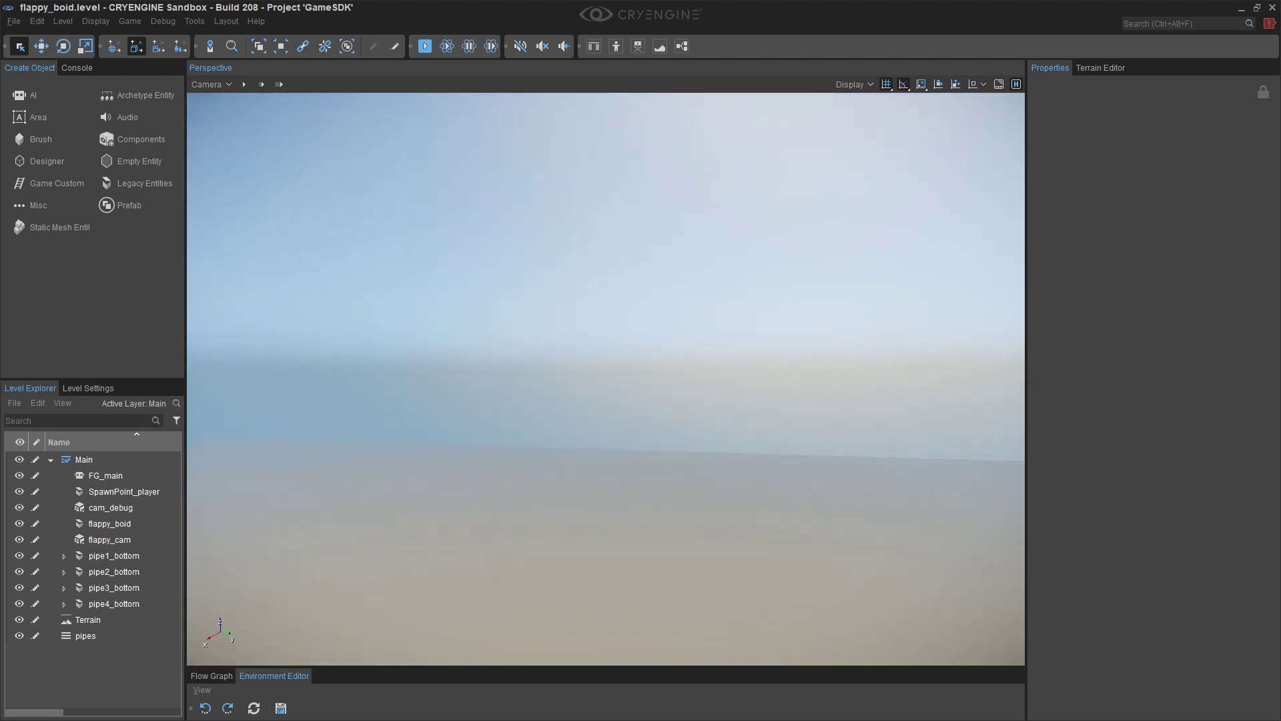
right_click_drag(587, 339, 591, 301)
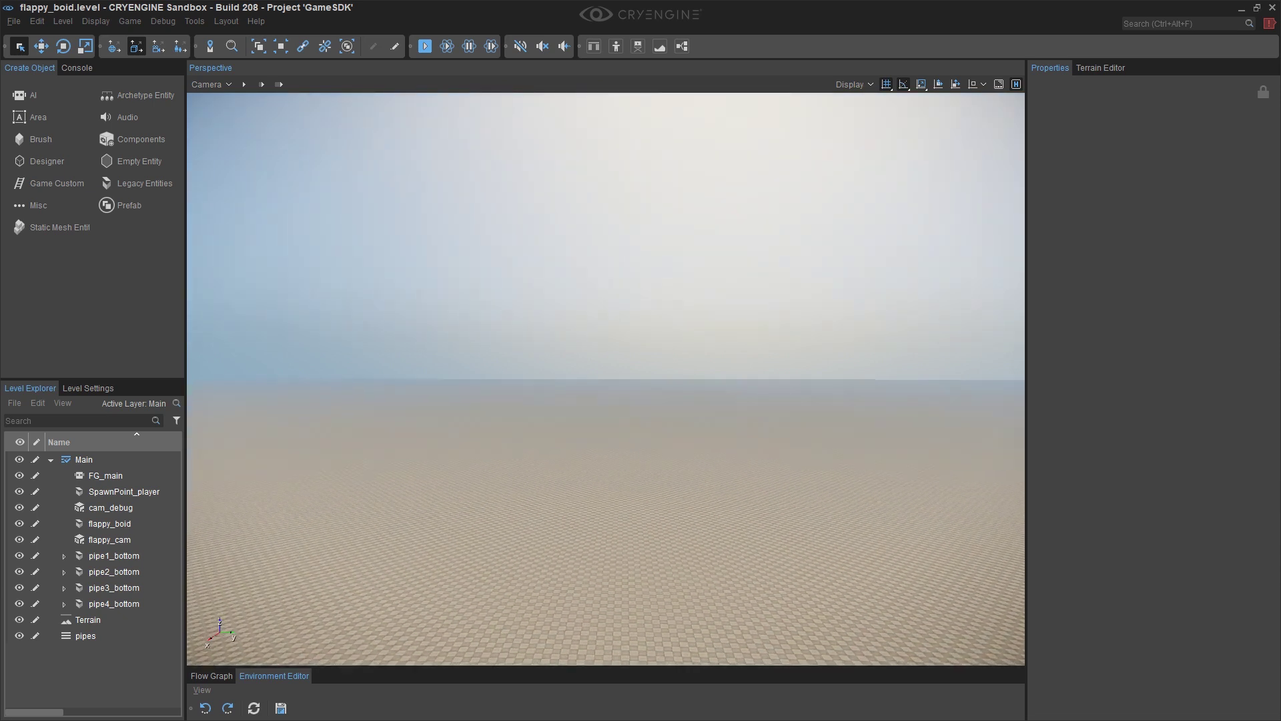
key("w")
key("w")
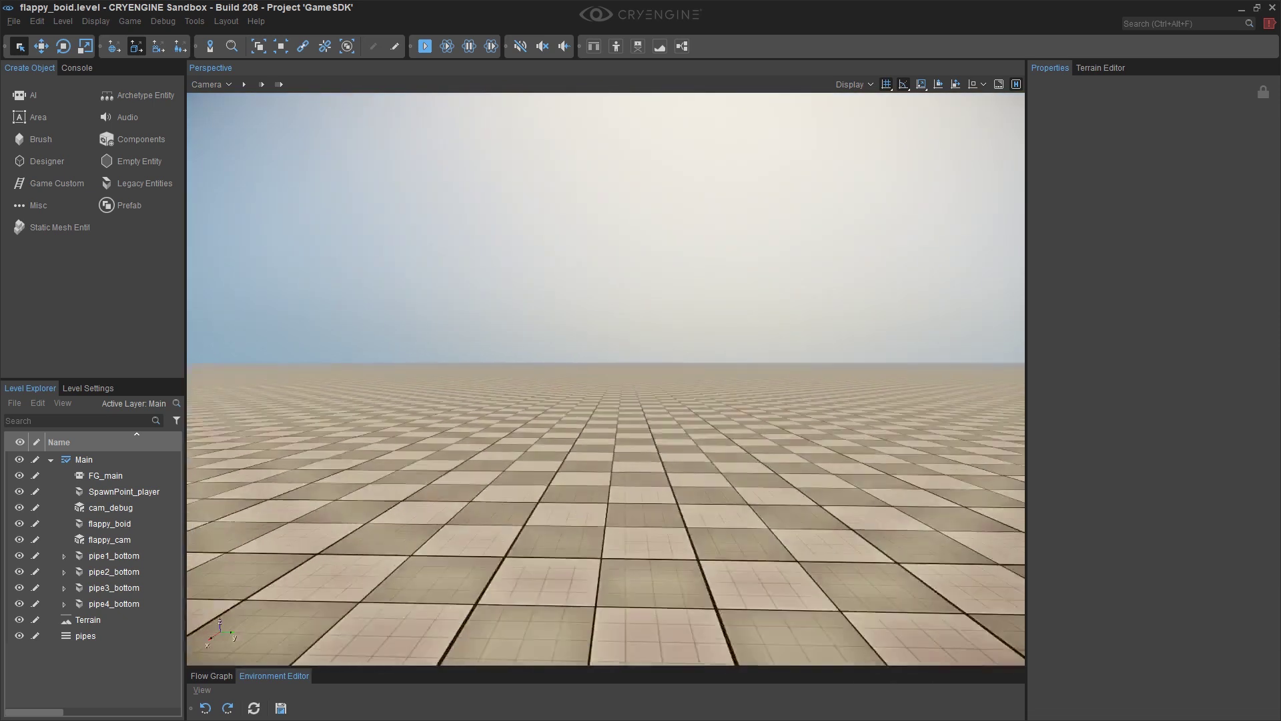
key("w")
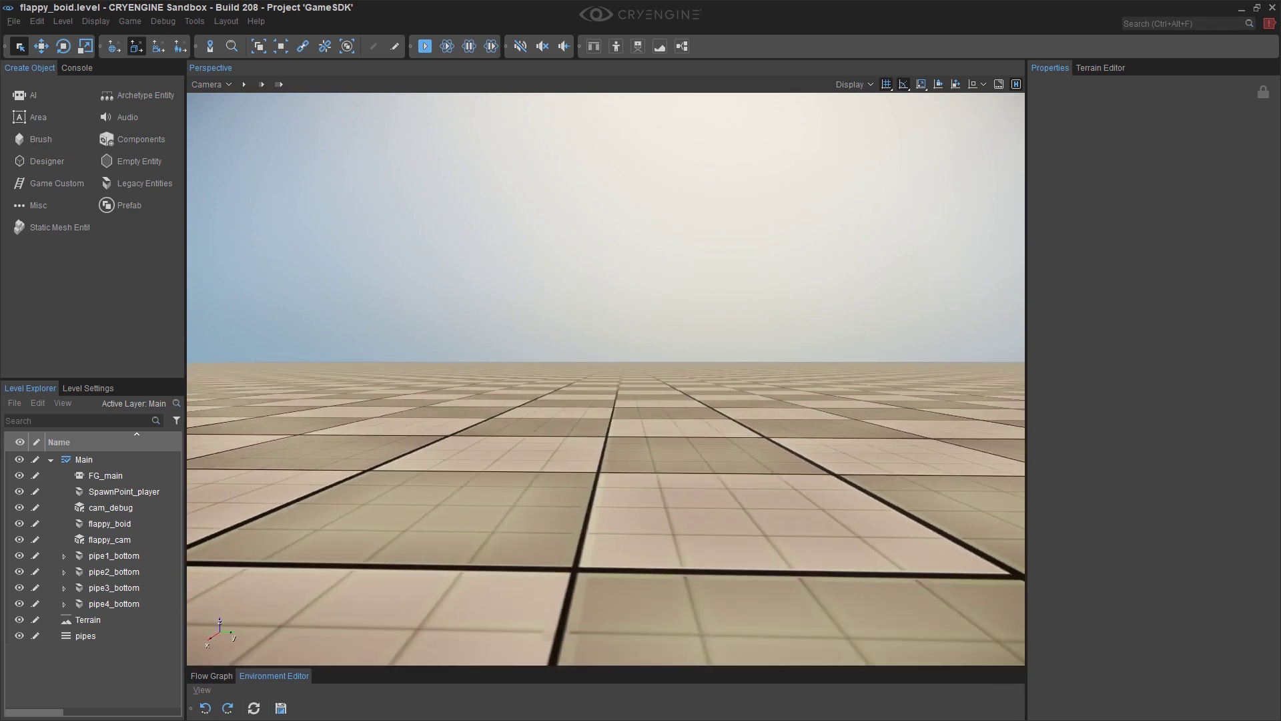
key("s")
key("w")
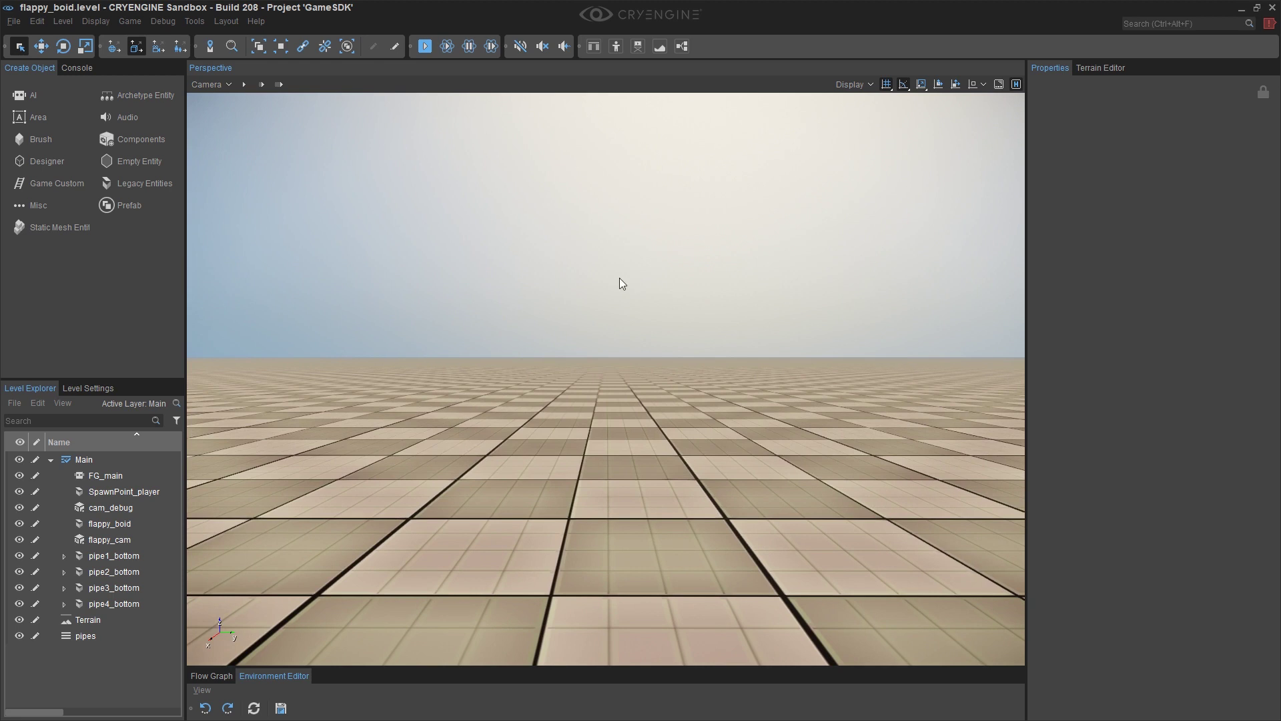
left_click(151, 179)
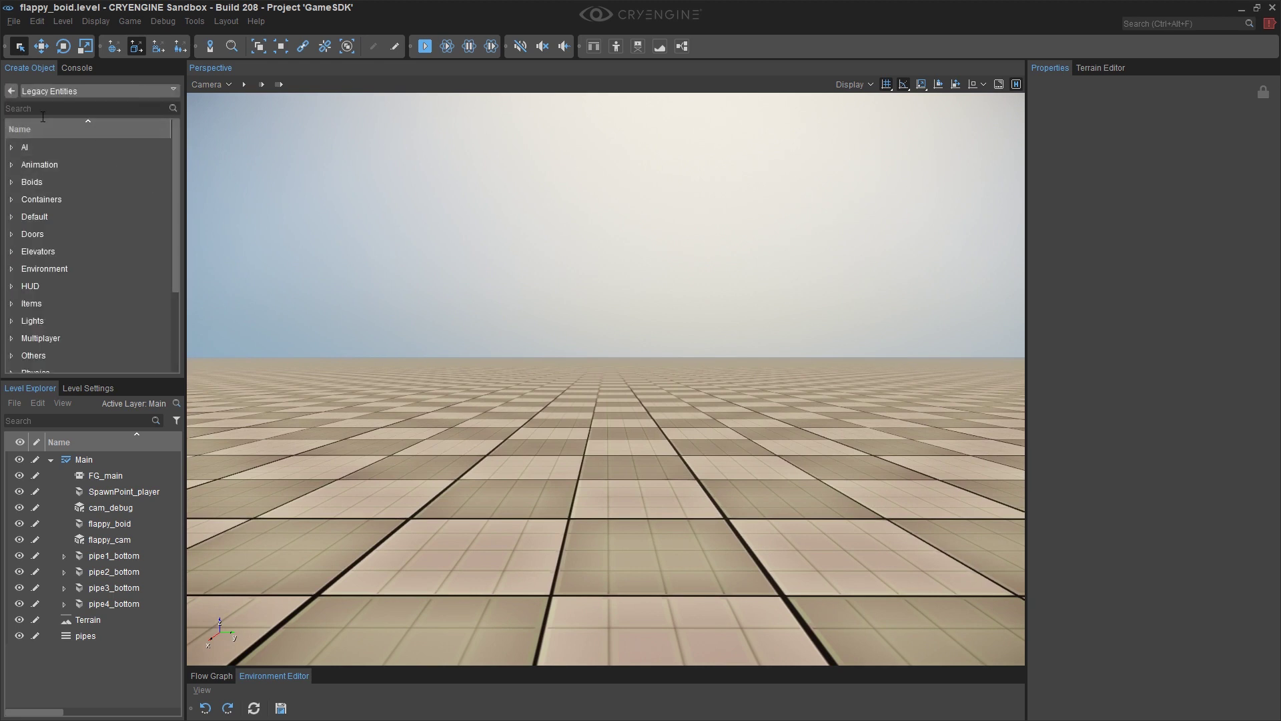
scroll(61, 201, "down", 3)
Step: Drop a RigidBodyEx entity from the Physics category onto the tiled ground and centre it
left_click(15, 274)
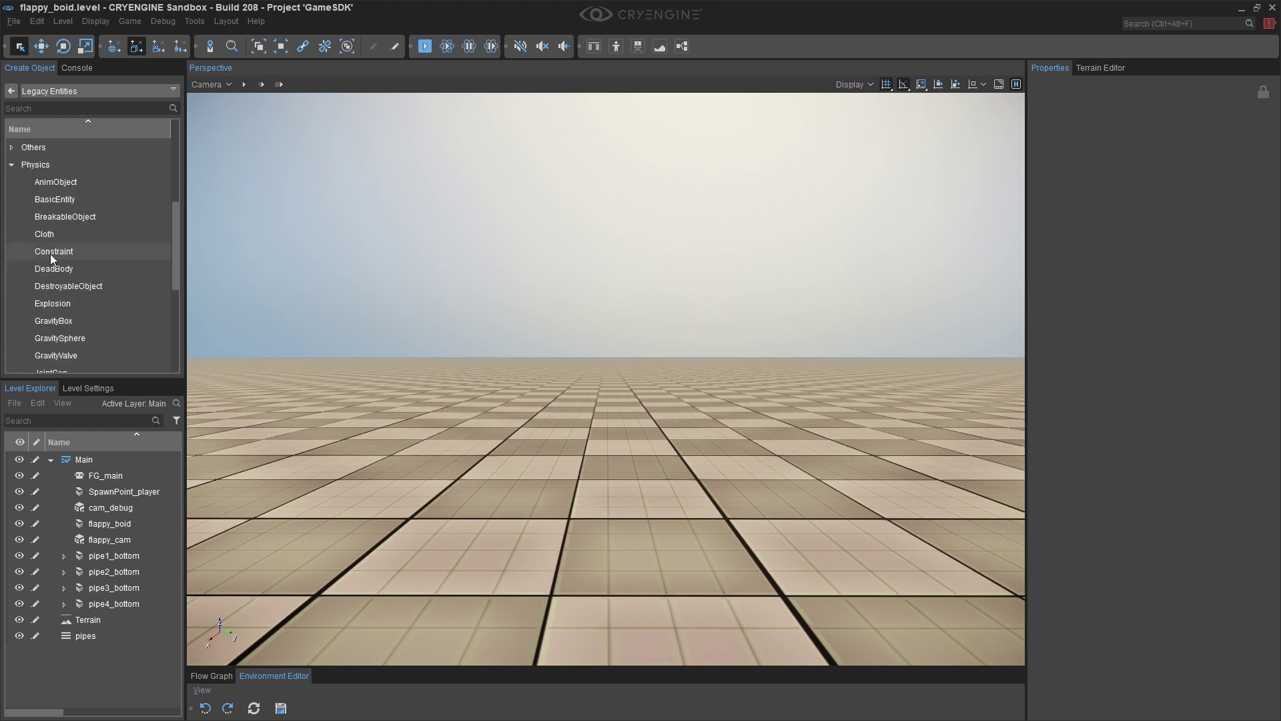
scroll(52, 258, "down", 2)
left_click_drag(58, 216, 599, 465)
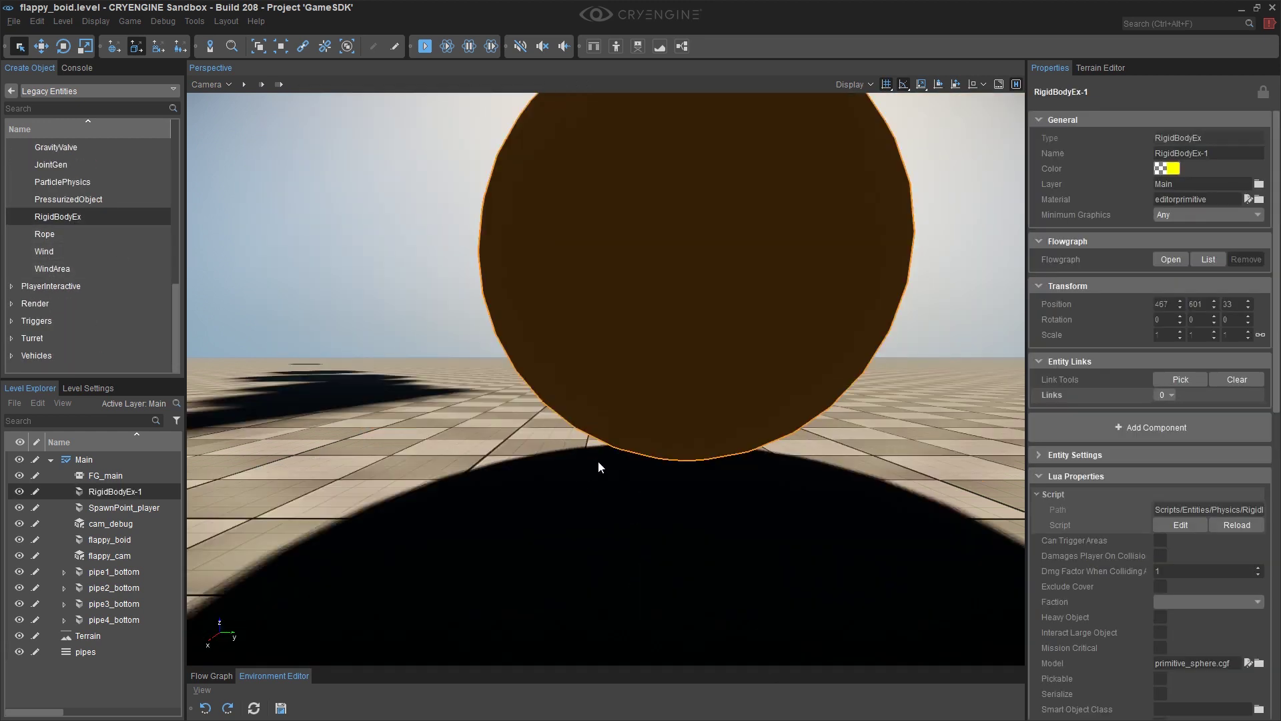
scroll(598, 466, "down", 5)
scroll(599, 467, "down", 3)
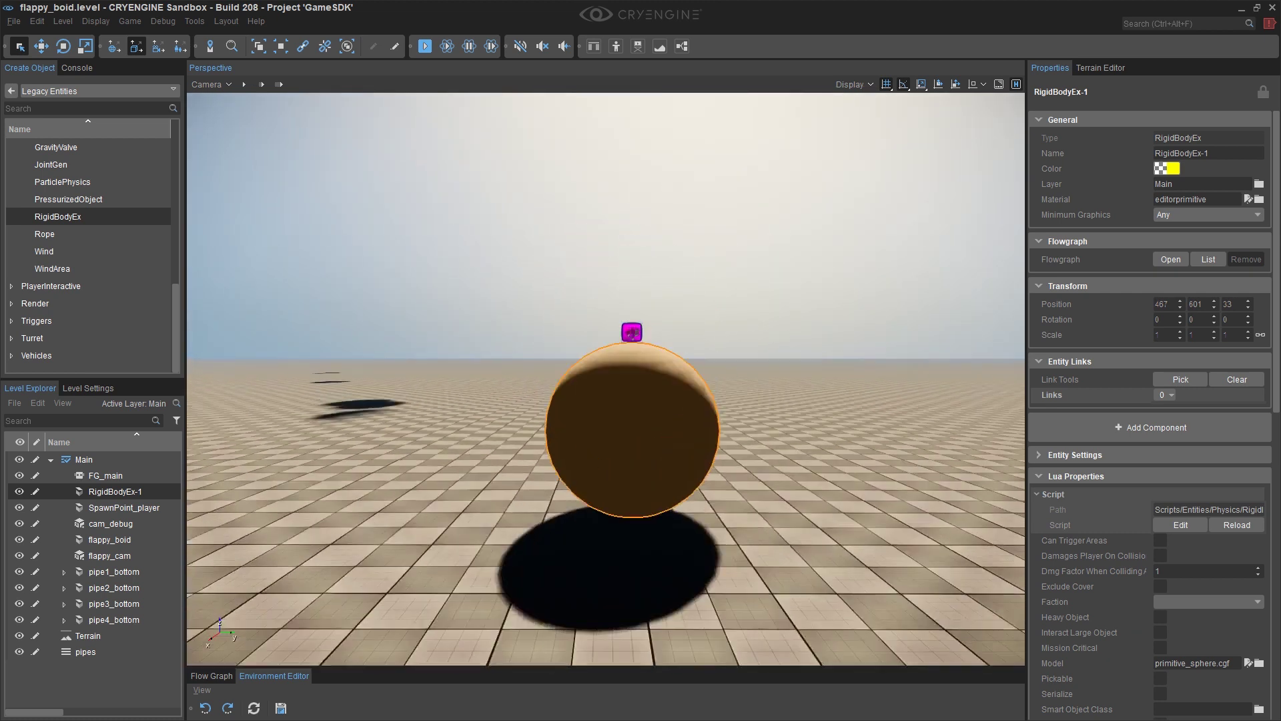
middle_click_drag(641, 420, 698, 375)
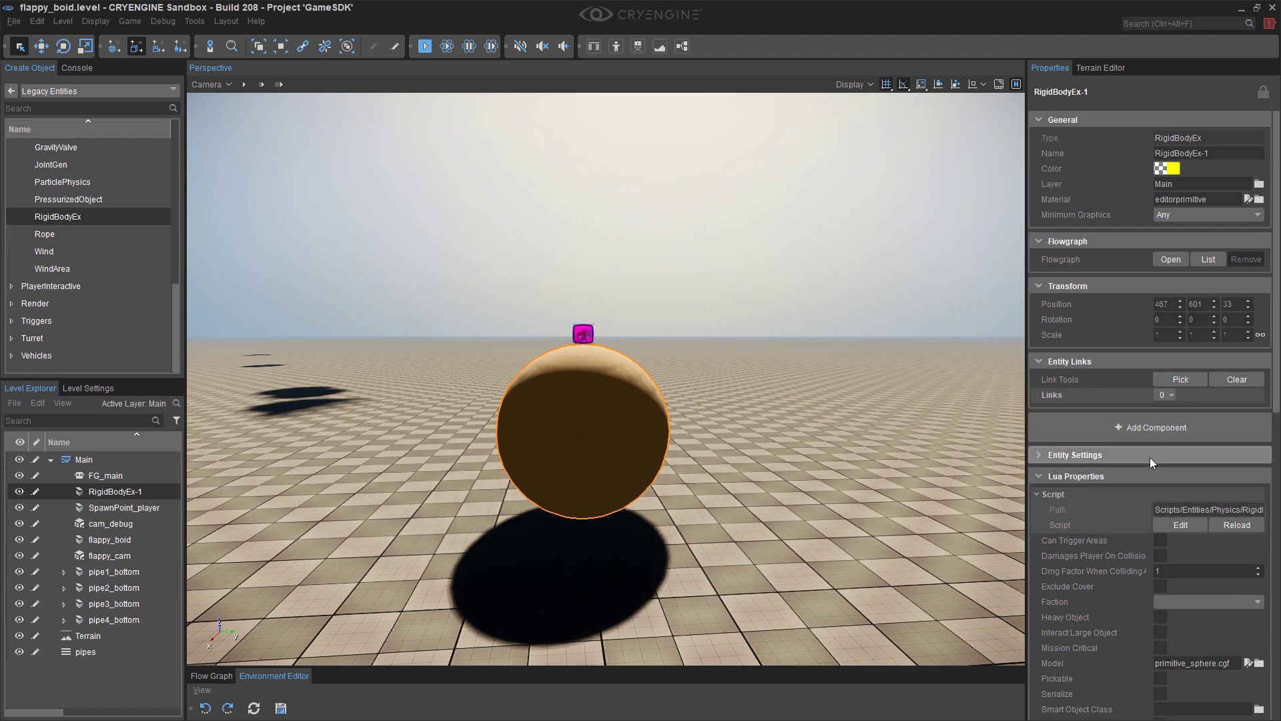
scroll(1150, 457, "down", 4)
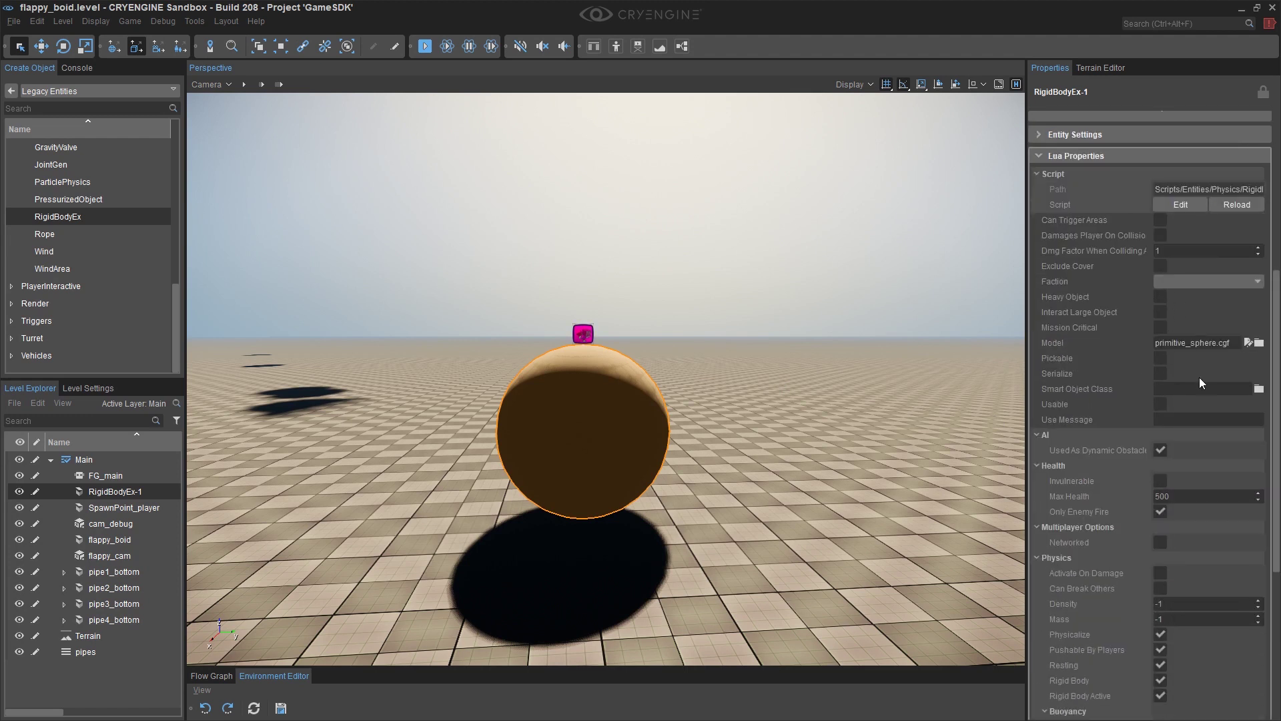
Step: Set RigidBodyEx-1's model to the g mesh from objects/props/misc/3dtext, using list view
left_click(1248, 342)
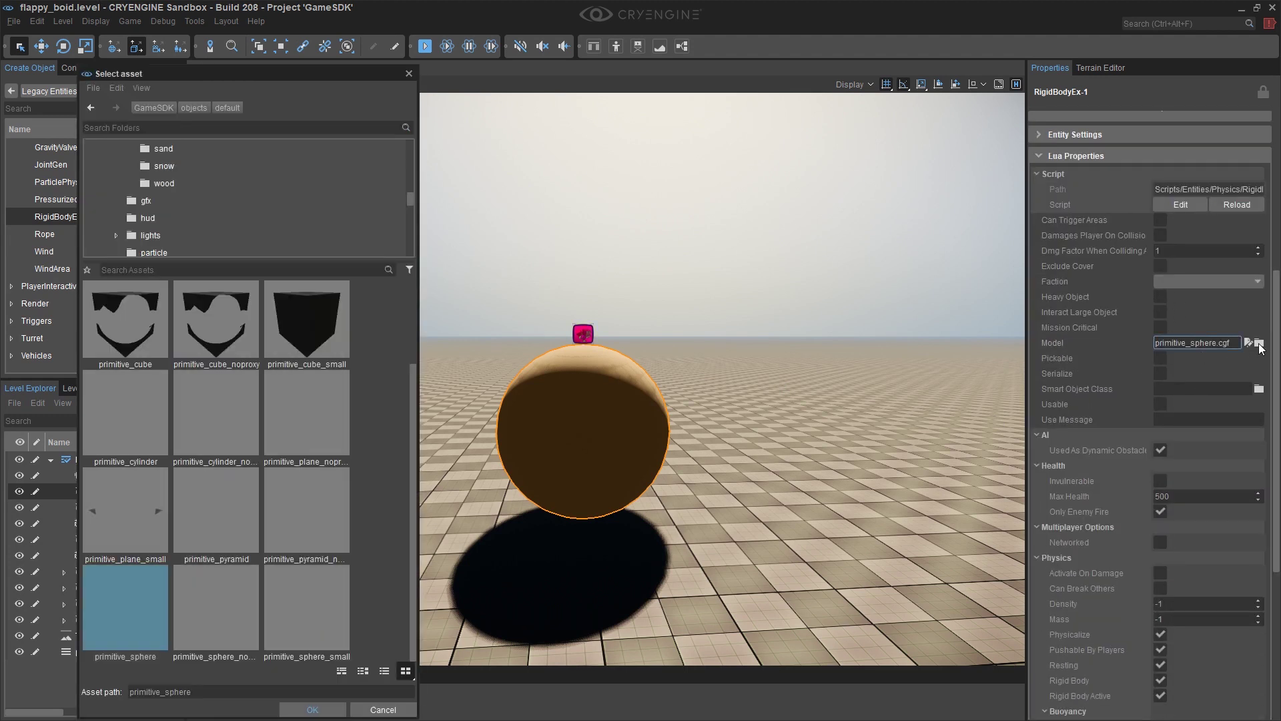
left_click(235, 183)
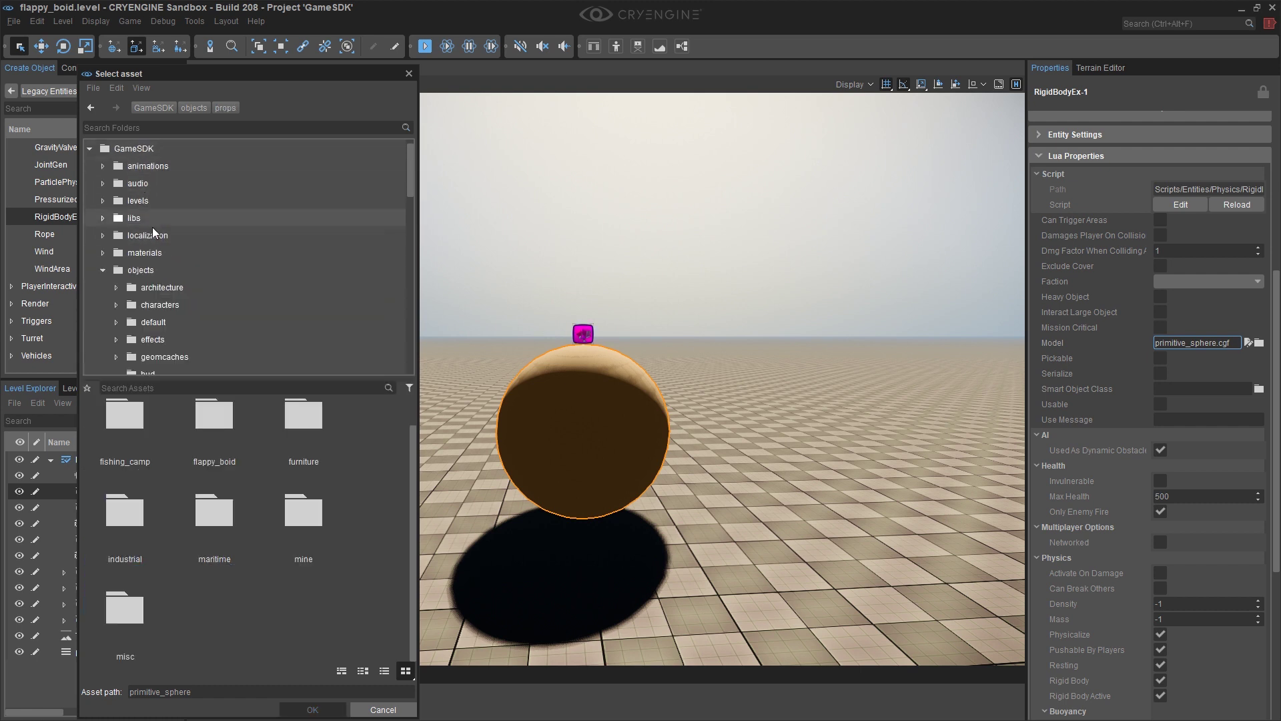
scroll(170, 250, "down", 4)
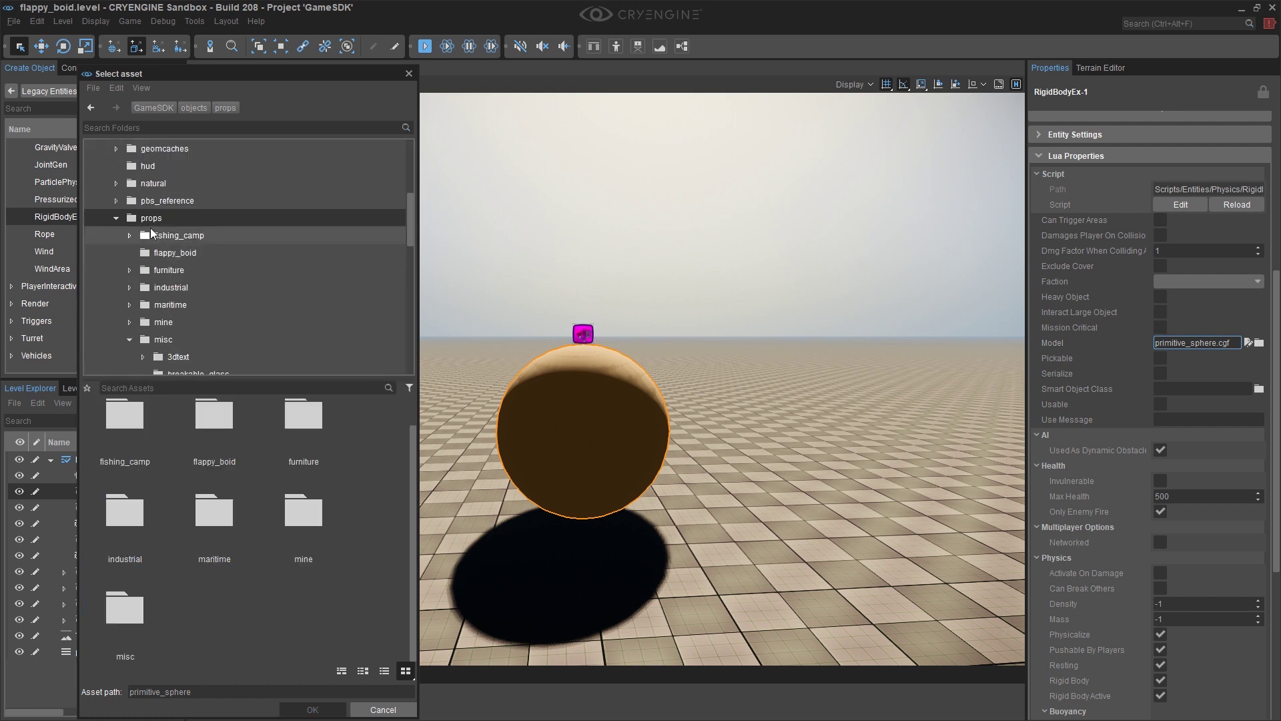
scroll(166, 338, "down", 1)
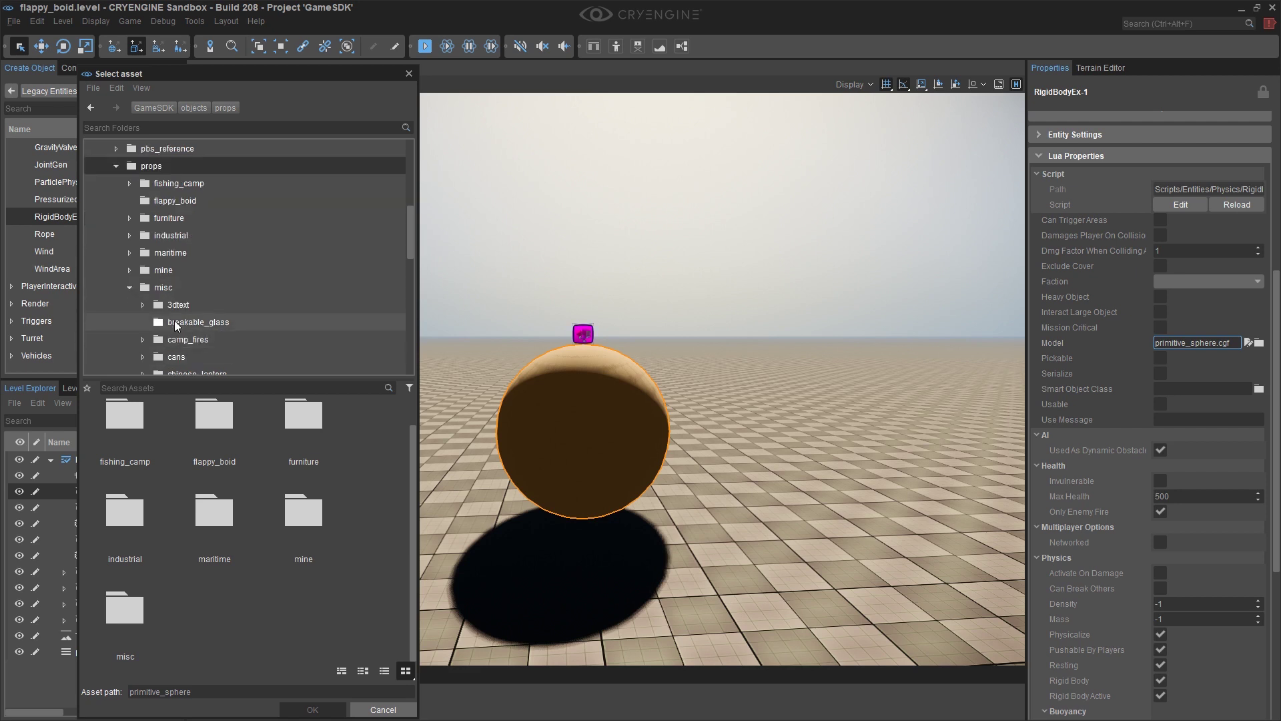
left_click(177, 306)
scroll(241, 450, "down", 3)
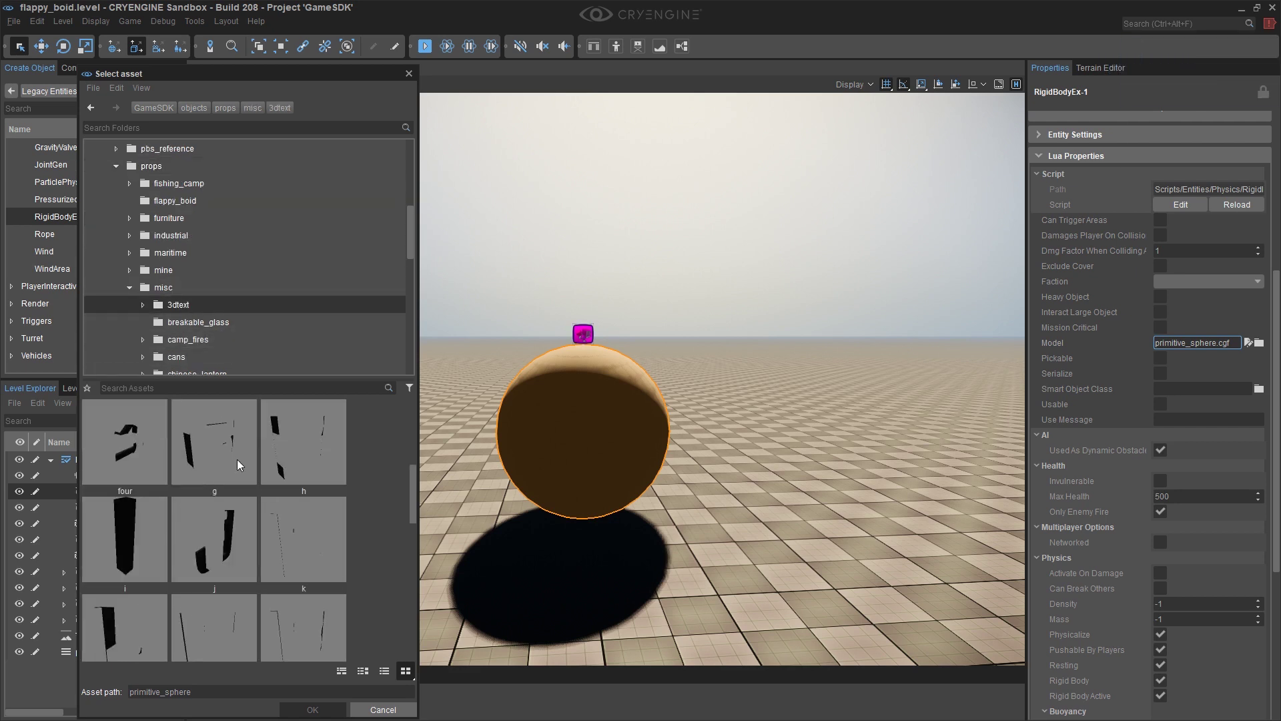
left_click(341, 672)
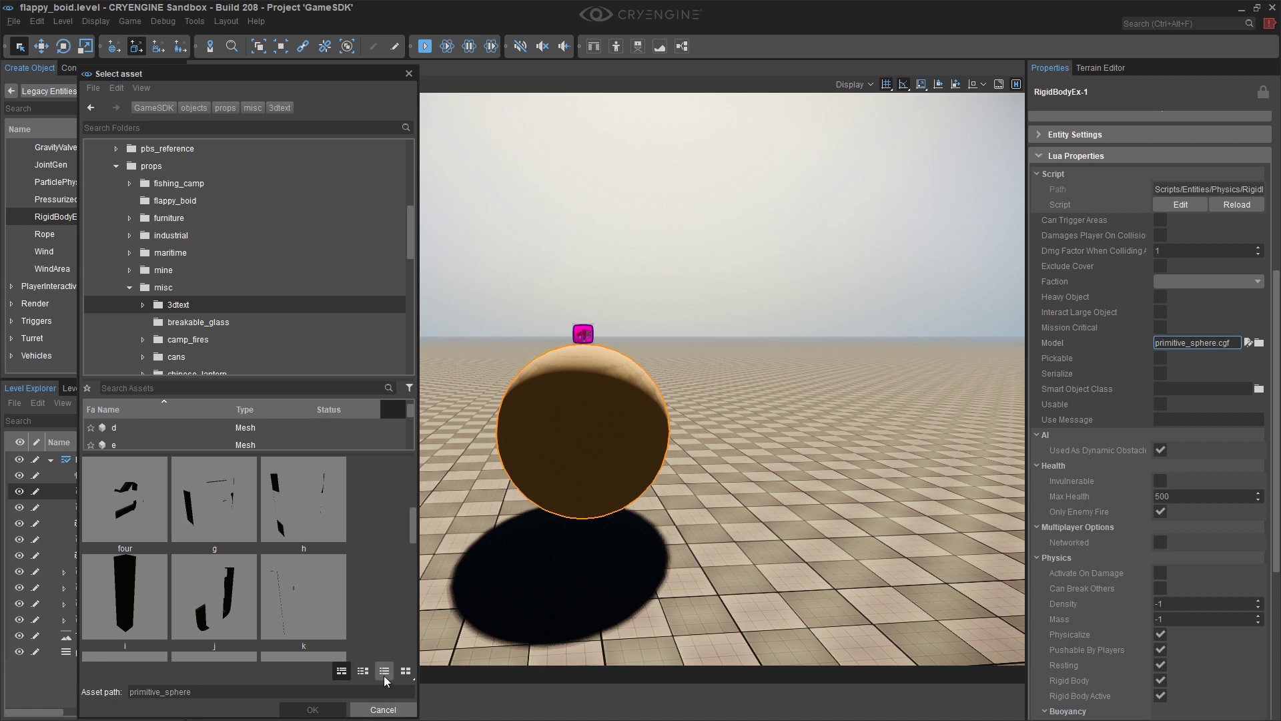
left_click(363, 671)
left_click(384, 672)
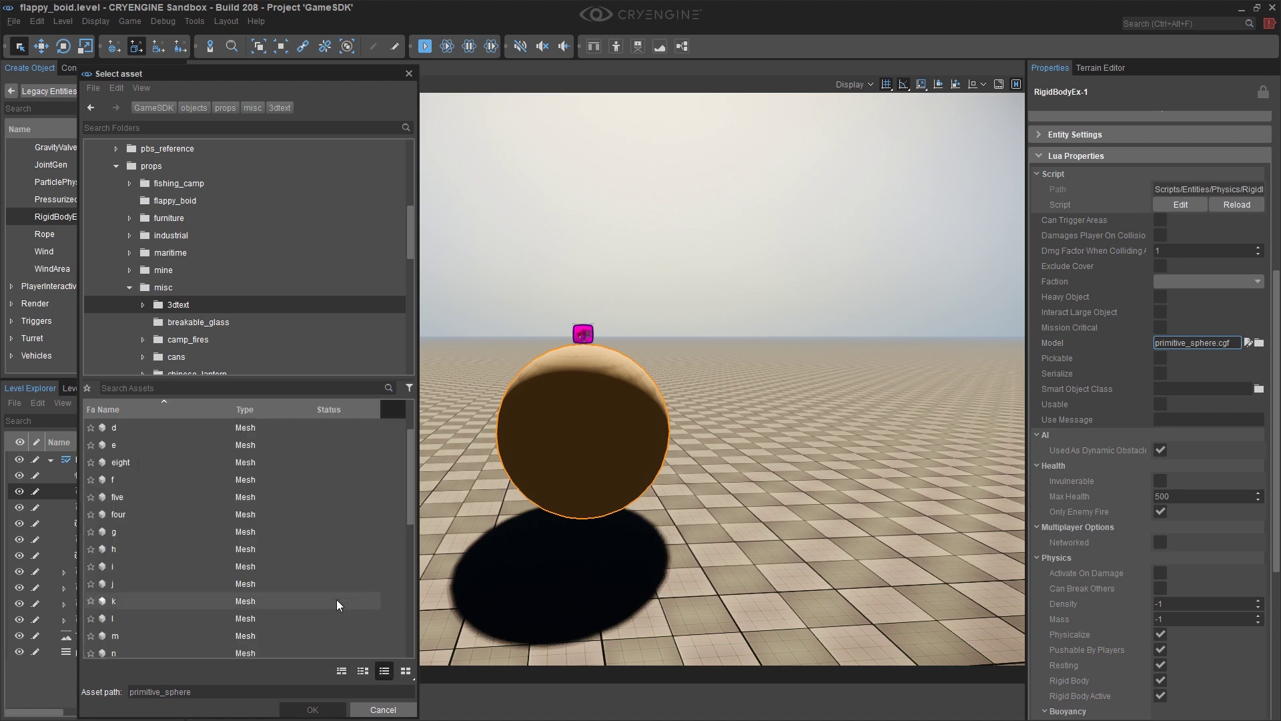
scroll(134, 471, "up", 4)
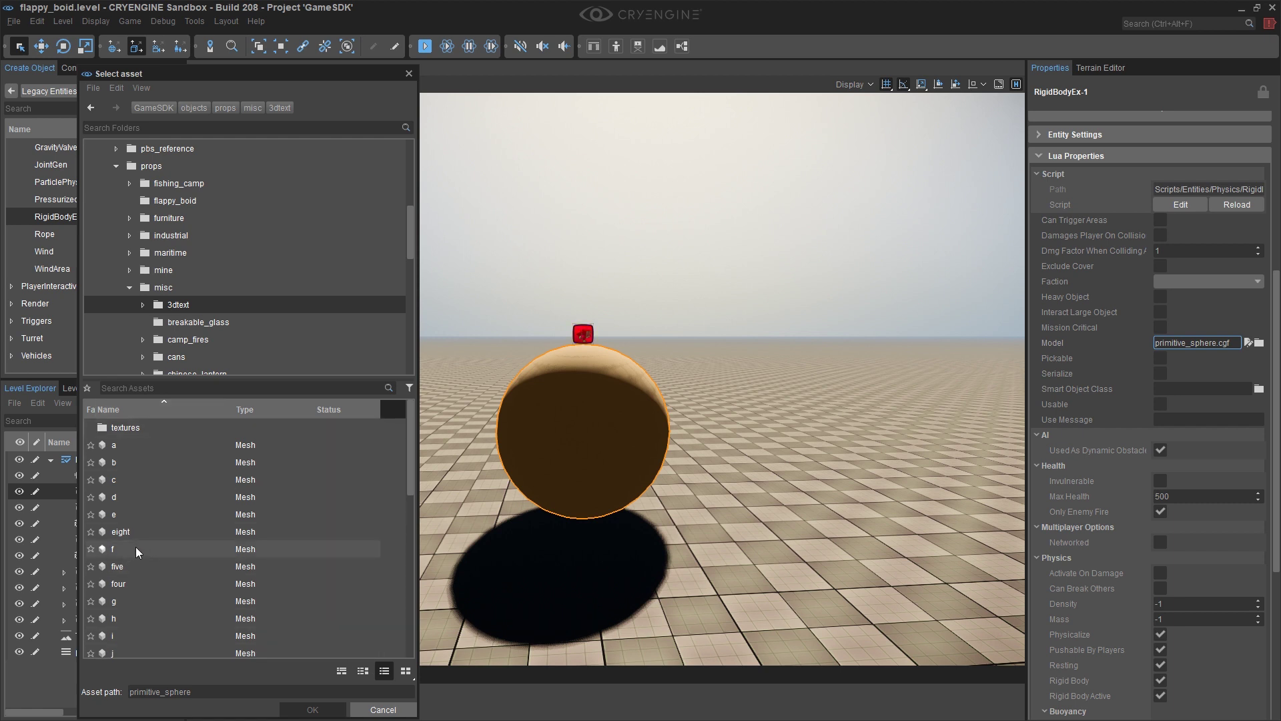
left_click(106, 602)
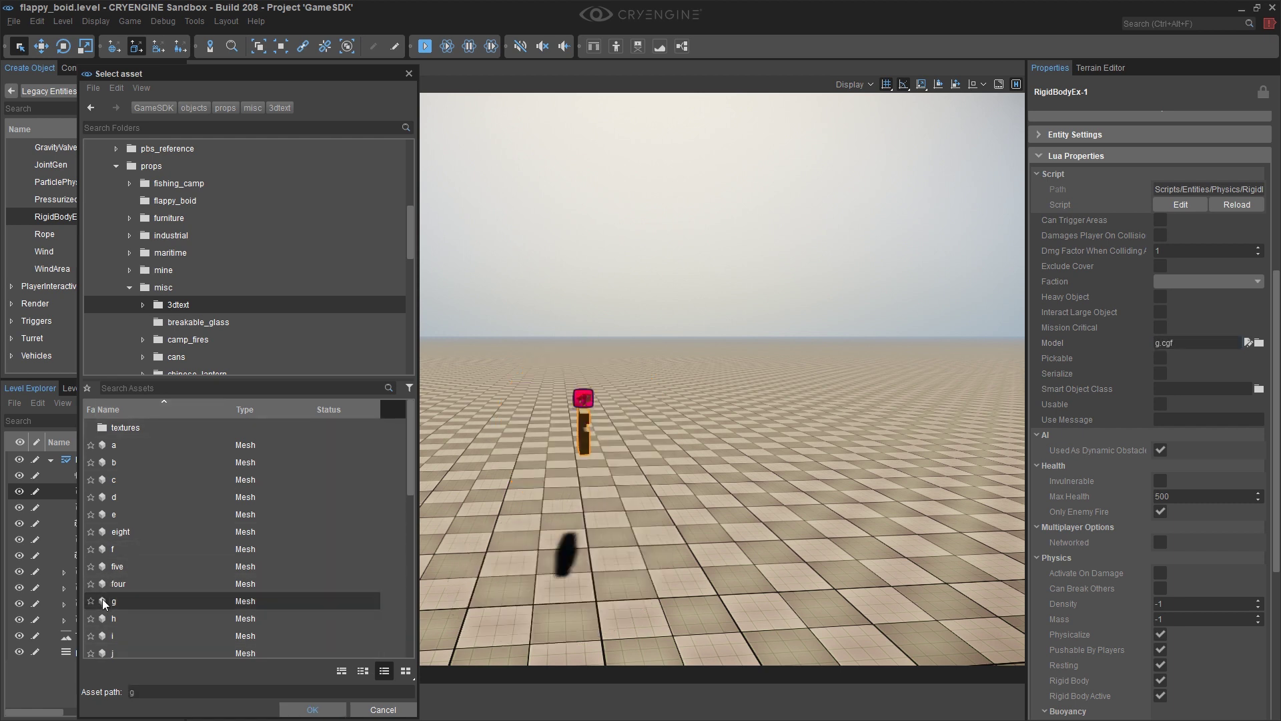
Step: Confirm the g.cgf model and select the g letter in the viewport
left_click(312, 709)
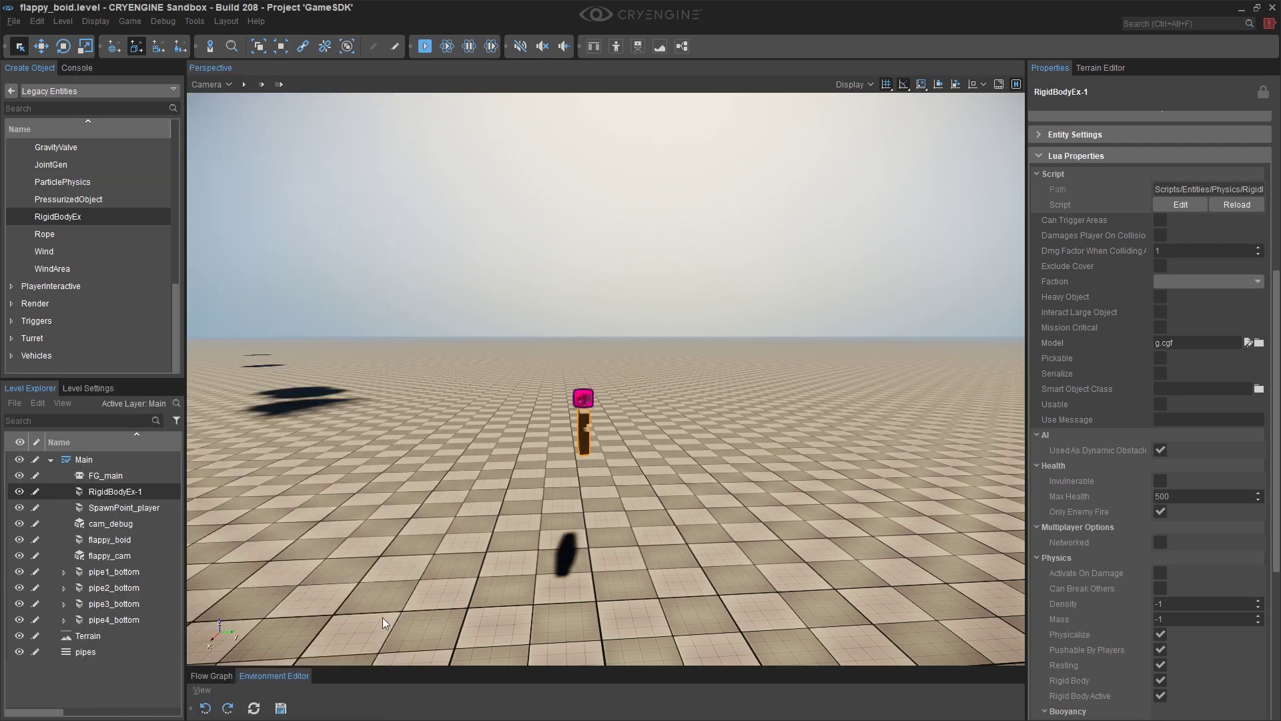
middle_click_drag(469, 490, 502, 482)
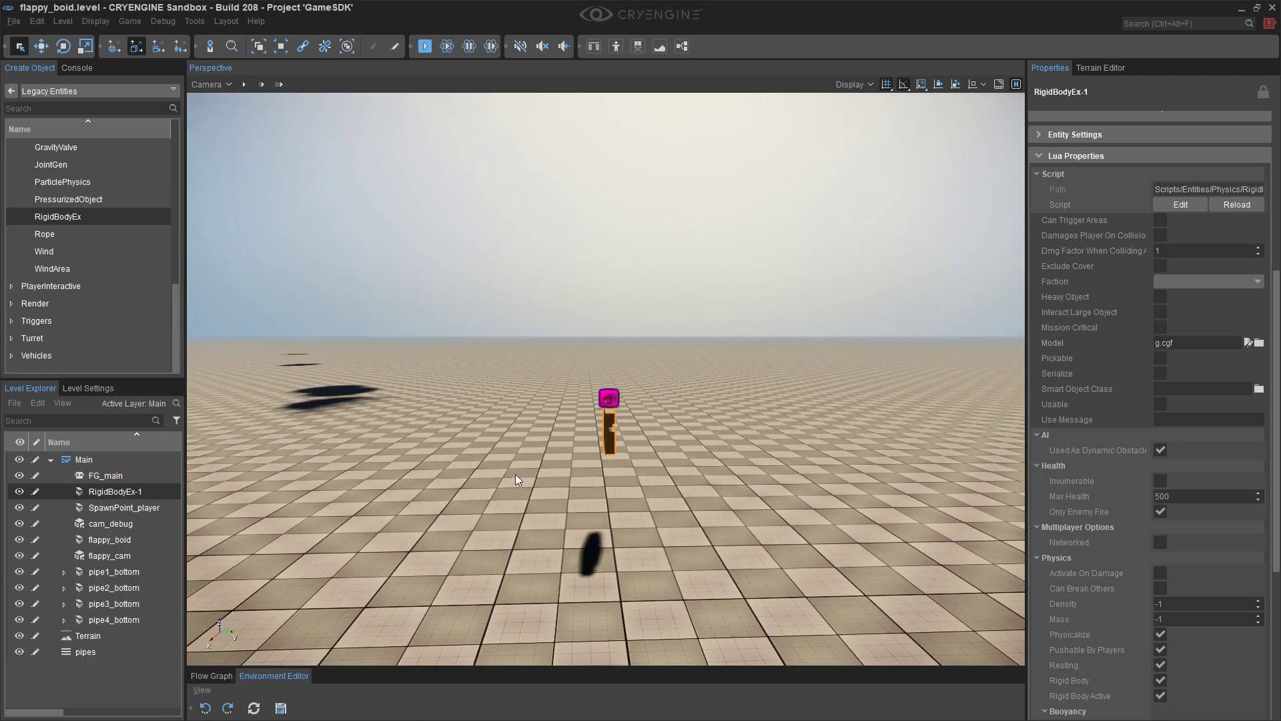
left_click(614, 441)
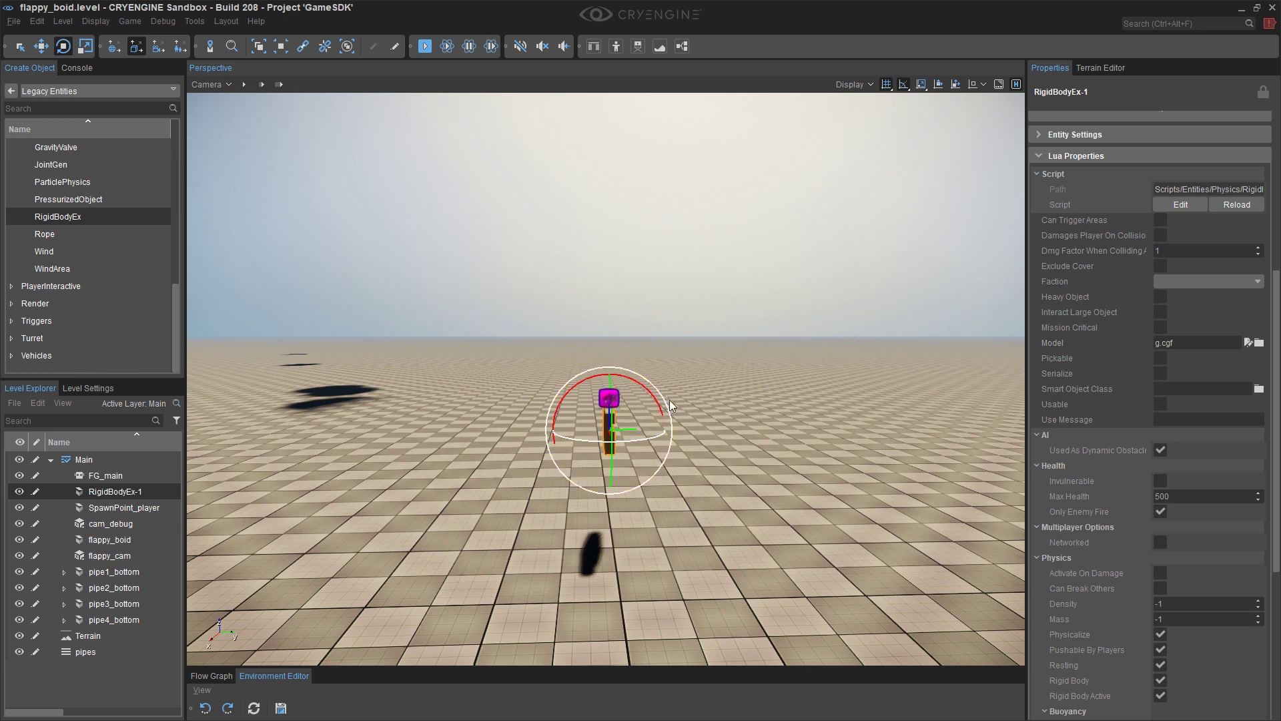
key("1")
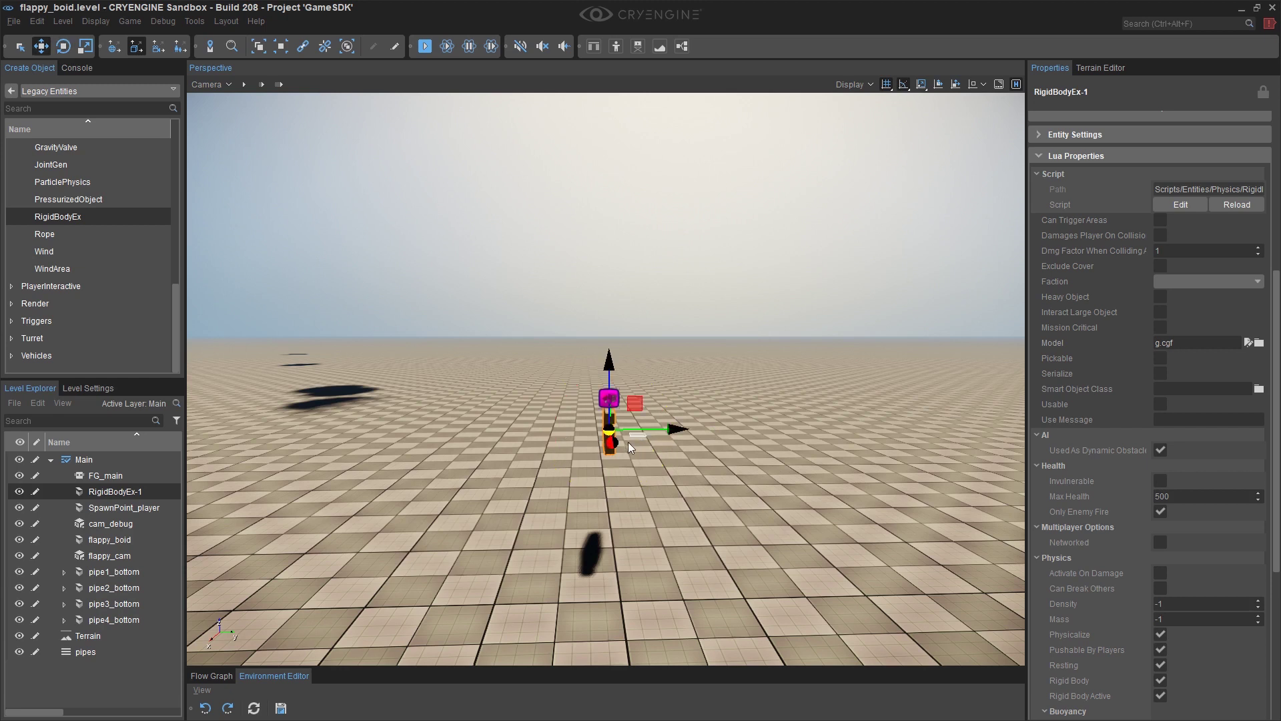
right_click_drag(648, 433, 616, 491)
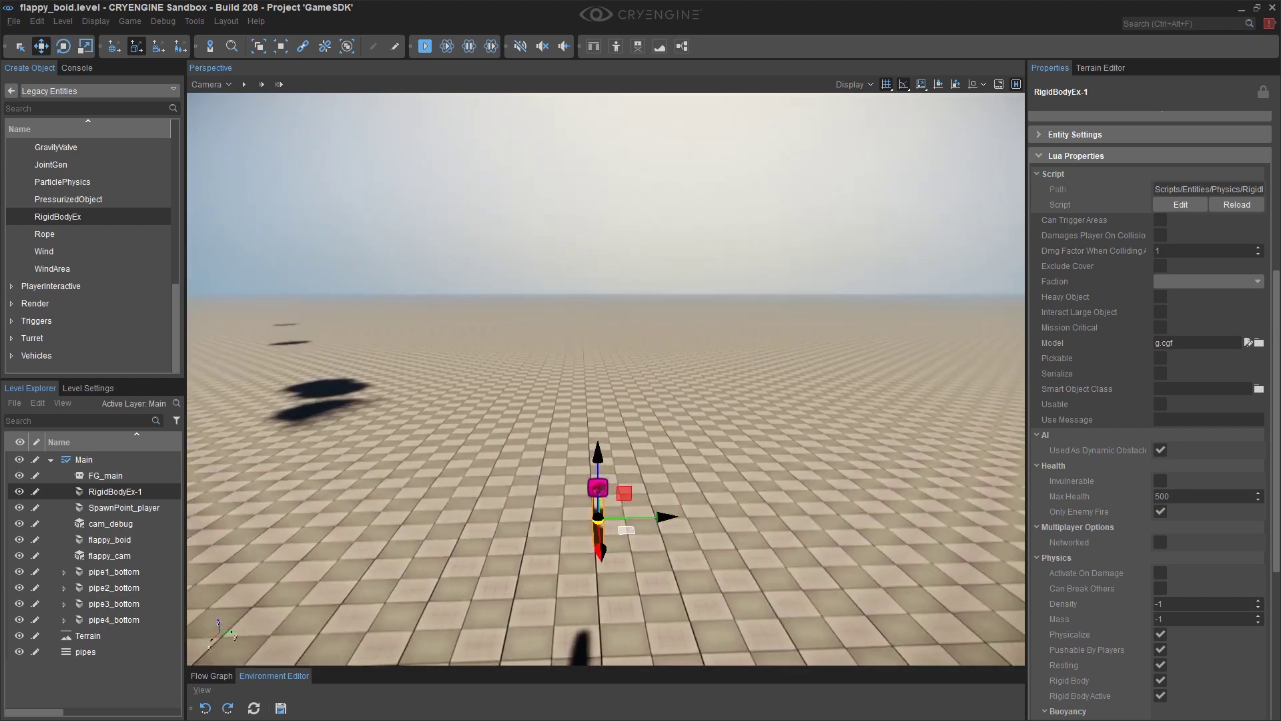
Step: Rotate the g letter 90° about Z with angle snap so the G faces the viewer
key("2")
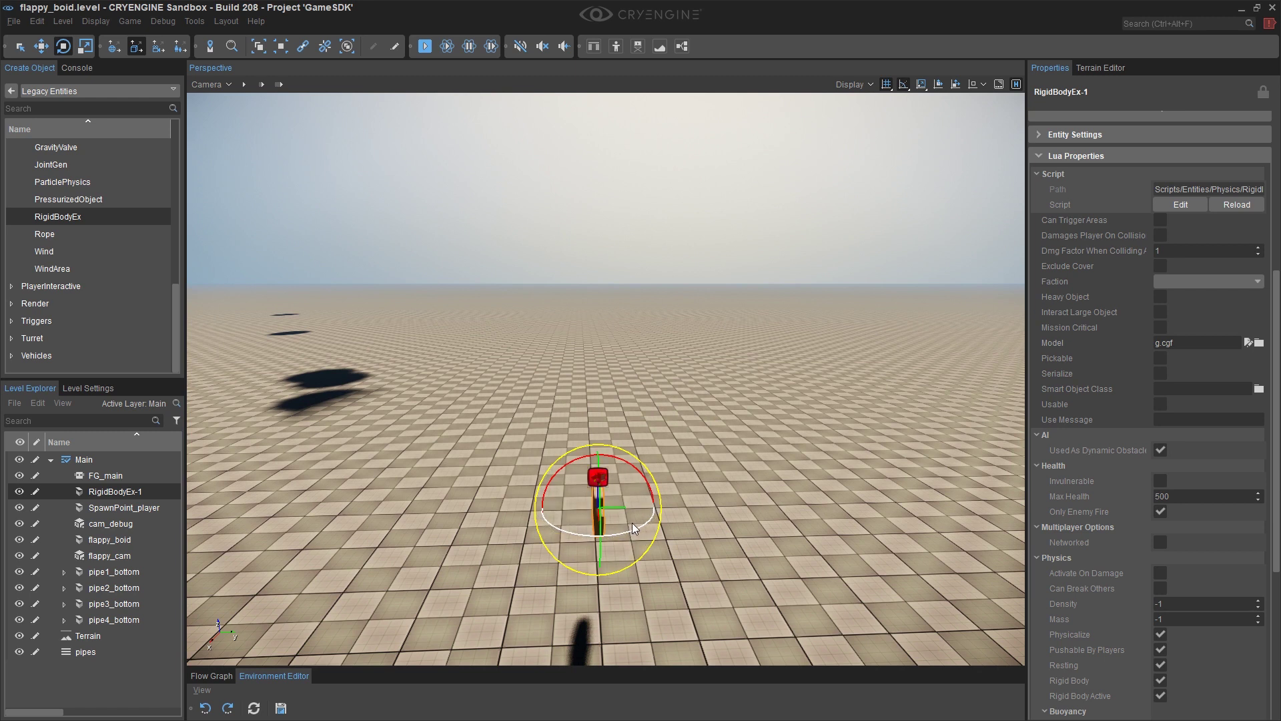
left_click_drag(608, 449, 628, 448)
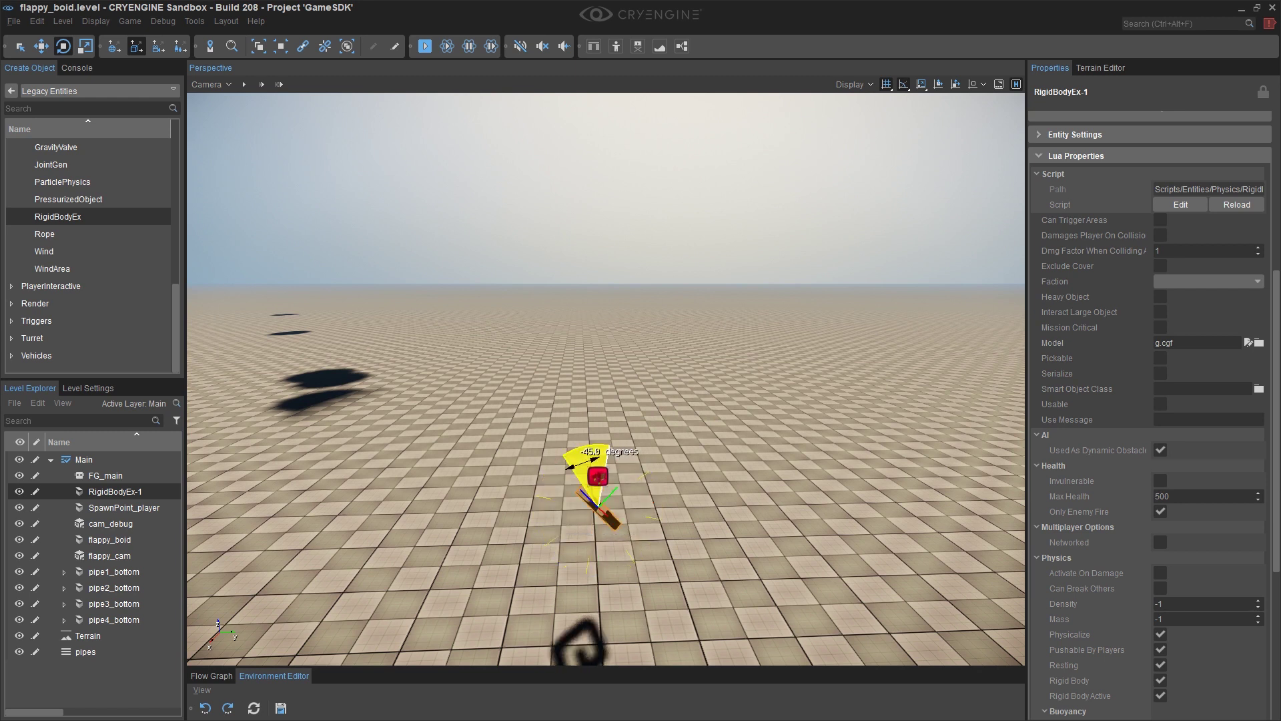
left_click(904, 86)
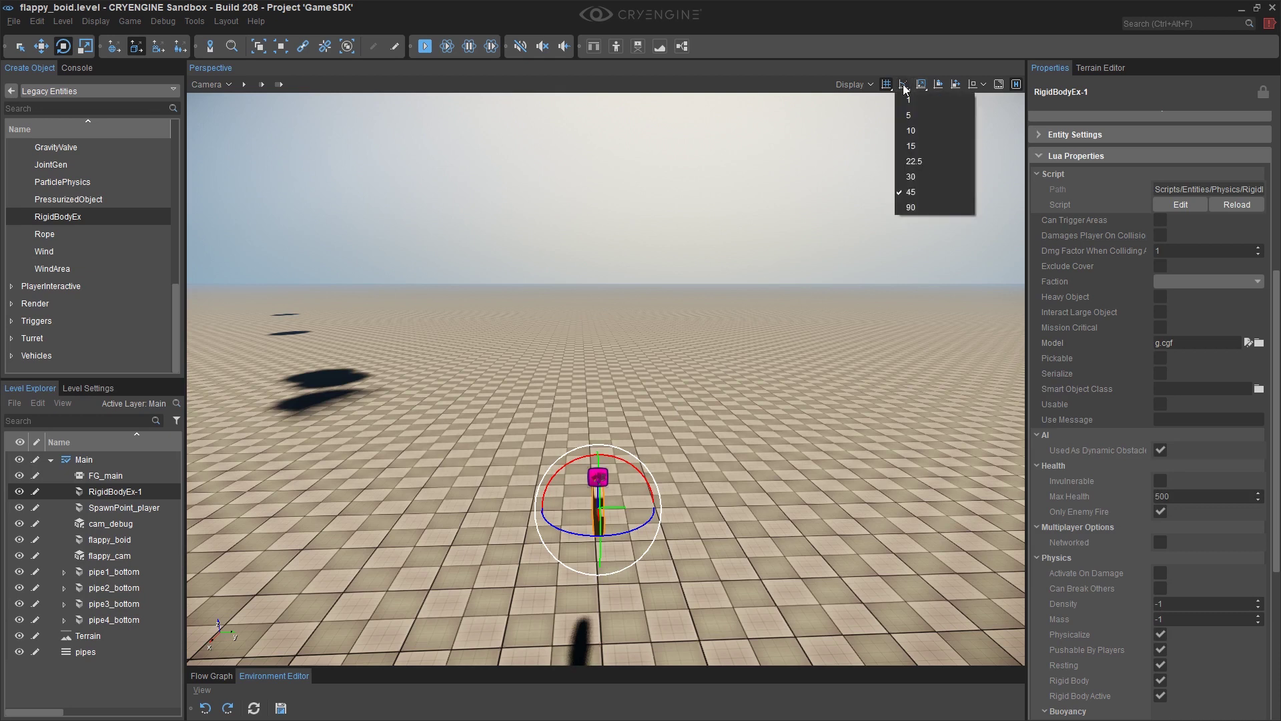
left_click(903, 84)
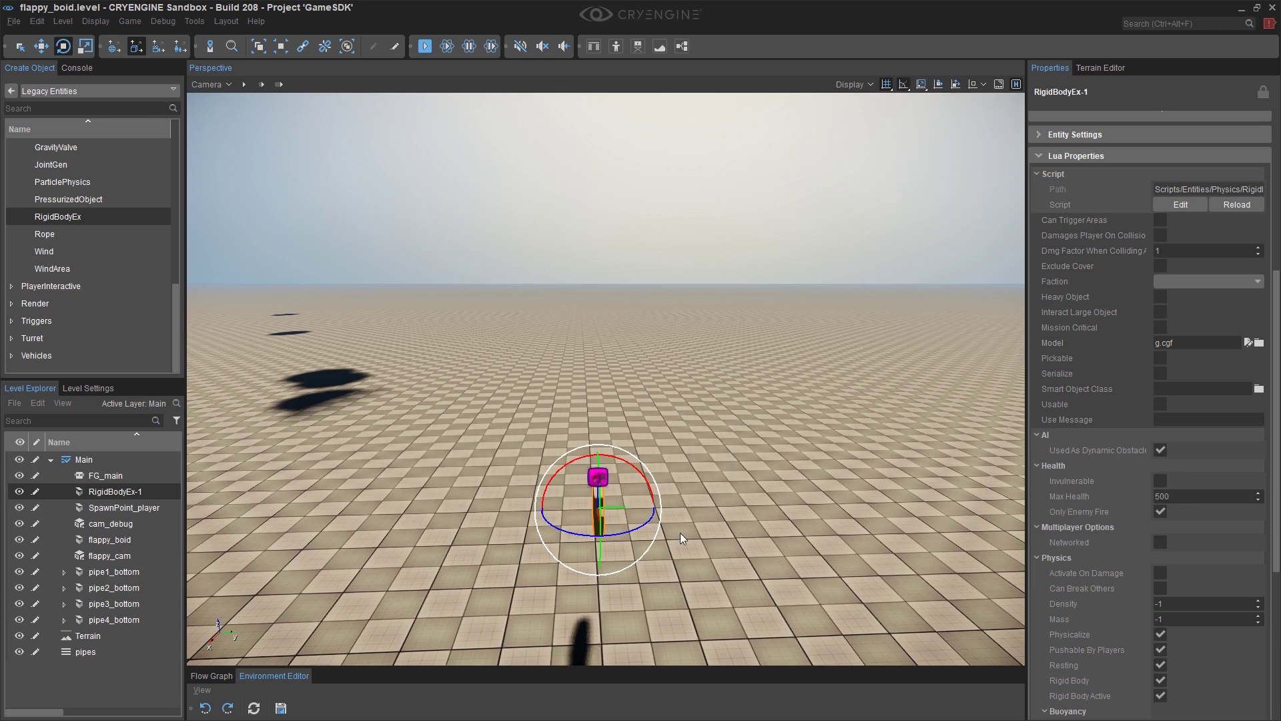
left_click_drag(642, 528, 578, 527)
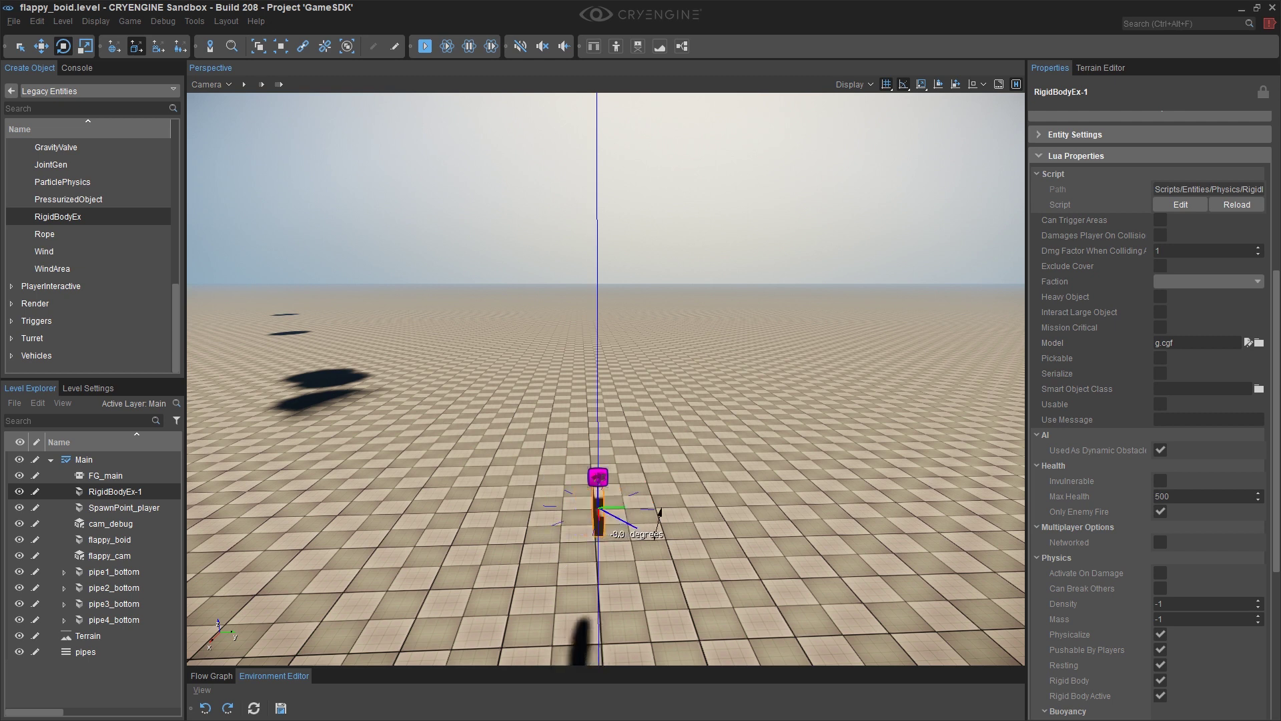
scroll(601, 400, "up", 6)
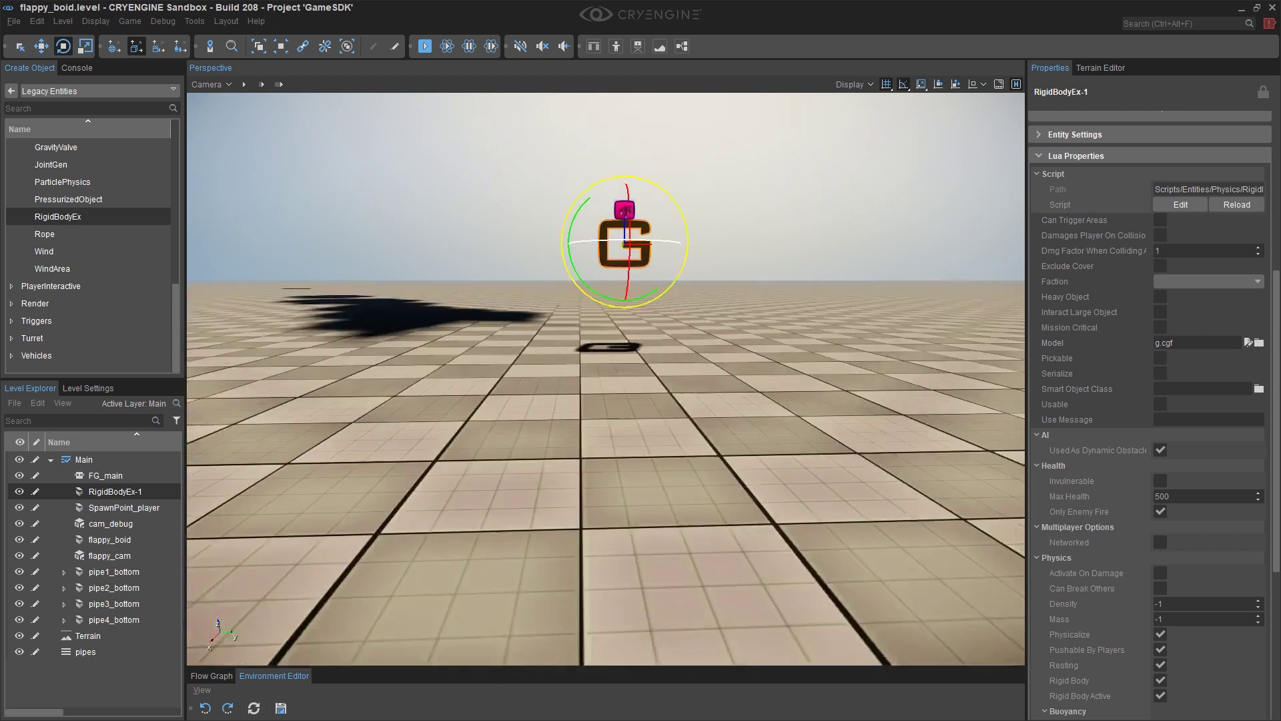
scroll(600, 400, "up", 4)
mouse_move(621, 470)
middle_mouse_down()
mouse_move(655, 469)
mouse_move(701, 441)
mouse_move(641, 441)
mouse_move(666, 437)
middle_mouse_up()
scroll(656, 470, "up", 3)
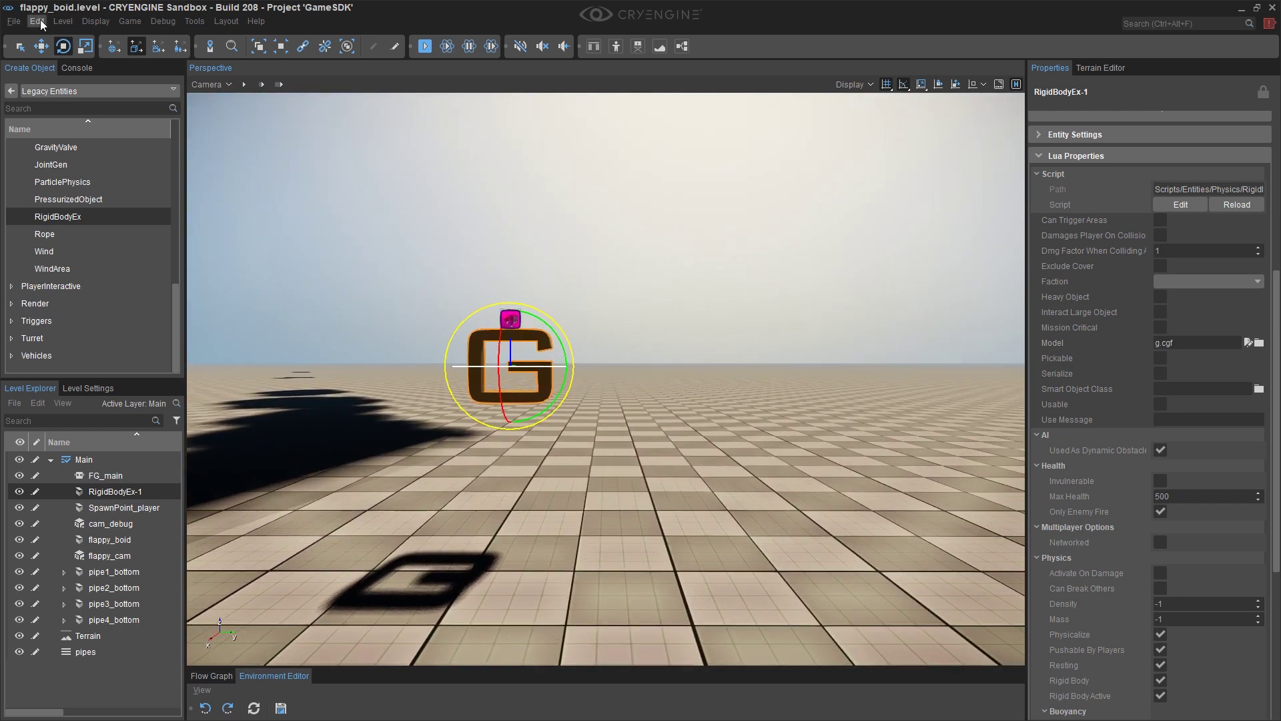
Step: Paste a copy of the G as RigidBodyEx-2 and slide it along X beside the first
left_click(37, 21)
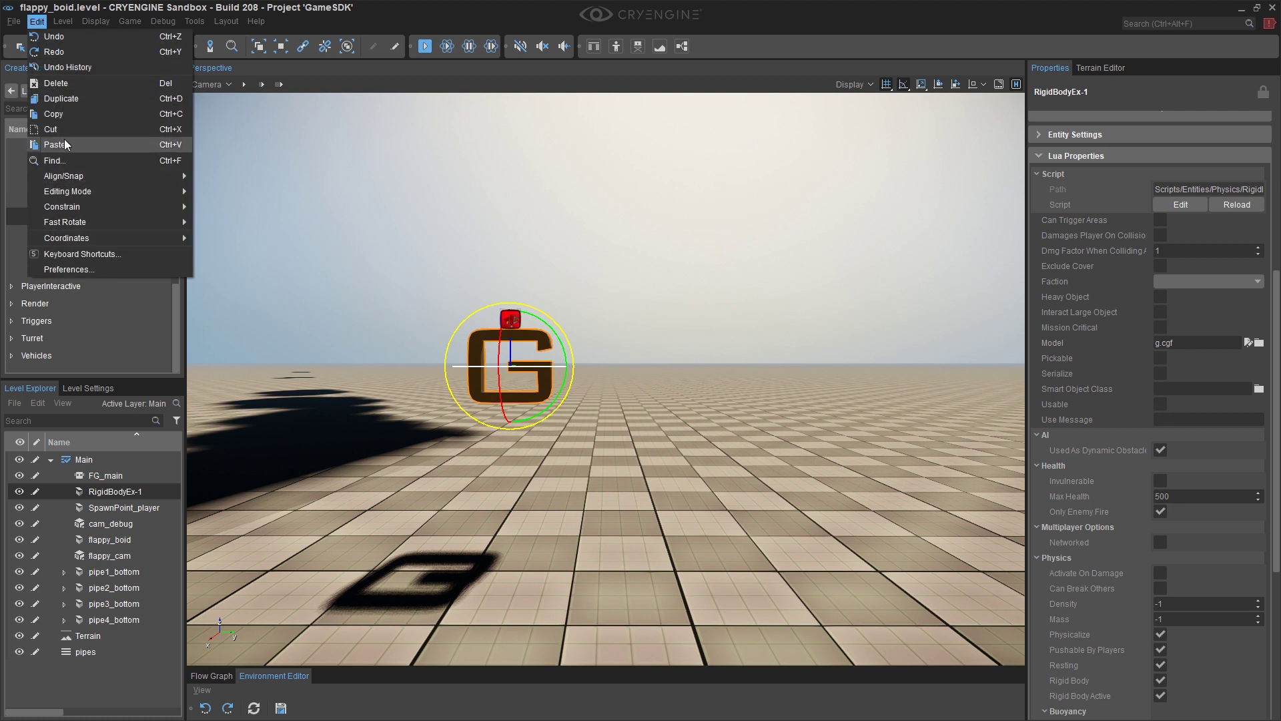
left_click(35, 22)
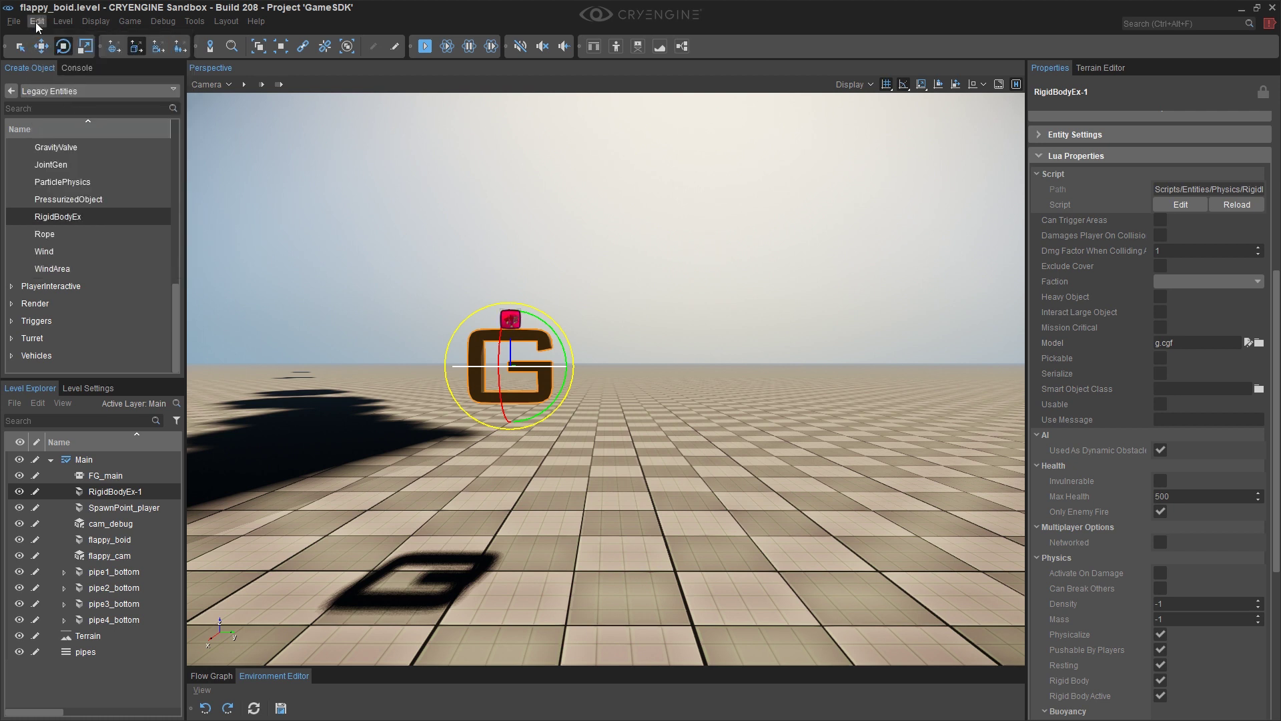
left_click(64, 144)
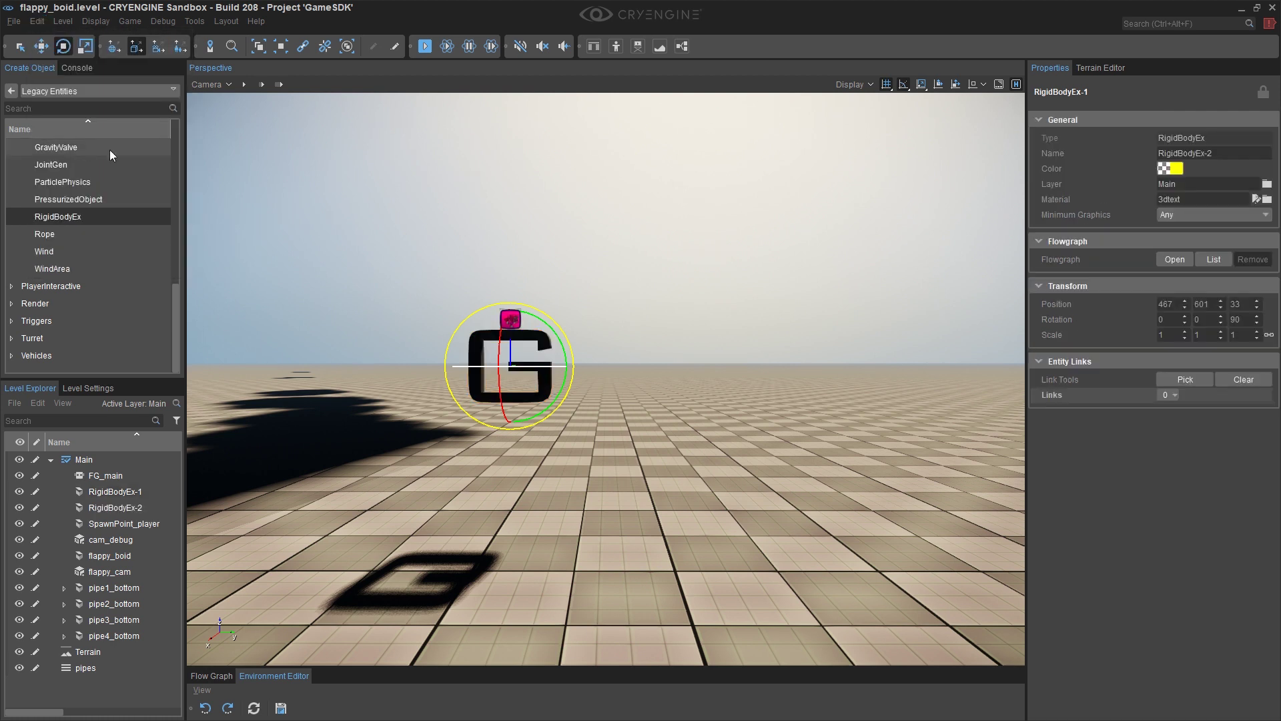
key("1")
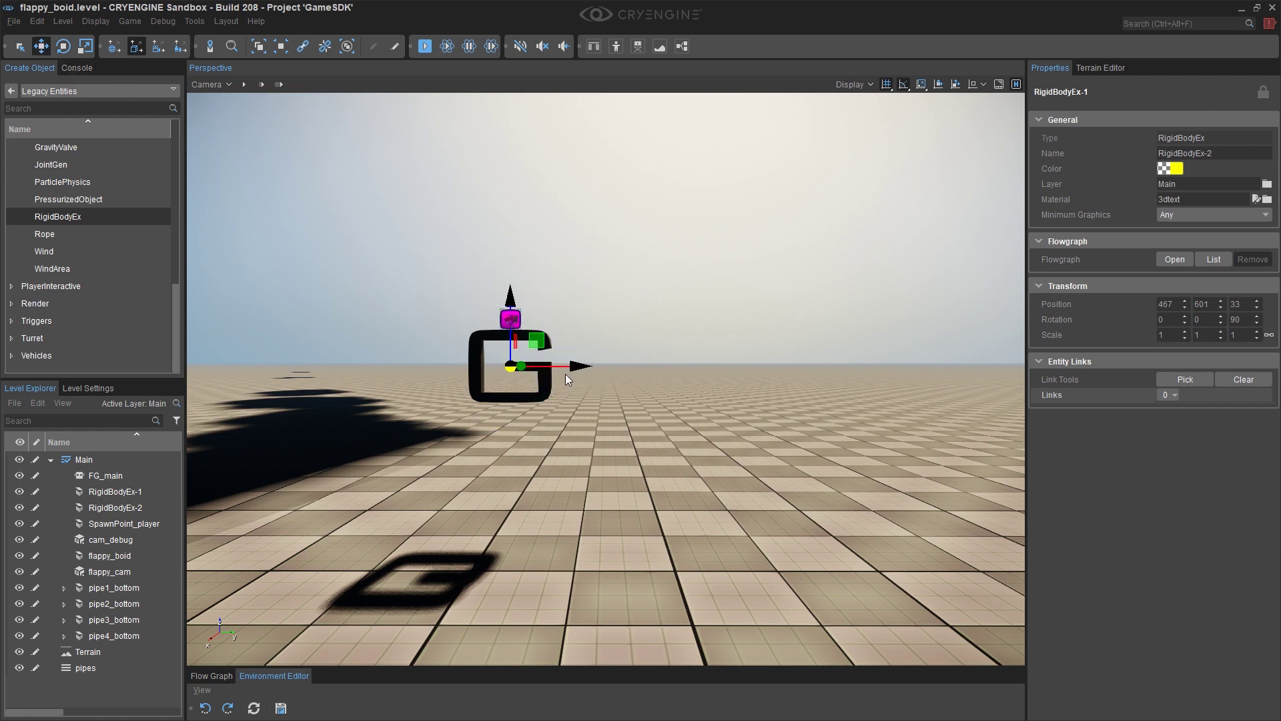
mouse_move(572, 369)
left_mouse_down()
mouse_move(678, 365)
mouse_move(655, 363)
left_mouse_up()
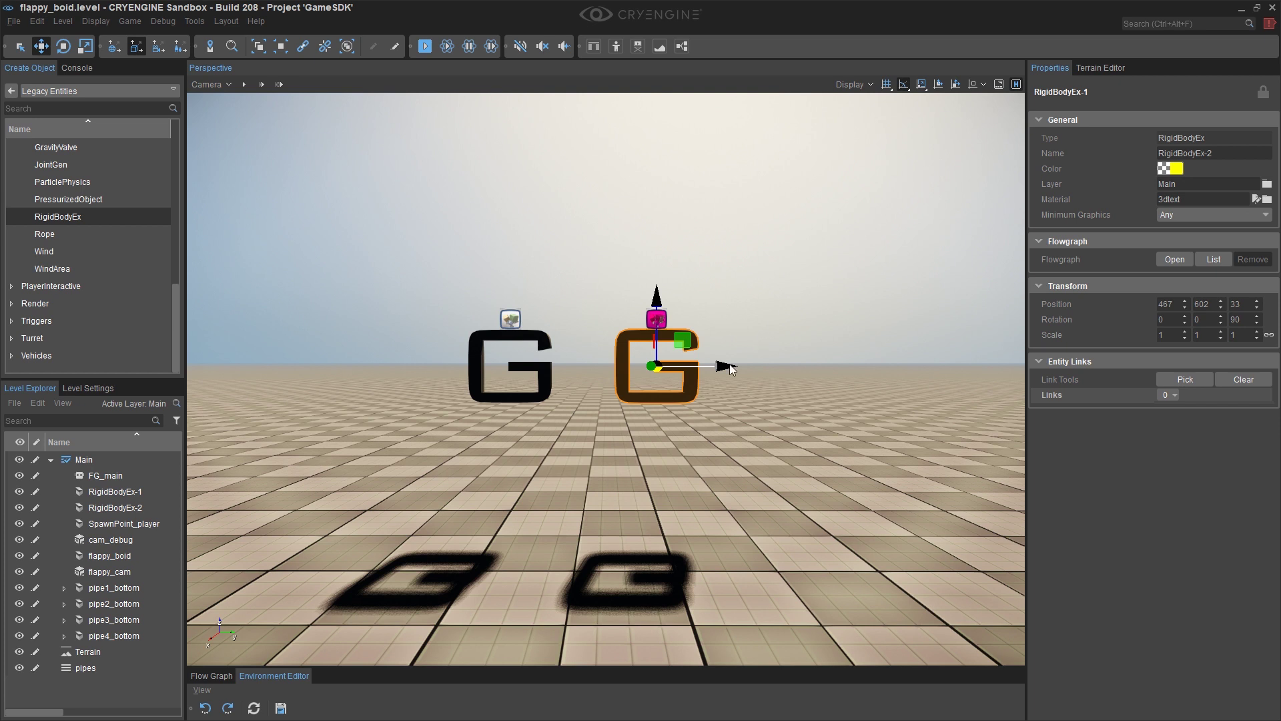
left_click_drag(730, 364, 668, 370)
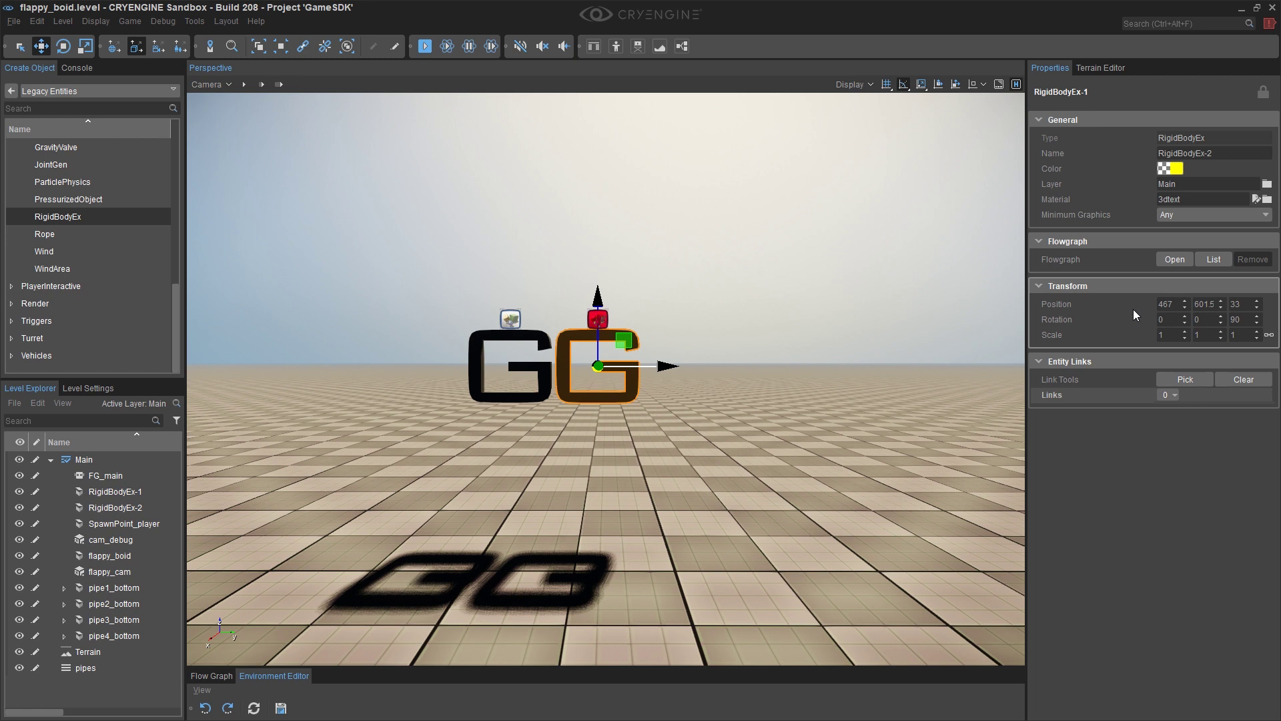
Step: Select the second G letter, RigidBodyEx-2, and close its model picker
left_click(700, 401)
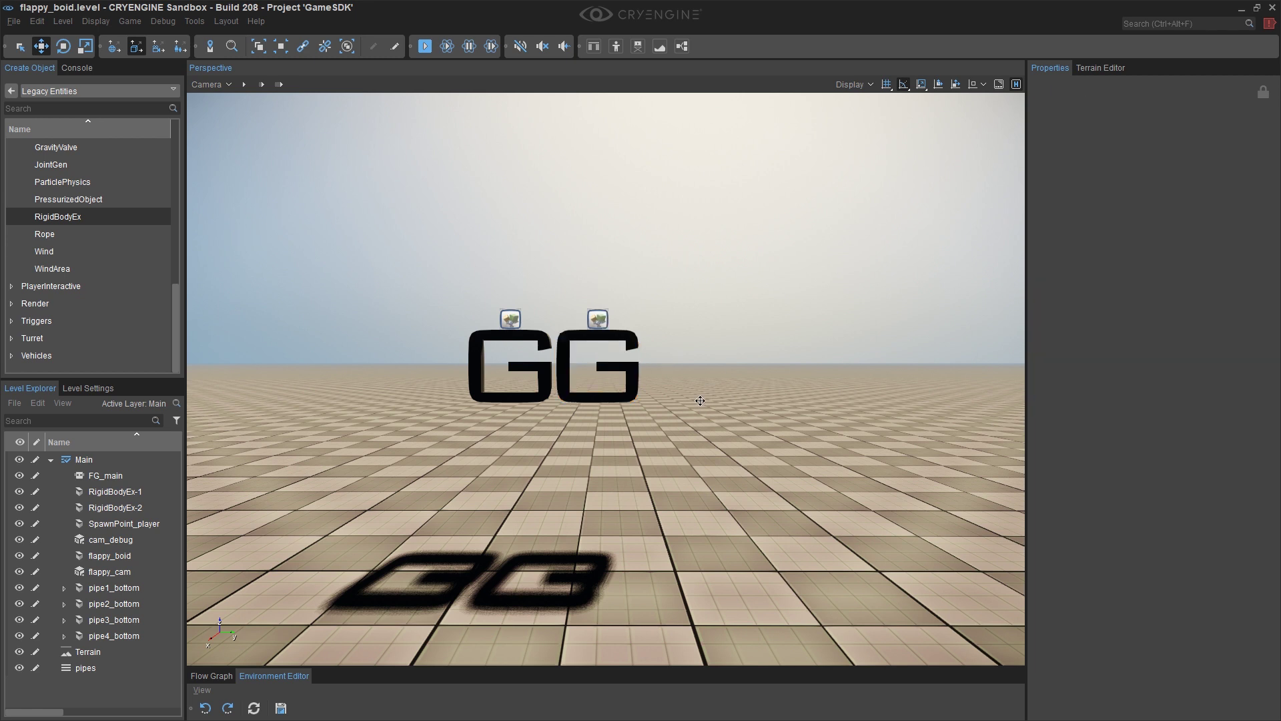
left_click(600, 366)
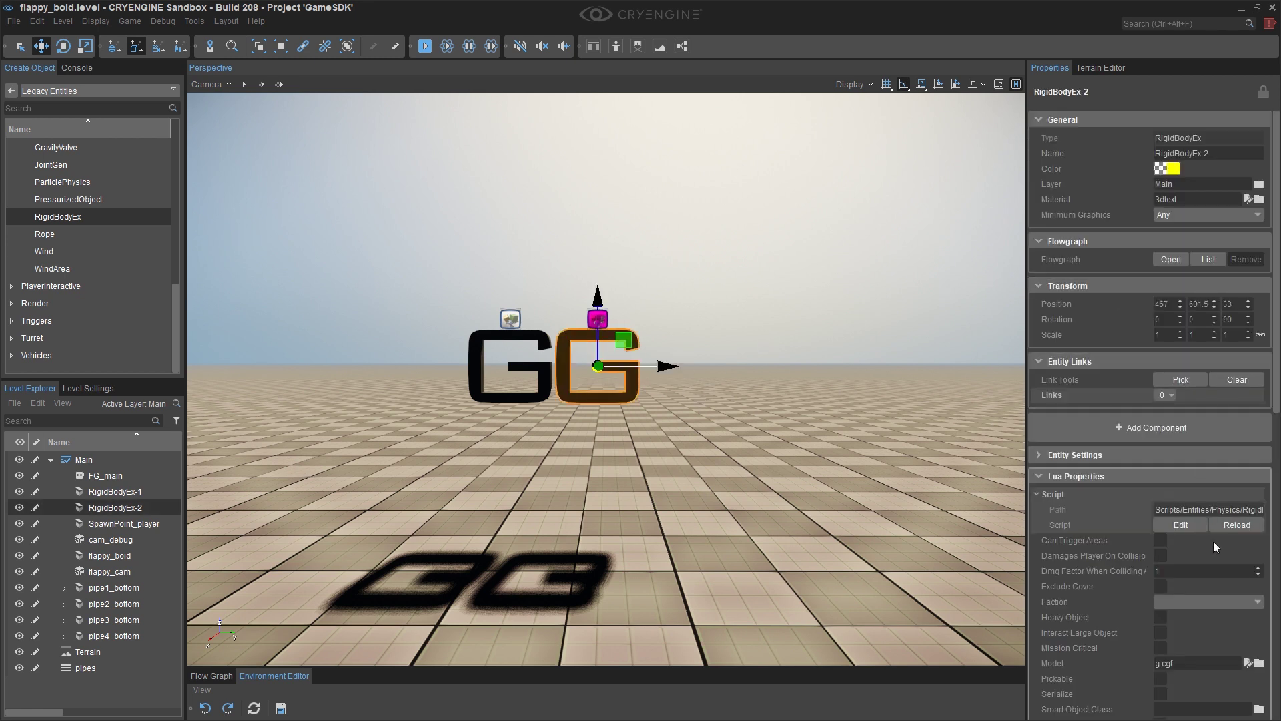
scroll(1214, 542, "down", 3)
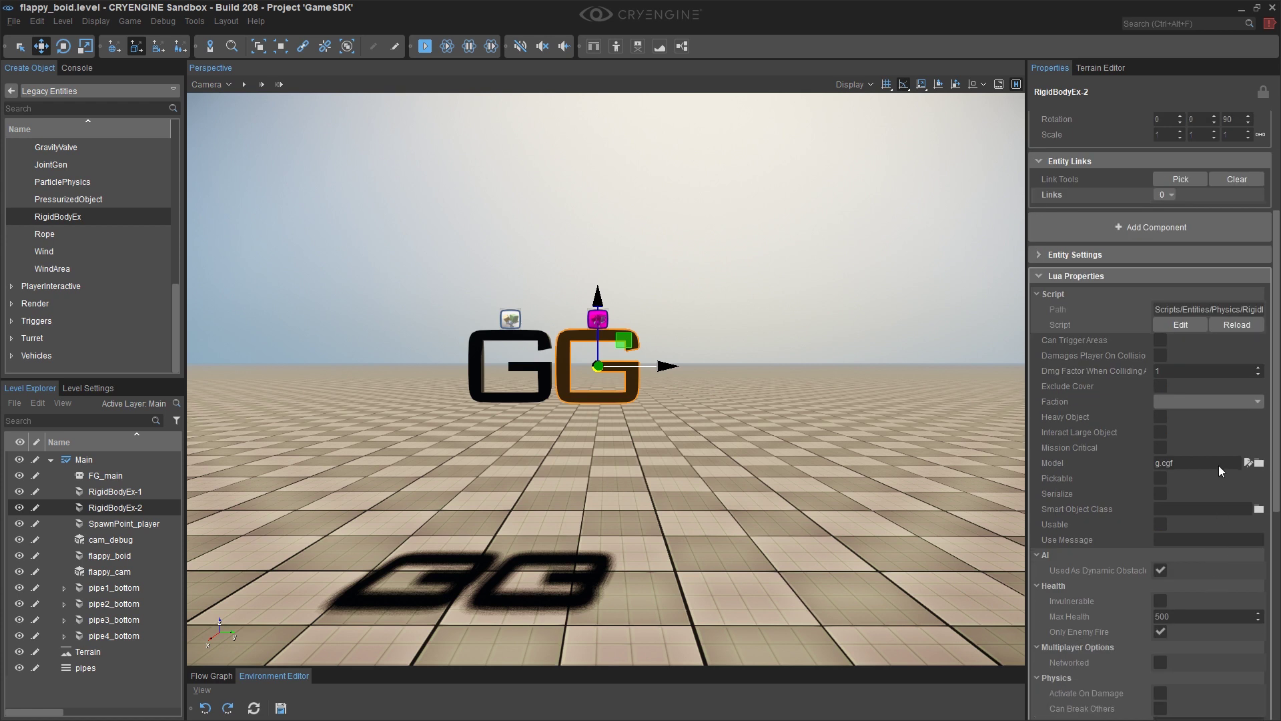
left_click(1259, 463)
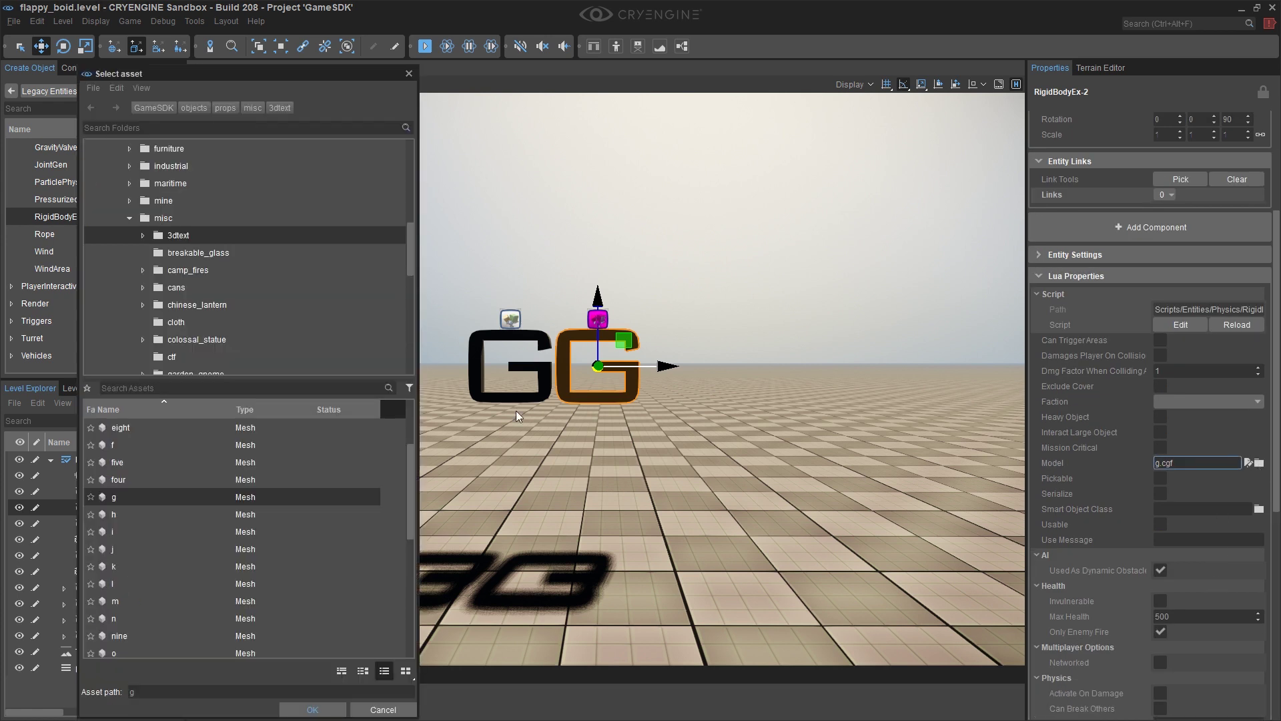
scroll(355, 520, "down", 3)
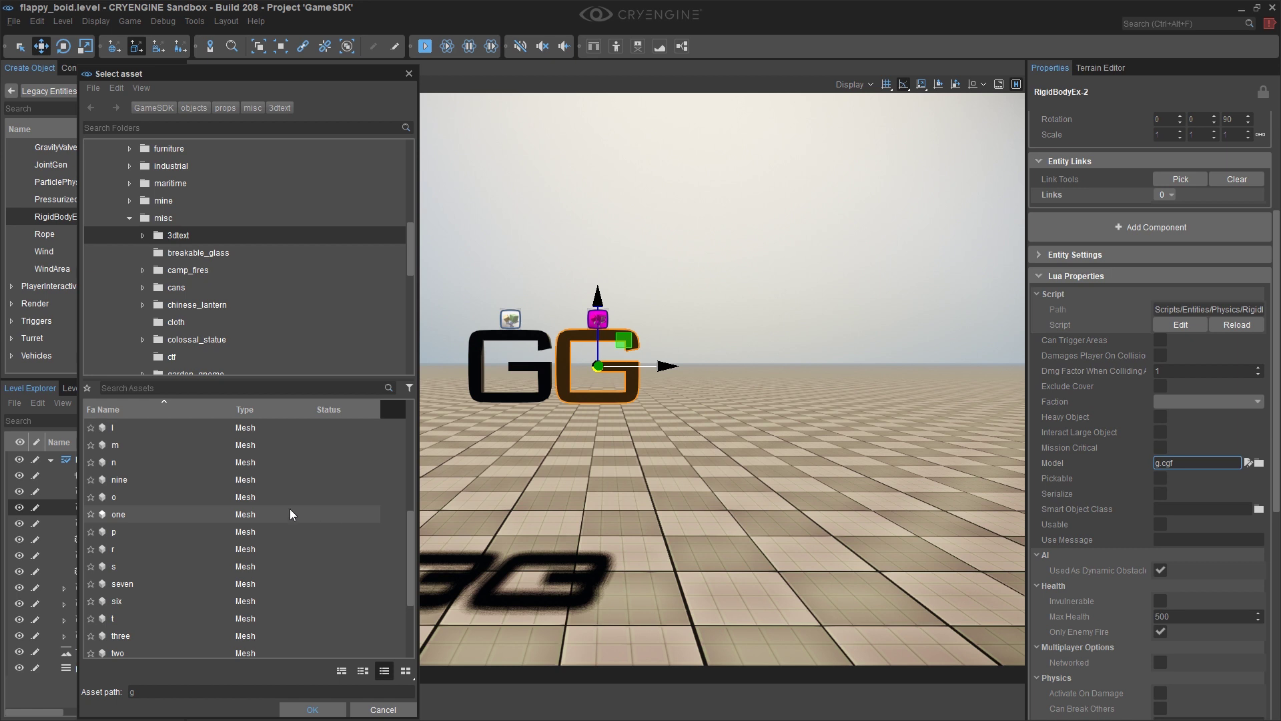
scroll(291, 516, "up", 3)
scroll(236, 511, "up", 3)
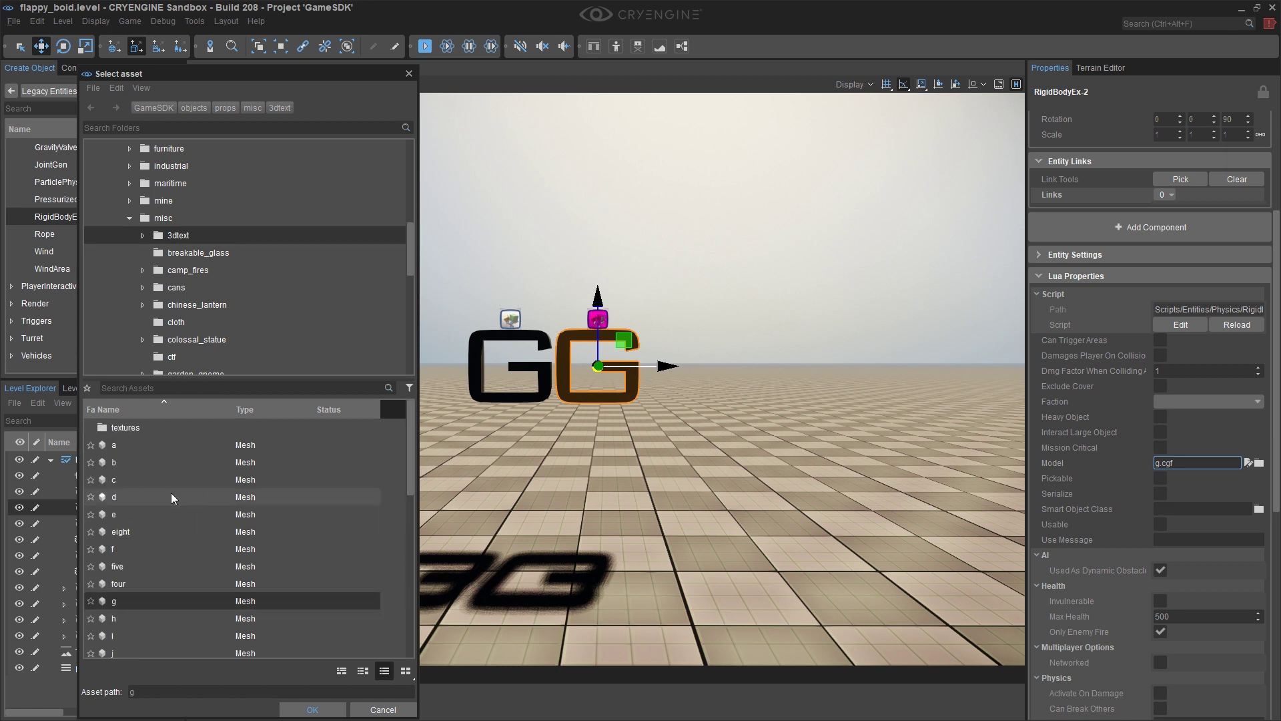
scroll(172, 498, "down", 3)
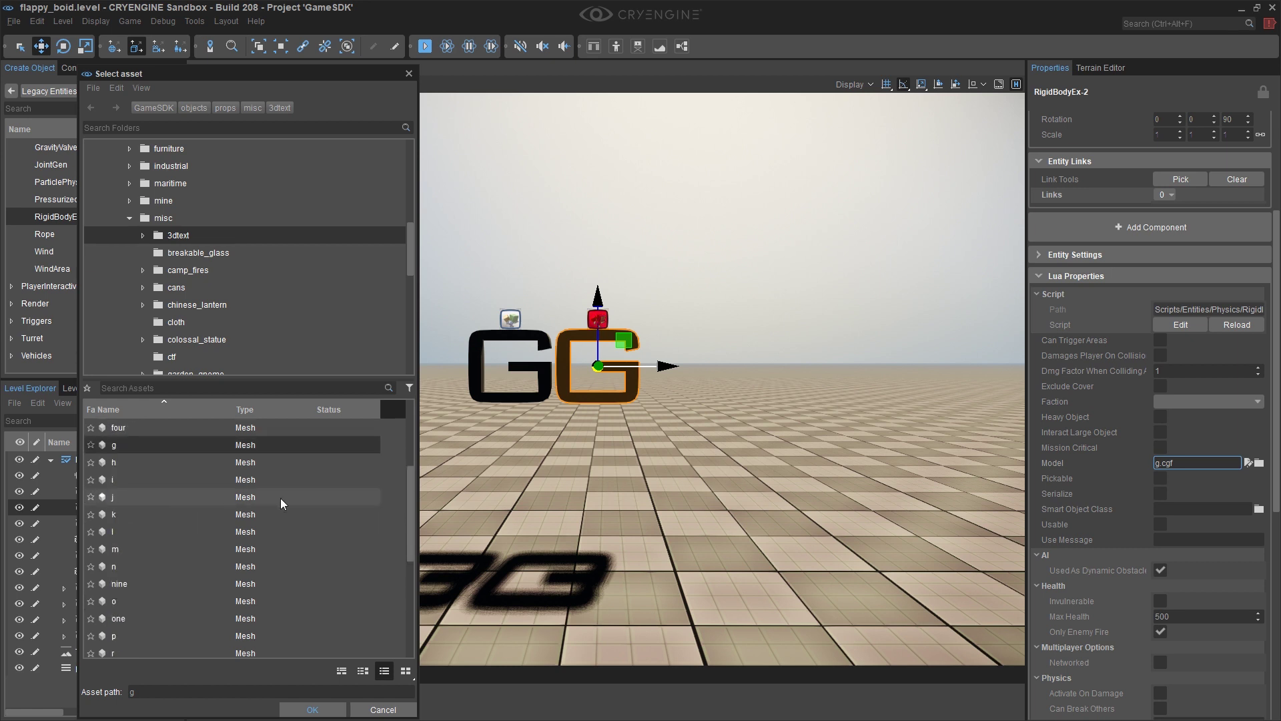
double_click(120, 584)
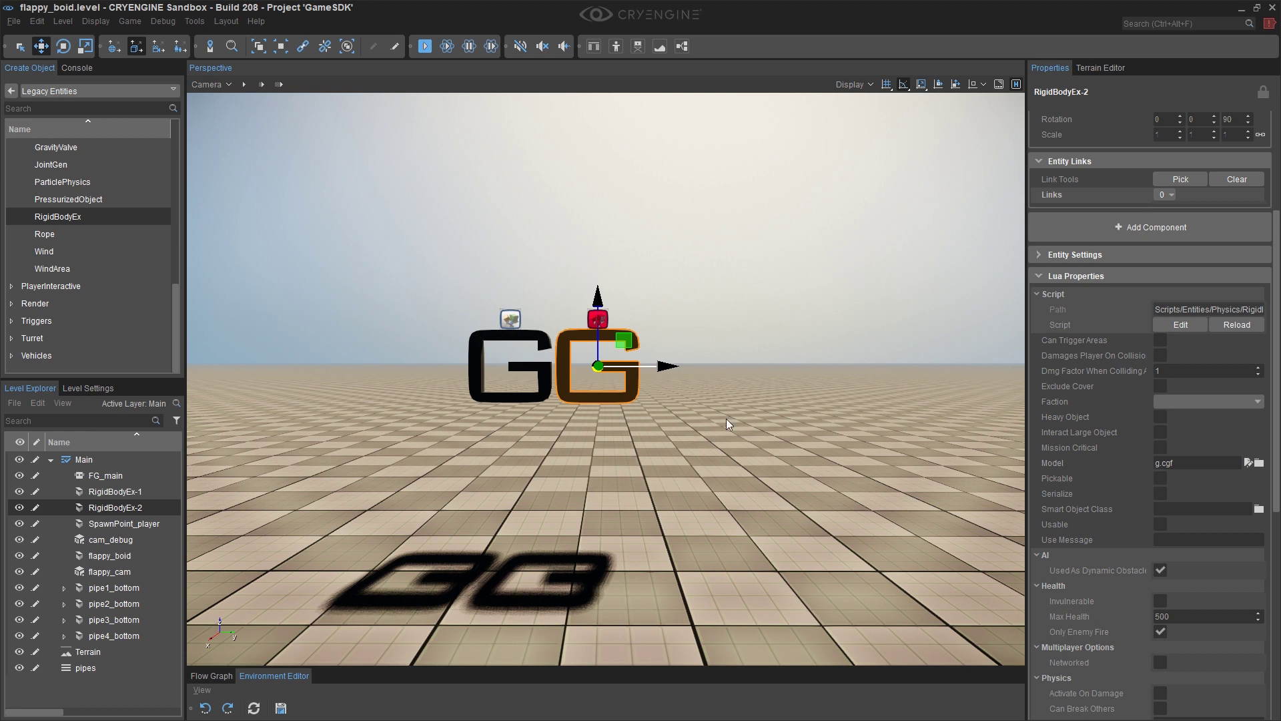
Step: Change RigidBodyEx-2's model from g.cgf to a.cgf, then select both G and A
left_click(1206, 458)
left_click(1208, 461)
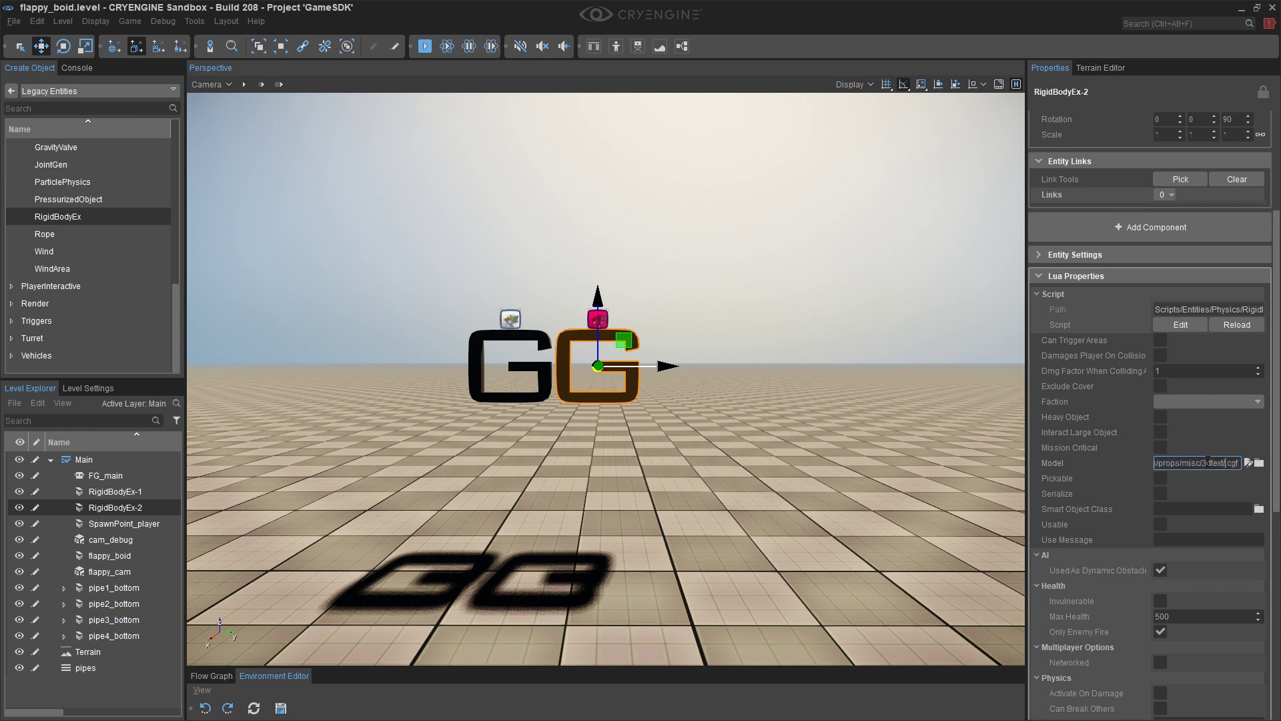
key("BackSpace")
type("a")
key("Return")
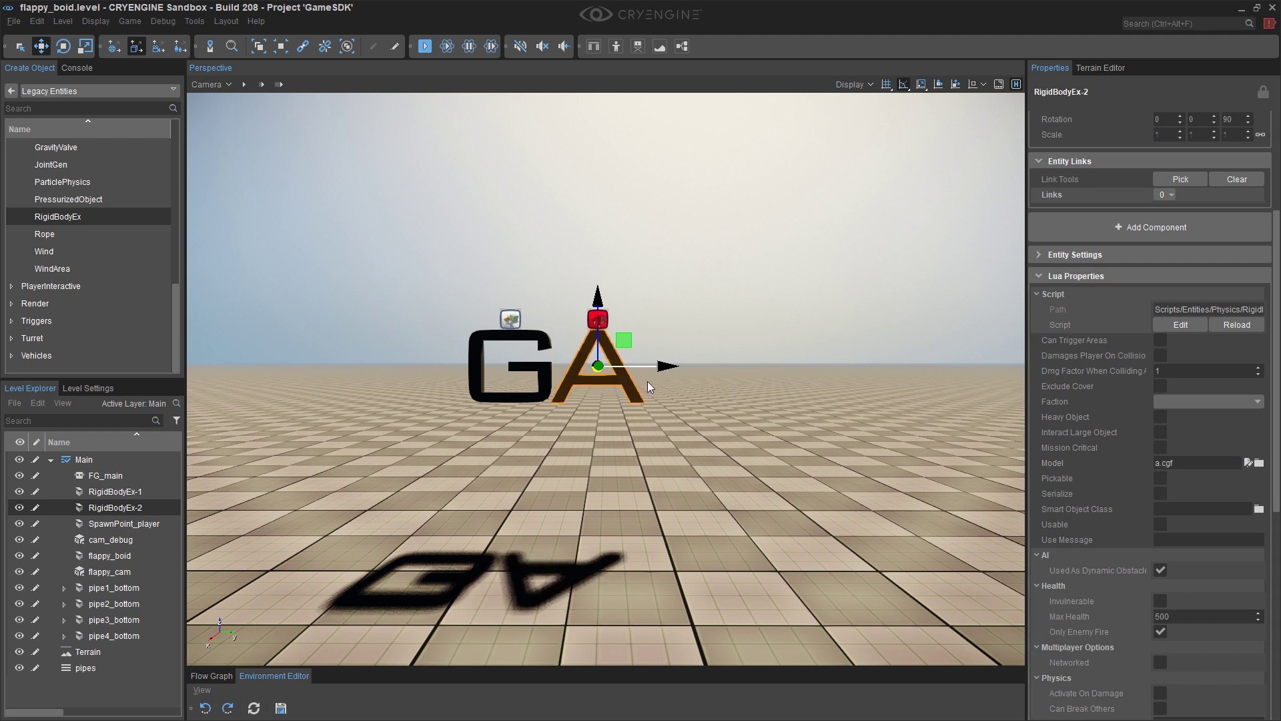
left_click(557, 378, "ctrl")
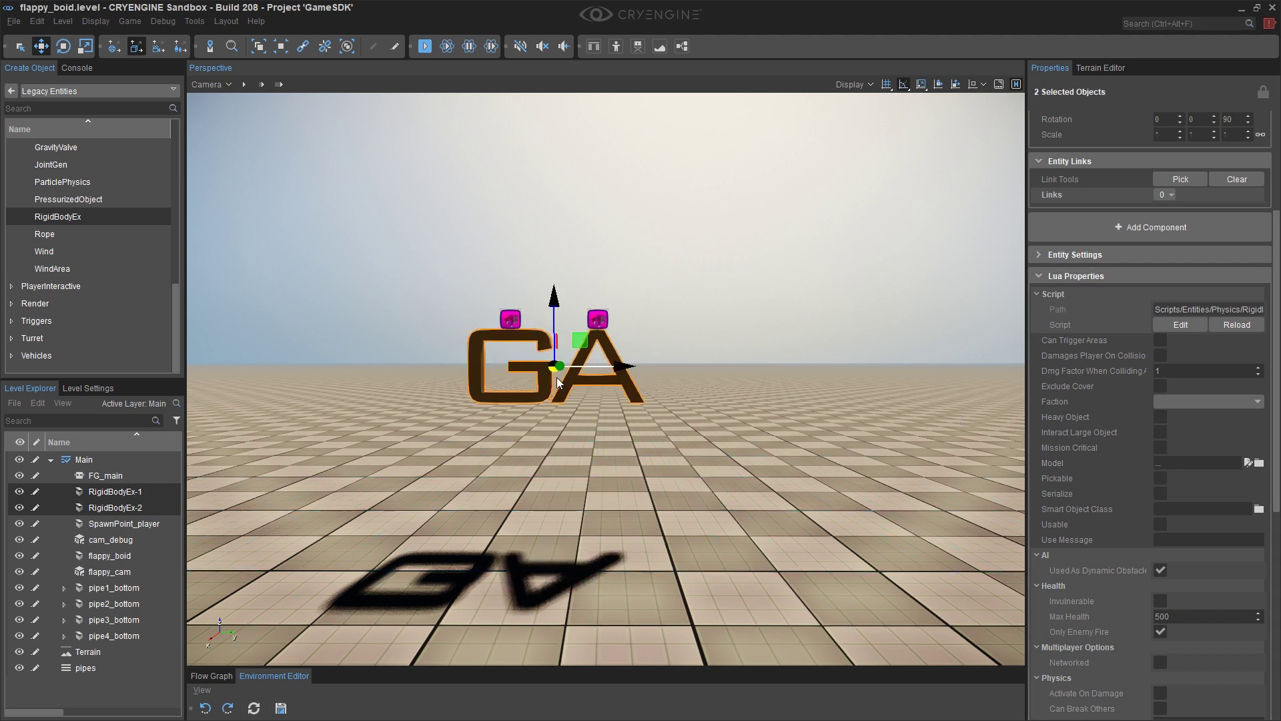
Step: Duplicate the selected G and A letters with Ctrl+D
key("ctrl+d")
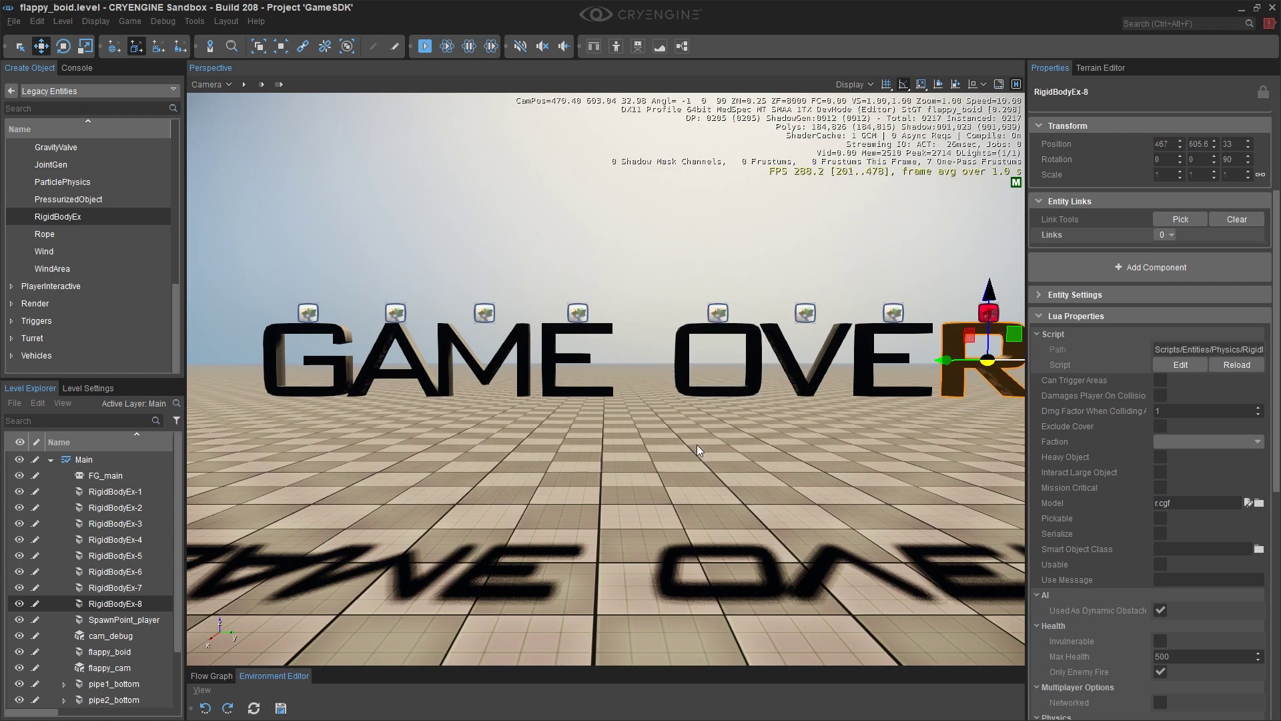
scroll(697, 444, "down", 3)
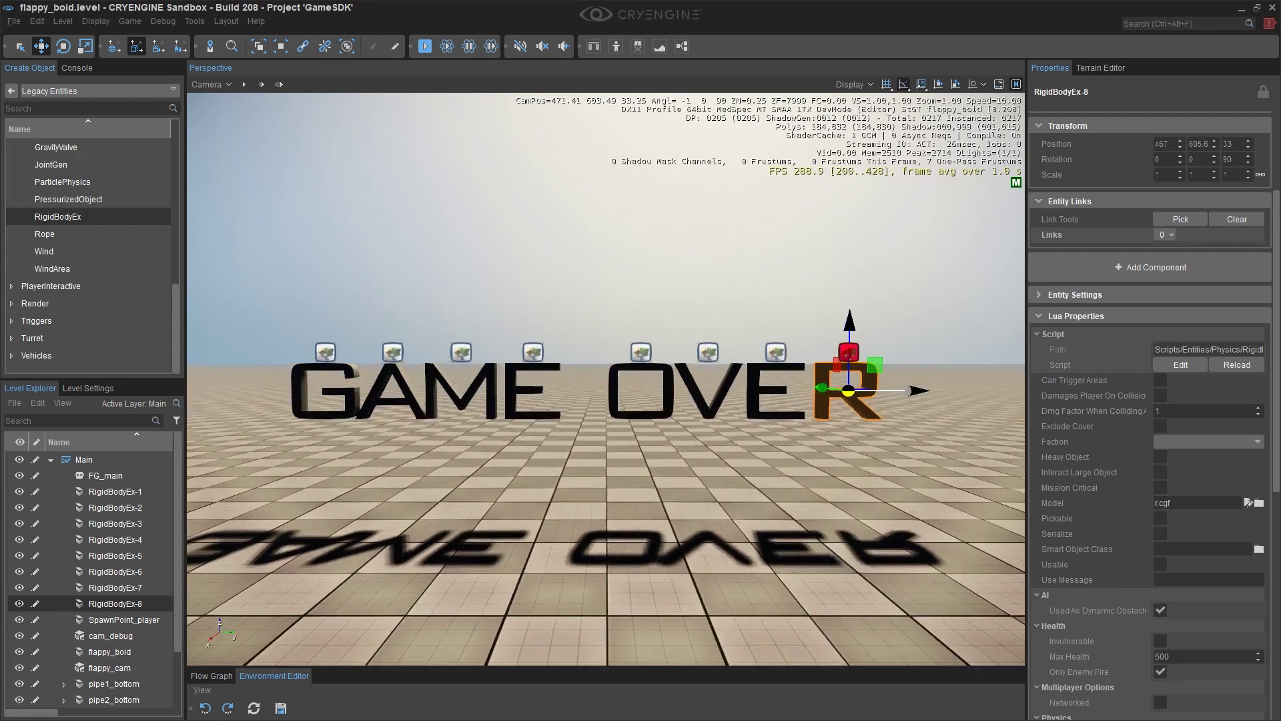
scroll(696, 445, "down", 1)
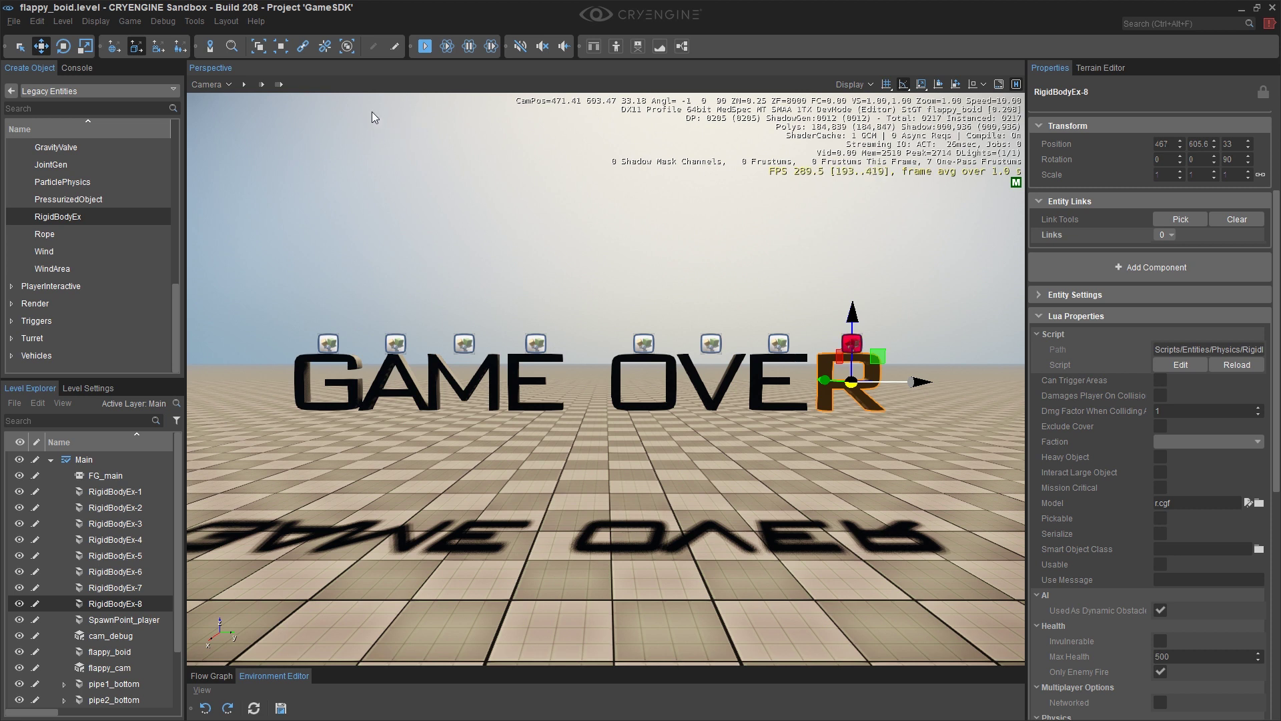
Step: Nudge the R slightly left, then marquee-select all eight GAME OVER letters
middle_click_drag(702, 261, 709, 249)
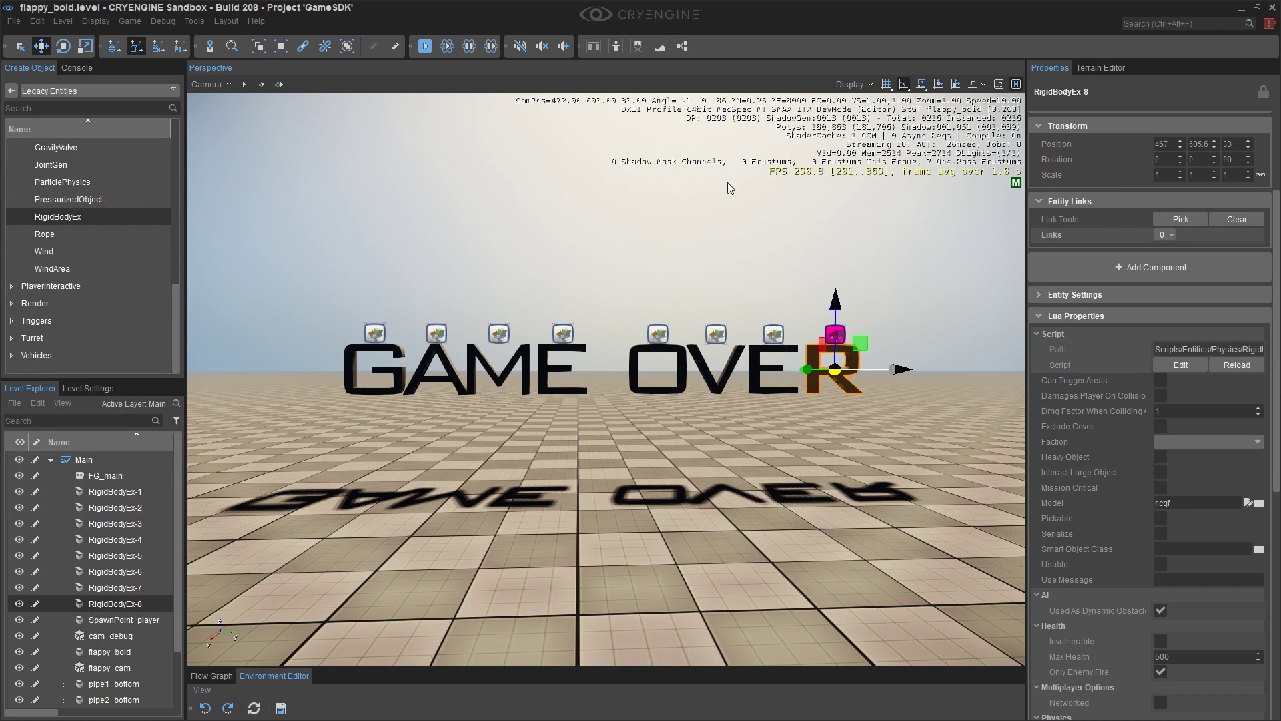
right_click_drag(728, 182, 709, 184)
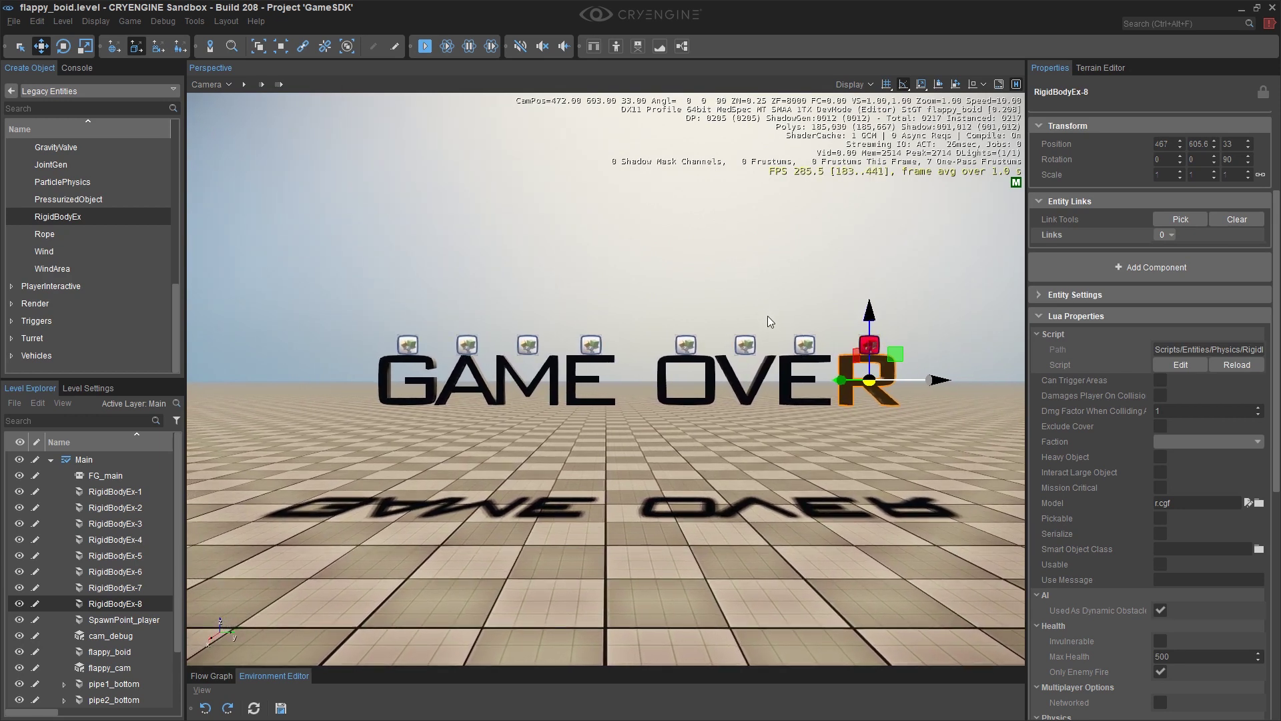
scroll(644, 419, "up", 2)
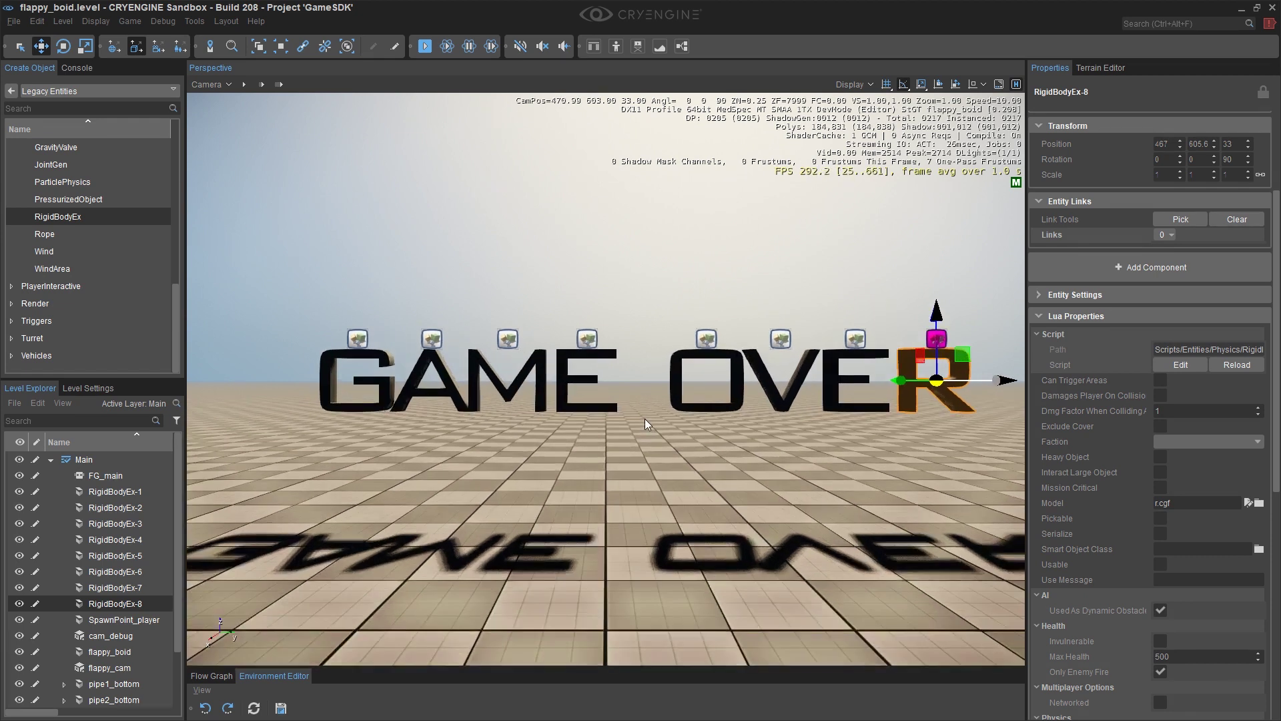
scroll(645, 419, "down", 2)
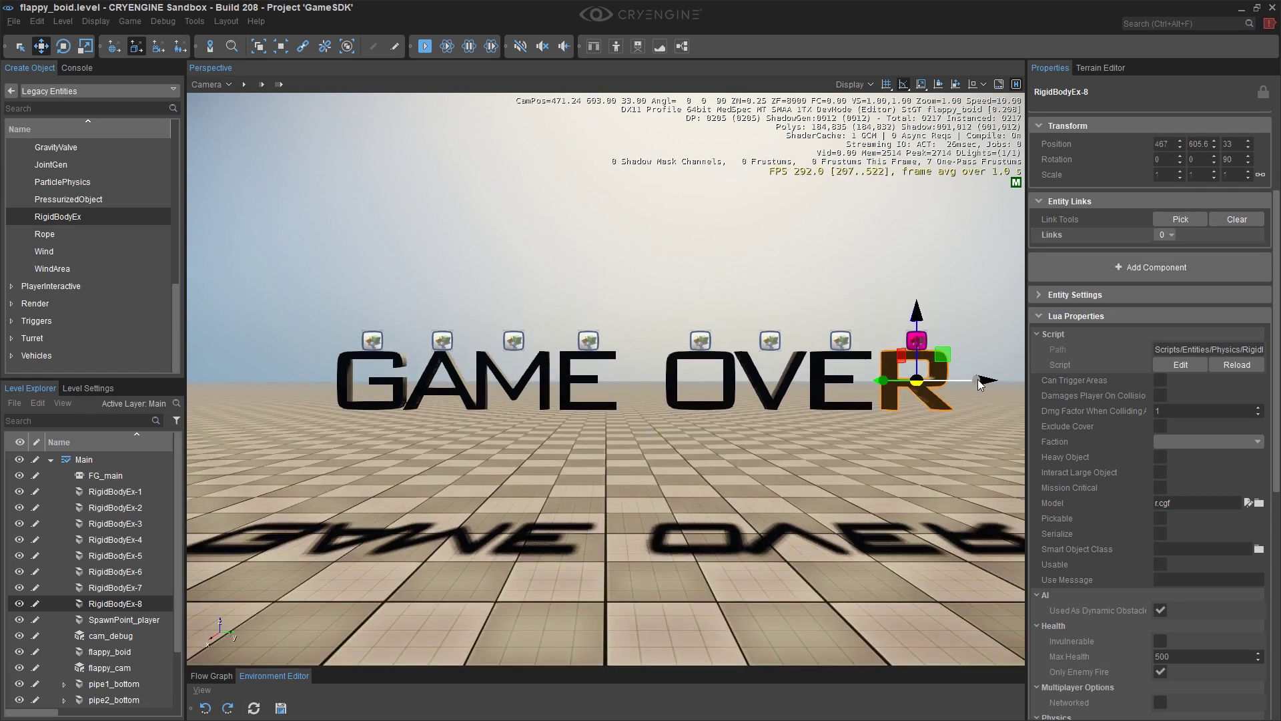
left_click_drag(975, 381, 969, 381)
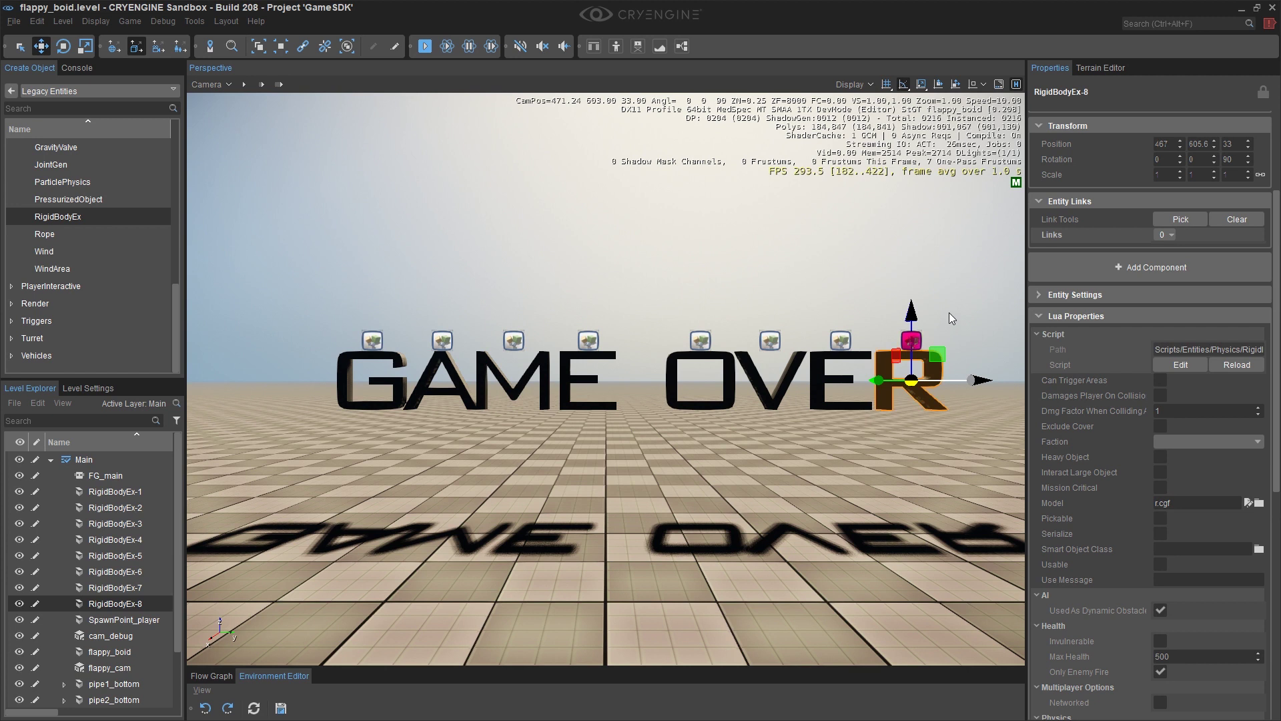
left_click(443, 386)
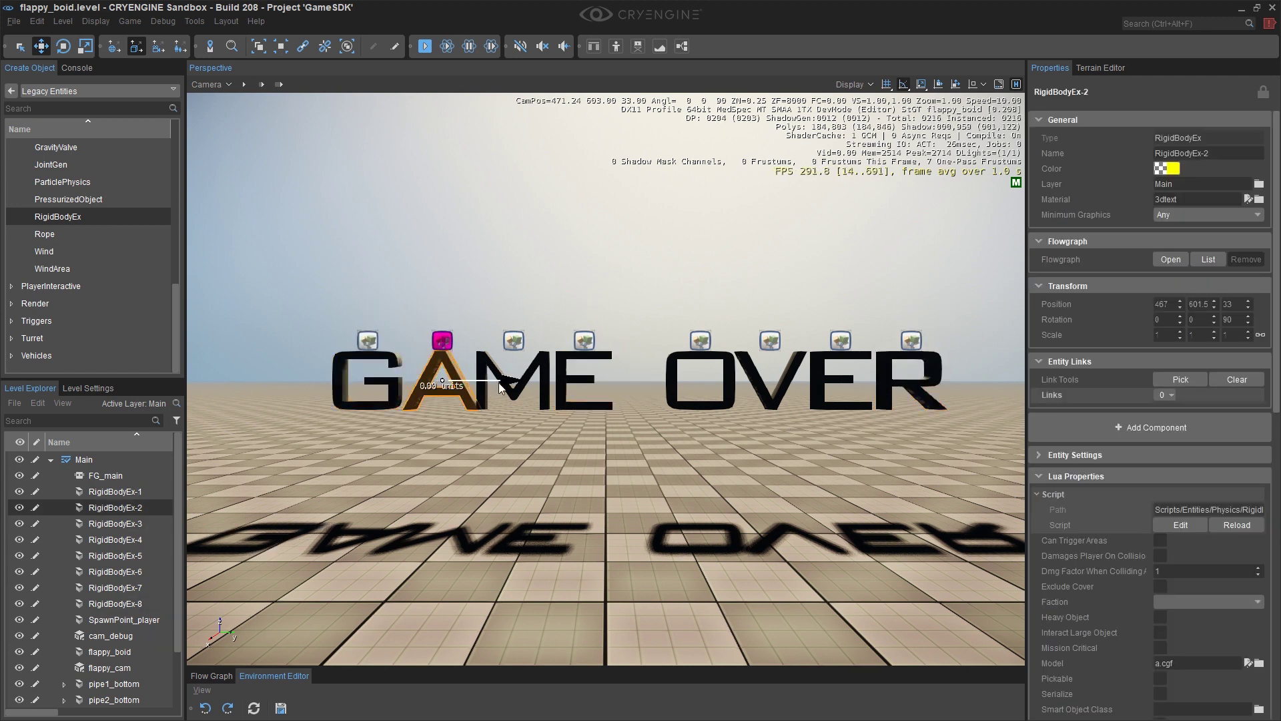
left_click(375, 422)
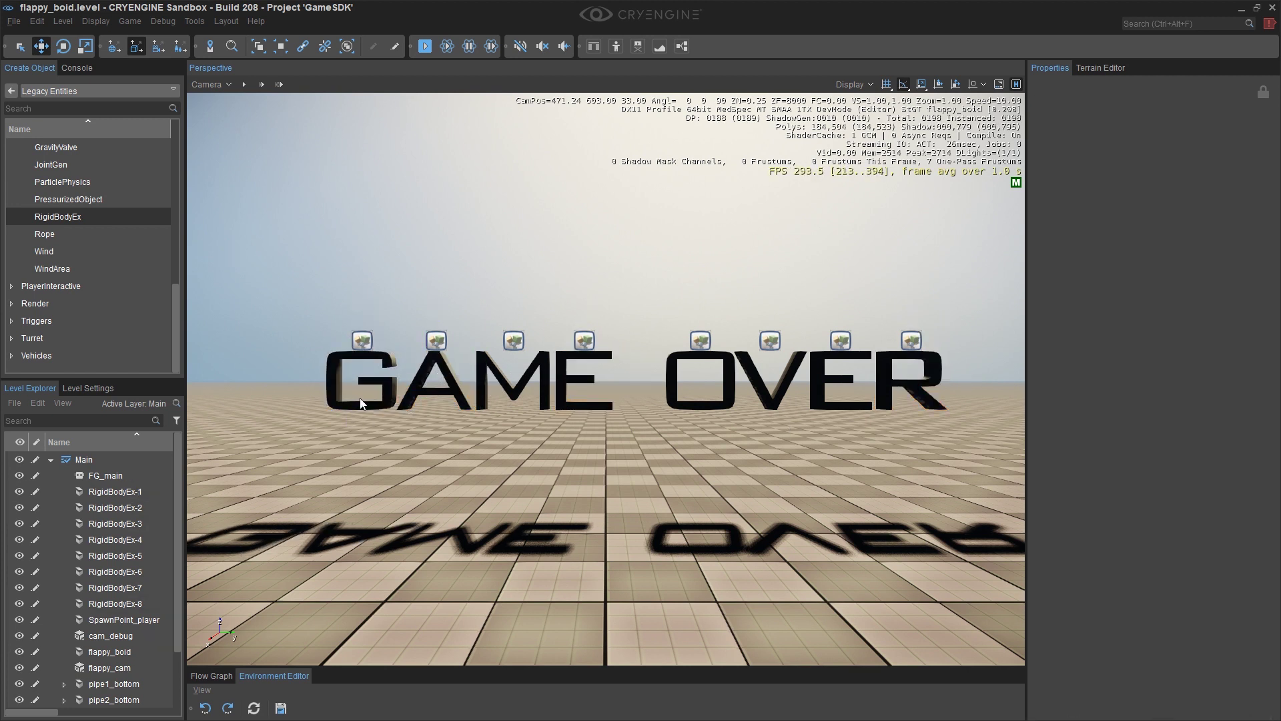
left_click_drag(353, 301, 975, 424)
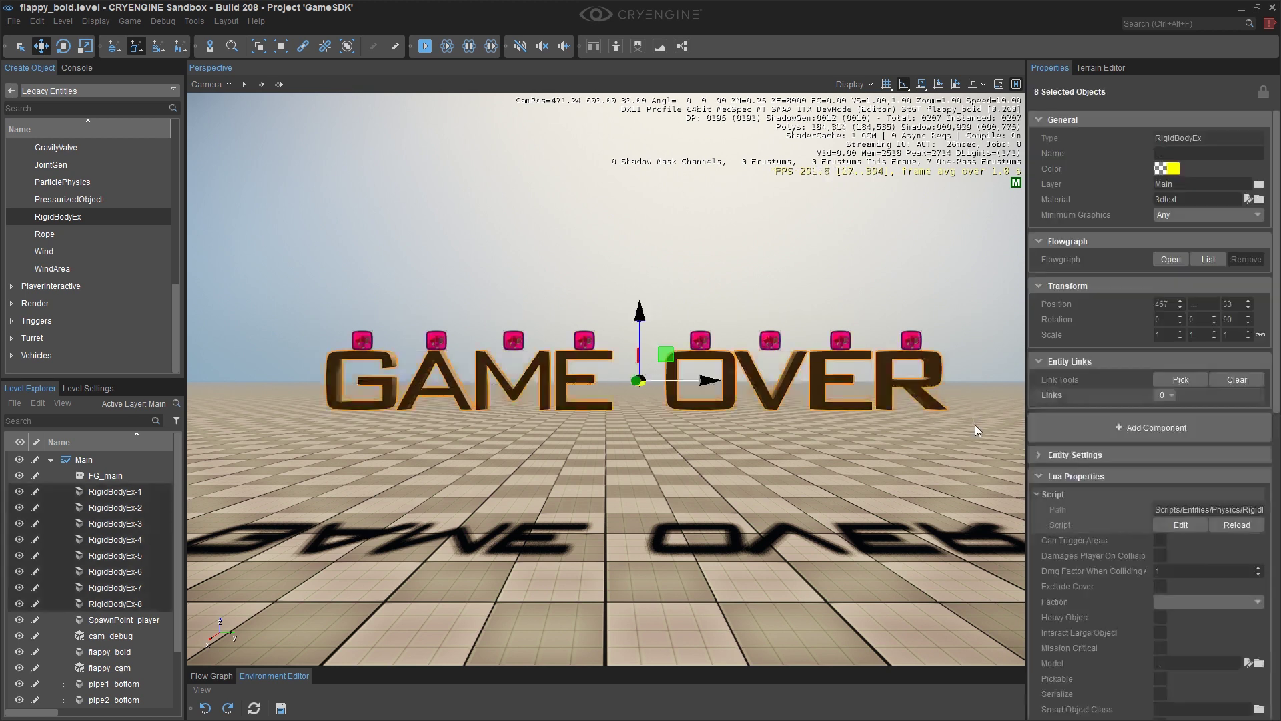
Step: Apply wood_beams_a_red from materials/generic/wood to all eight GAME OVER letters
left_click(1191, 199)
left_click(1259, 199)
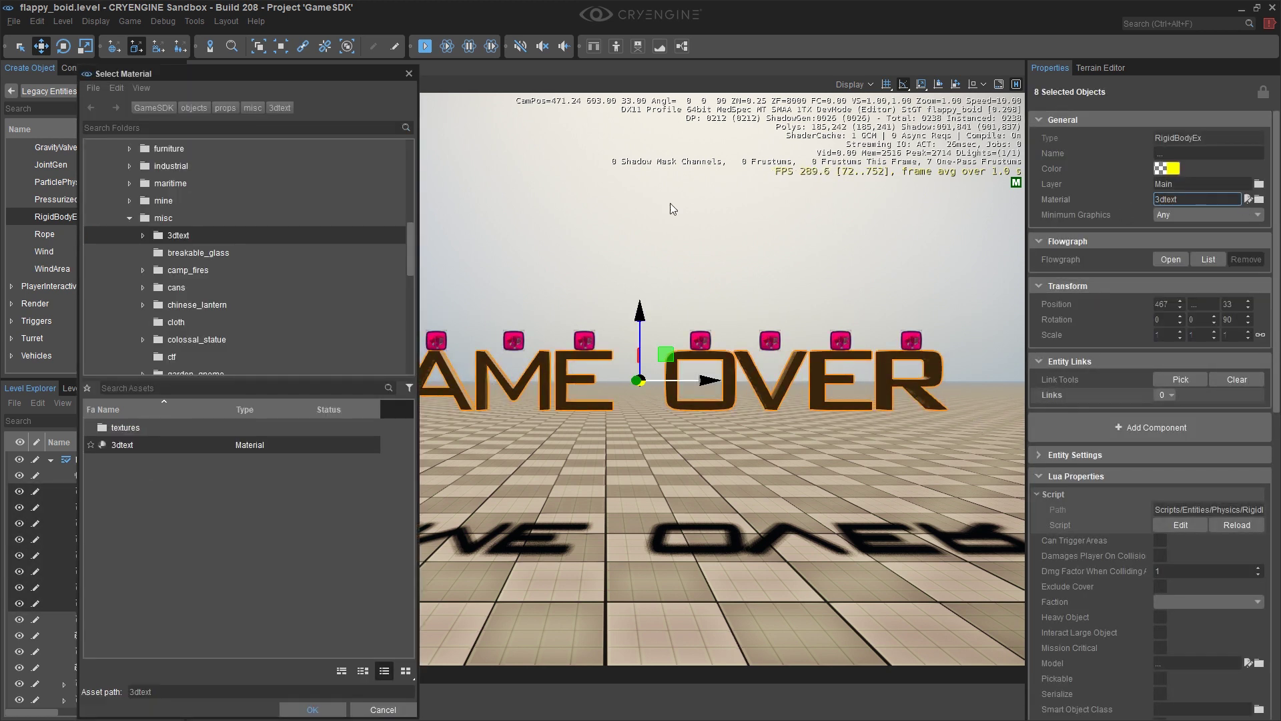
left_click(130, 218)
scroll(121, 202, "up", 5)
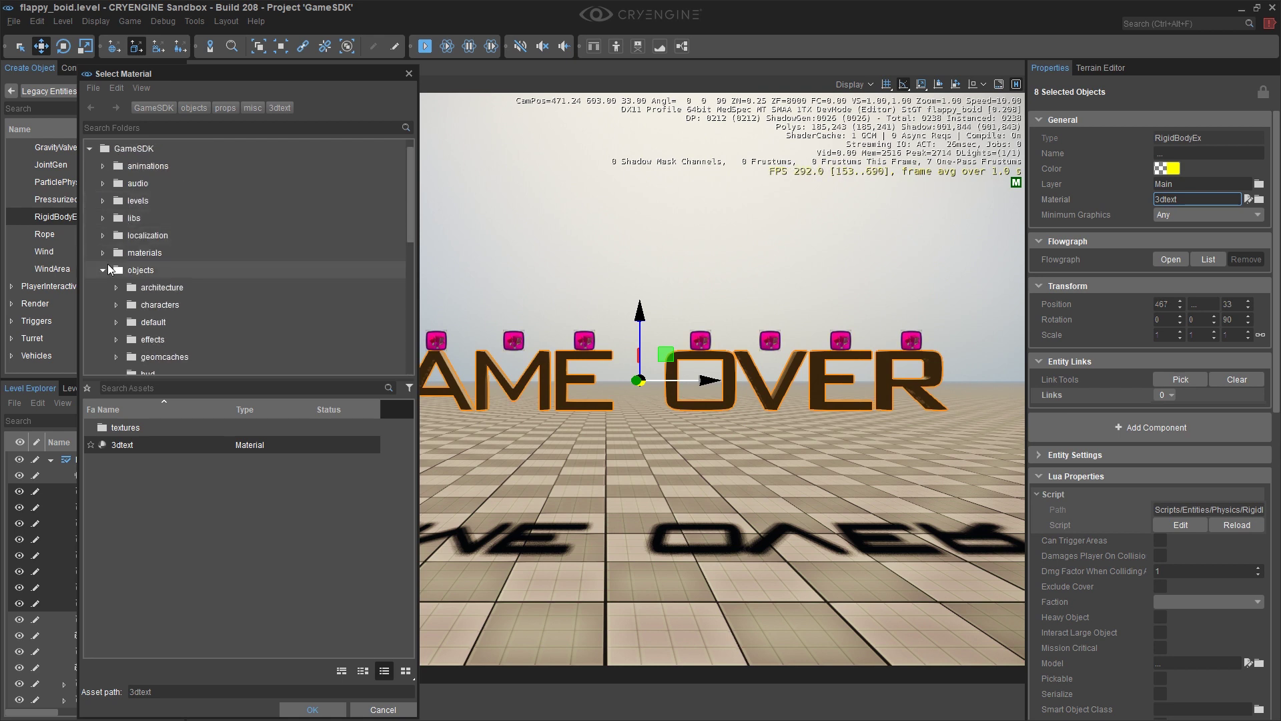
left_click(103, 252)
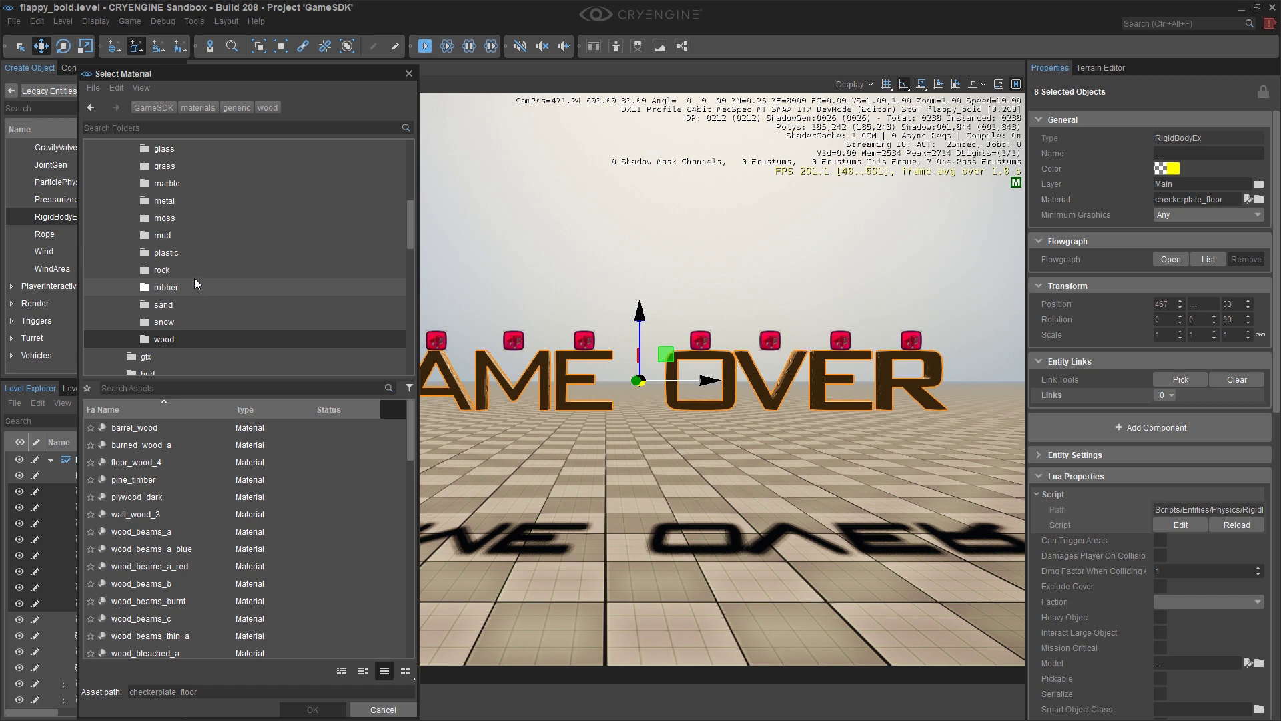
left_click(155, 481)
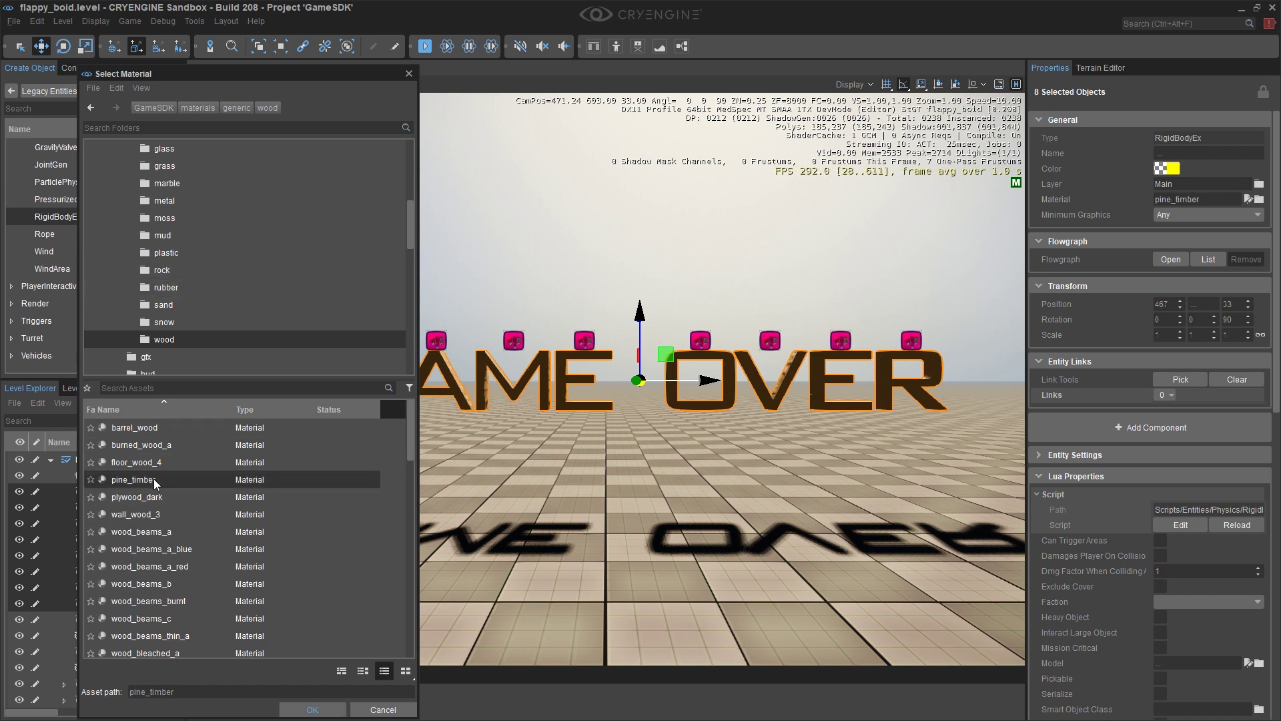
left_click(190, 567)
left_click(313, 709)
right_click_drag(601, 350, 601, 552)
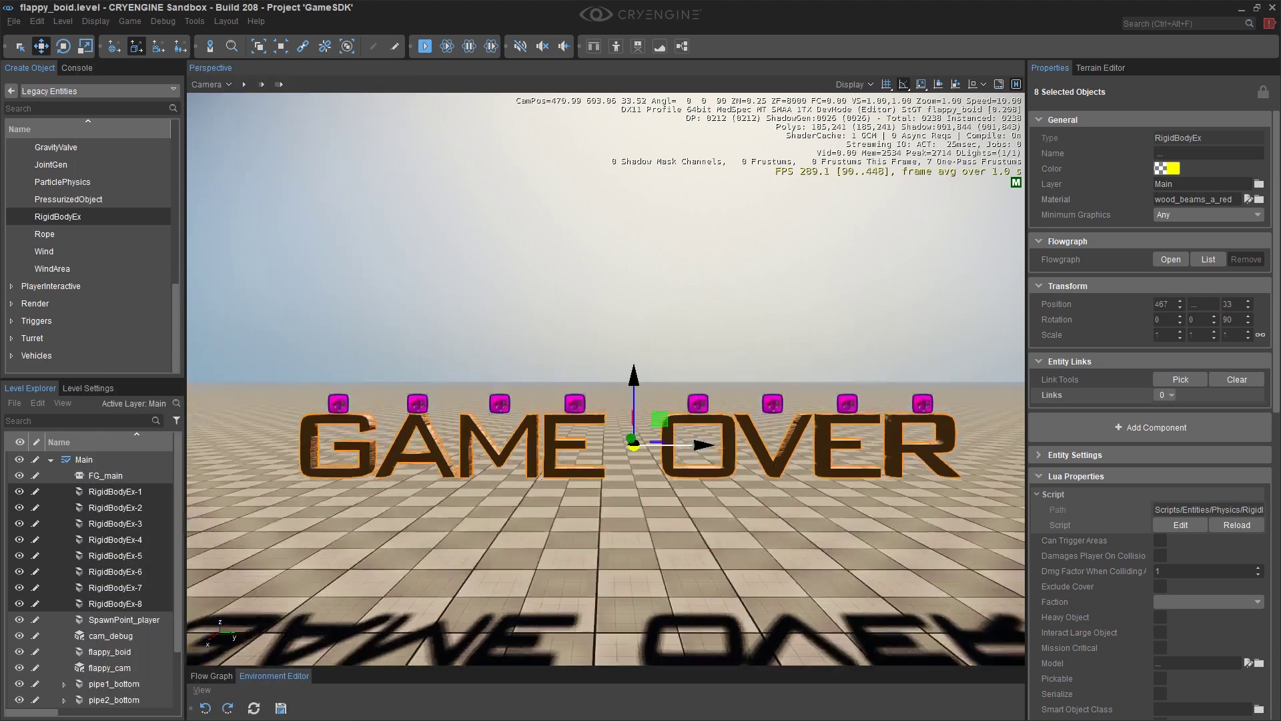
scroll(606, 452, "down", 8)
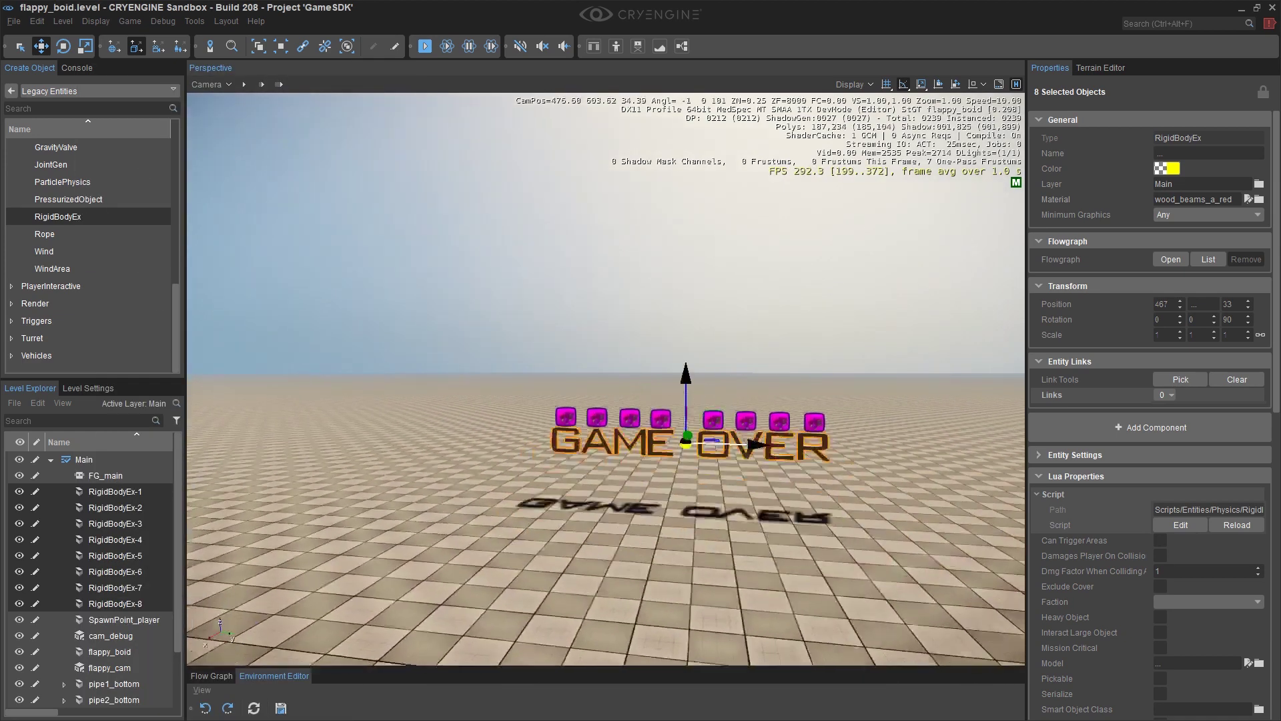
right_click_drag(600, 451, 481, 512)
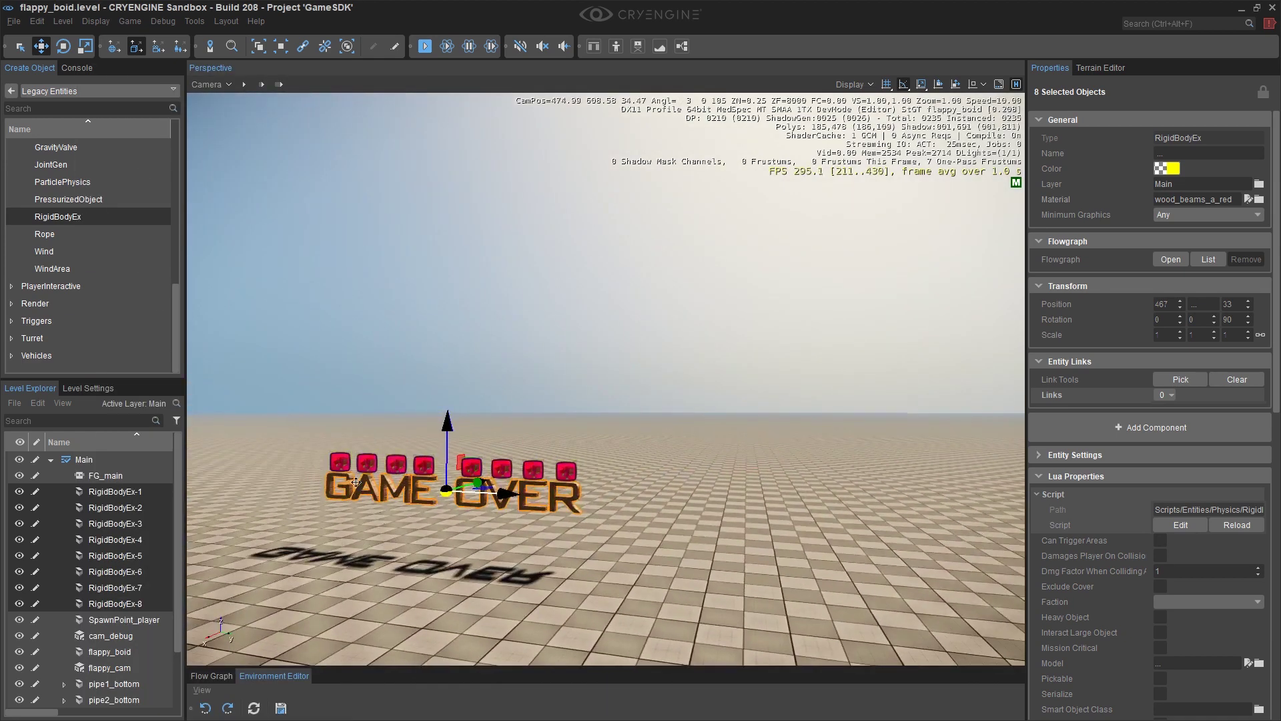
left_click(213, 84)
left_click(380, 346)
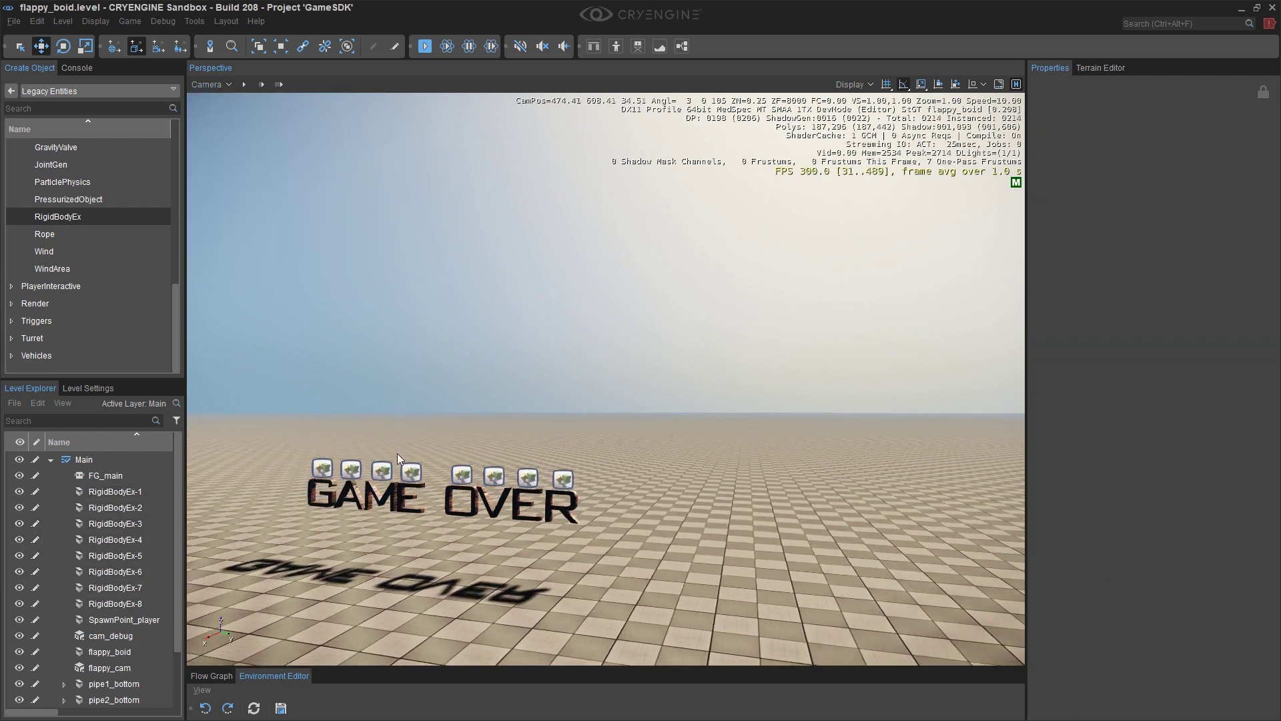
right_click_drag(397, 453, 560, 470)
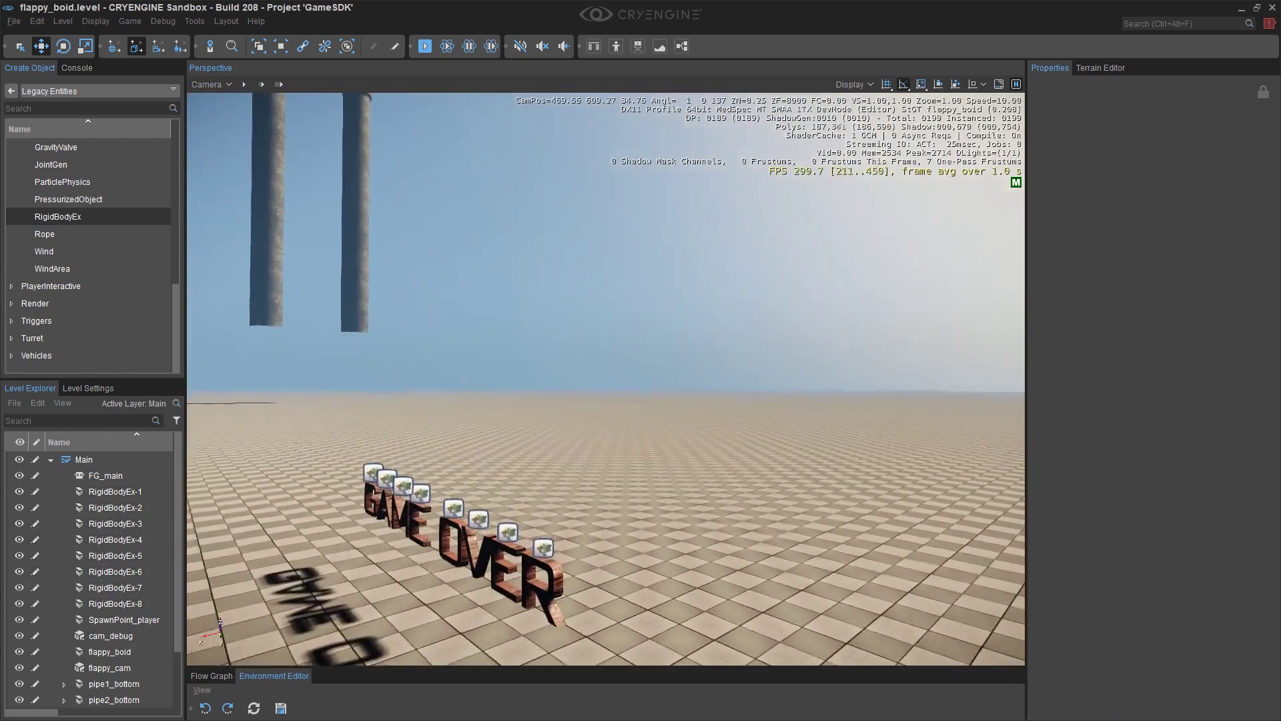
right_click_drag(402, 460, 509, 492)
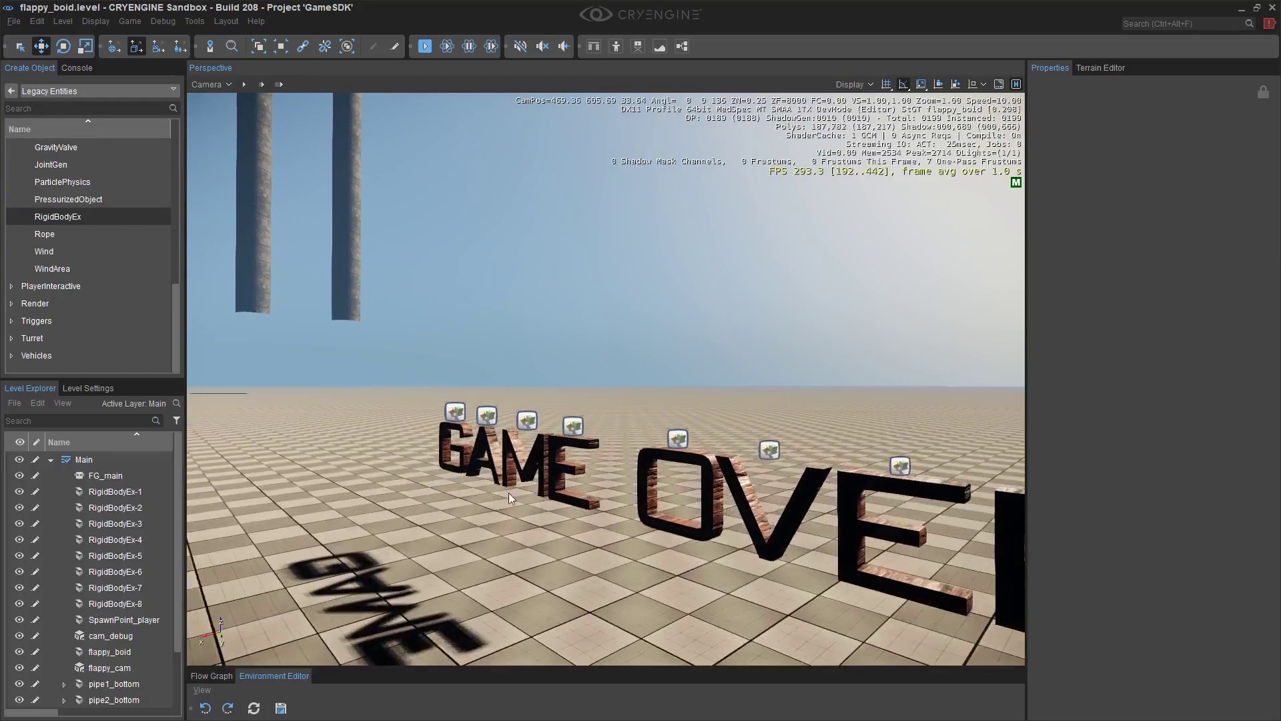
right_click_drag(594, 465, 480, 470)
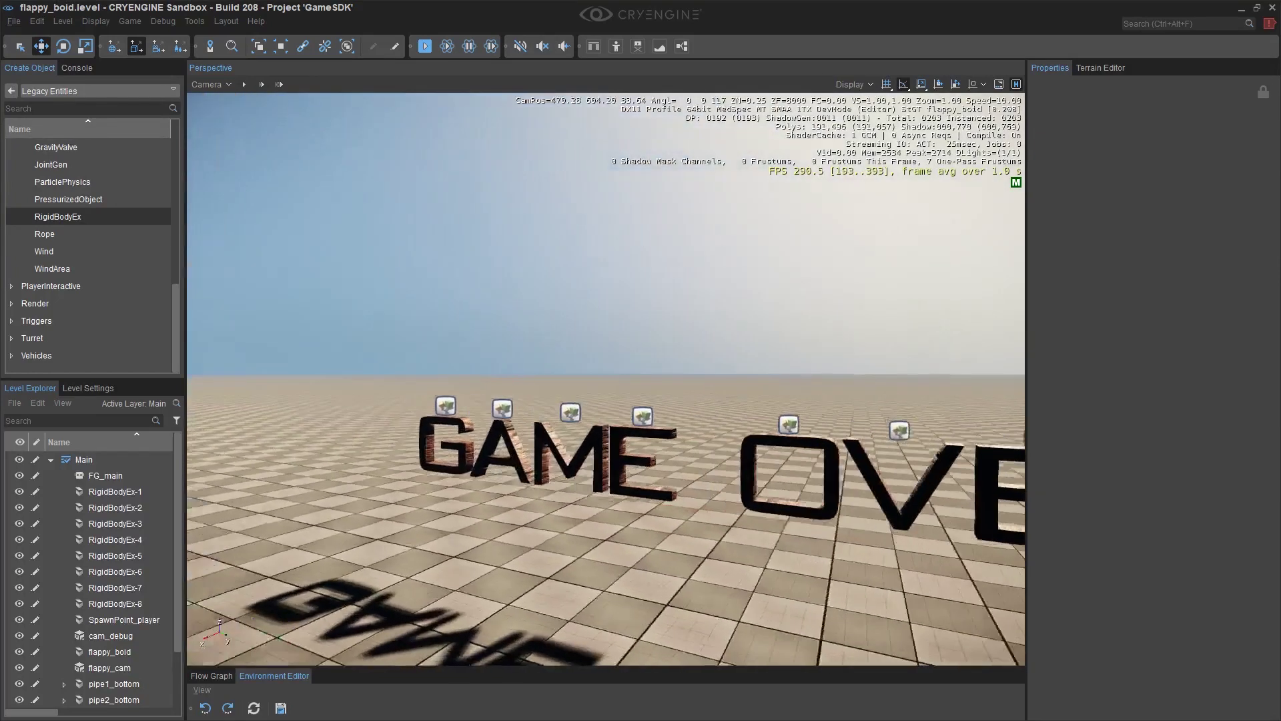
right_click_drag(593, 471, 605, 470)
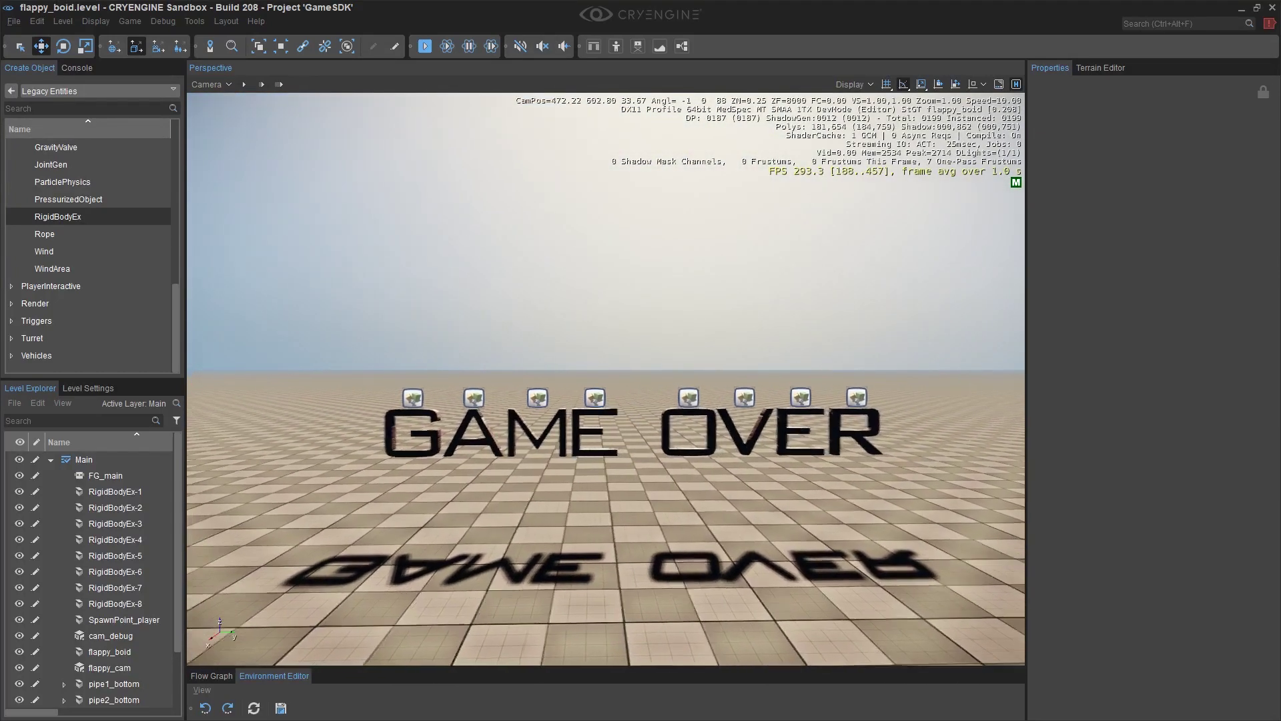
left_click(605, 397)
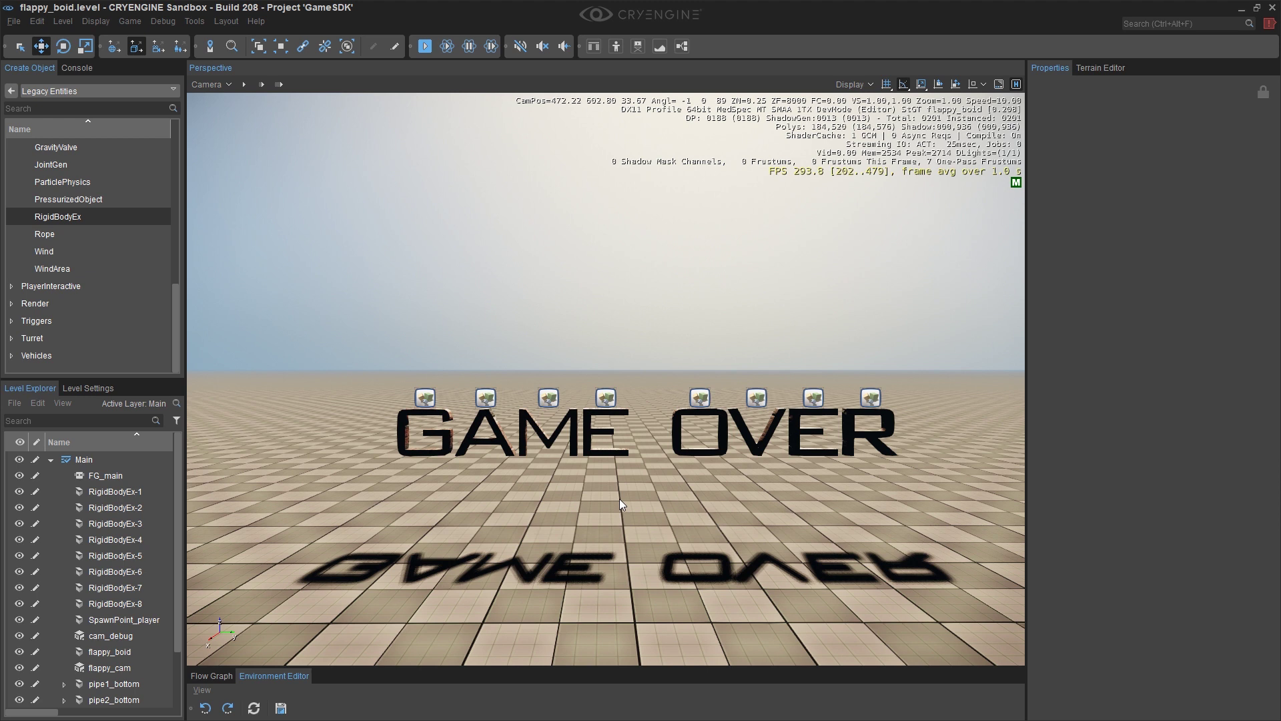
scroll(620, 498, "up", 1)
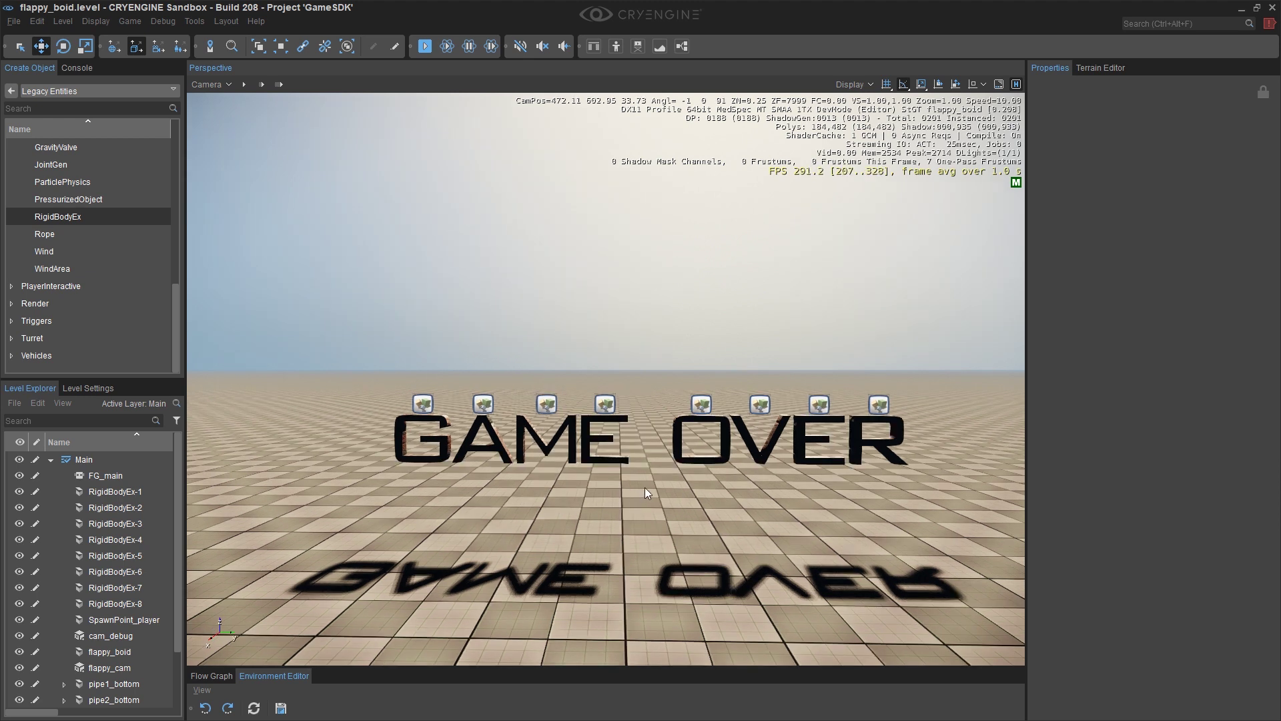
Step: Place a new rigid body sphere in front of the GAME OVER letters
right_click_drag(650, 492, 661, 491)
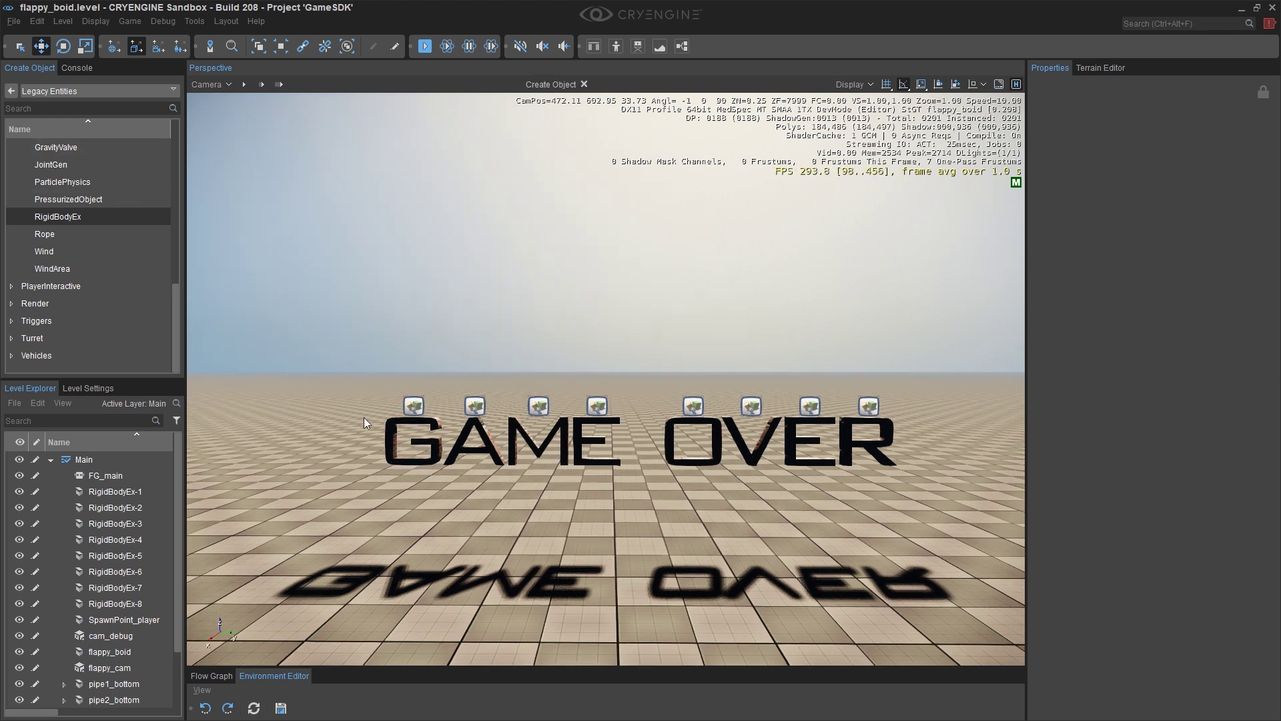
left_click_drag(363, 417, 601, 541)
left_click(637, 580)
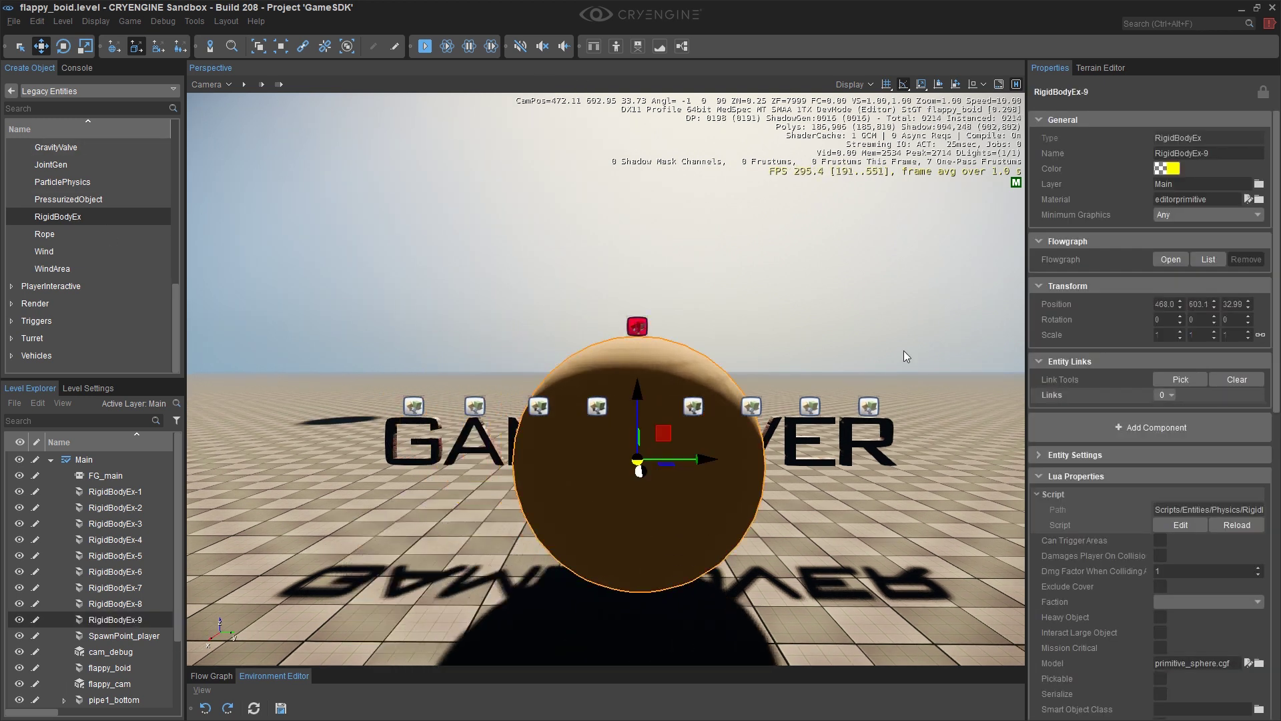
scroll(1162, 485, "down", 4)
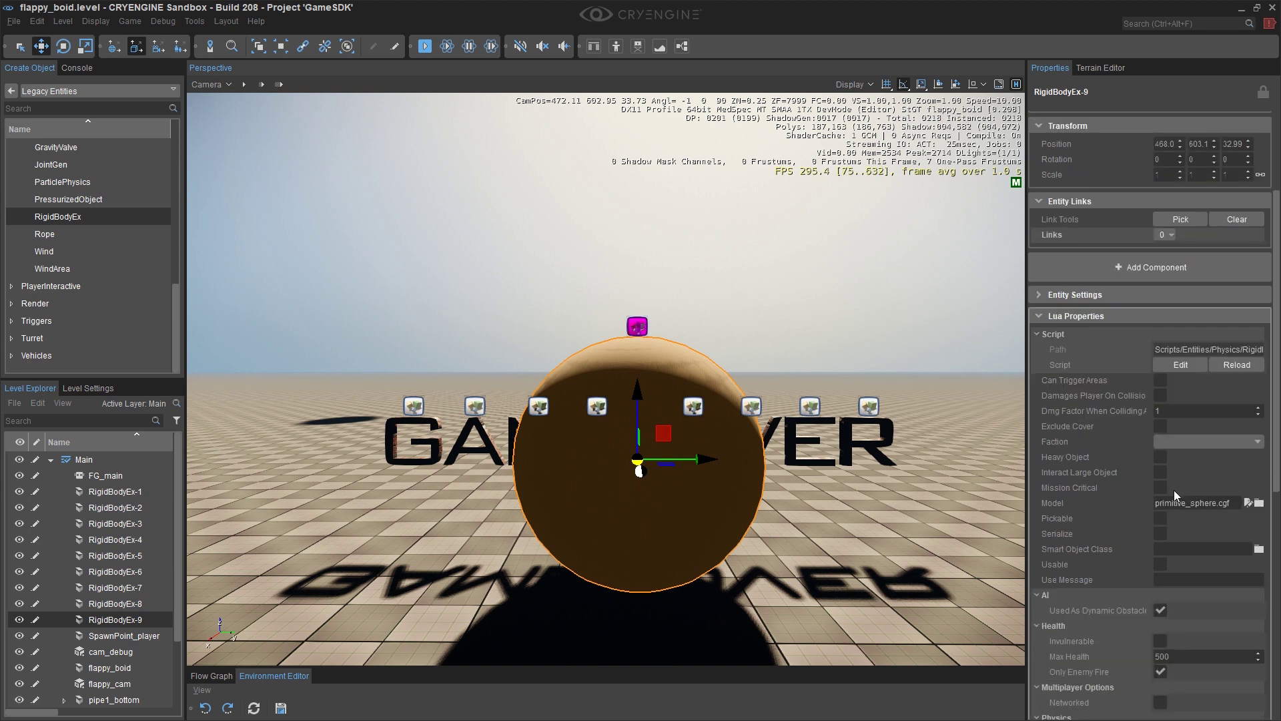
Step: Swap its model to objects/default/primitive_box and lower the box slightly
left_click(1259, 502)
scroll(153, 259, "down", 2)
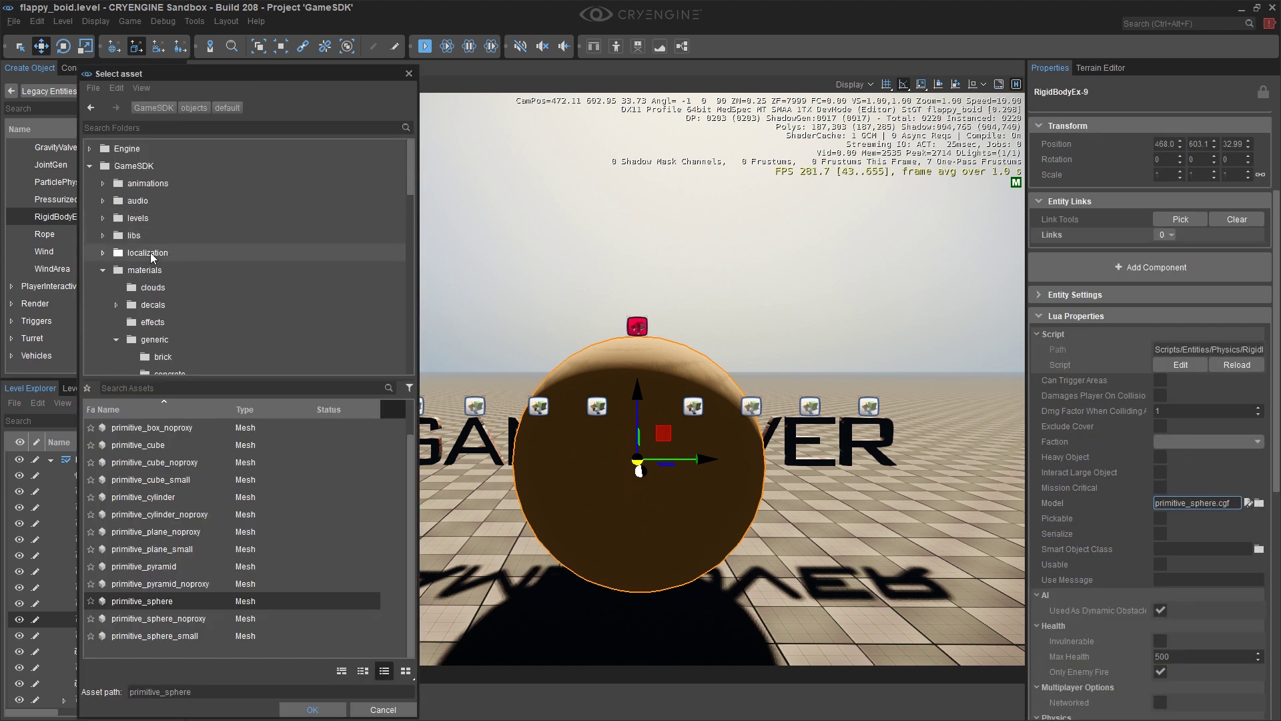
left_click(102, 269)
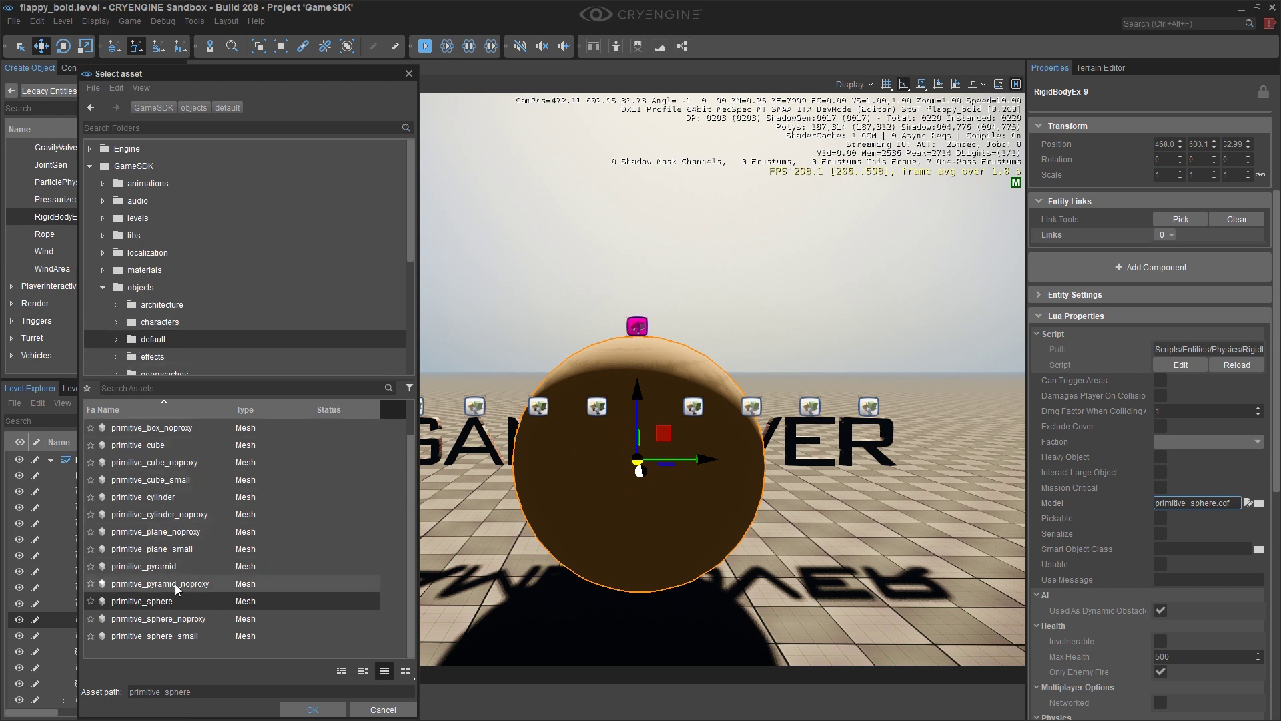
scroll(150, 465, "up", 1)
left_click(150, 446)
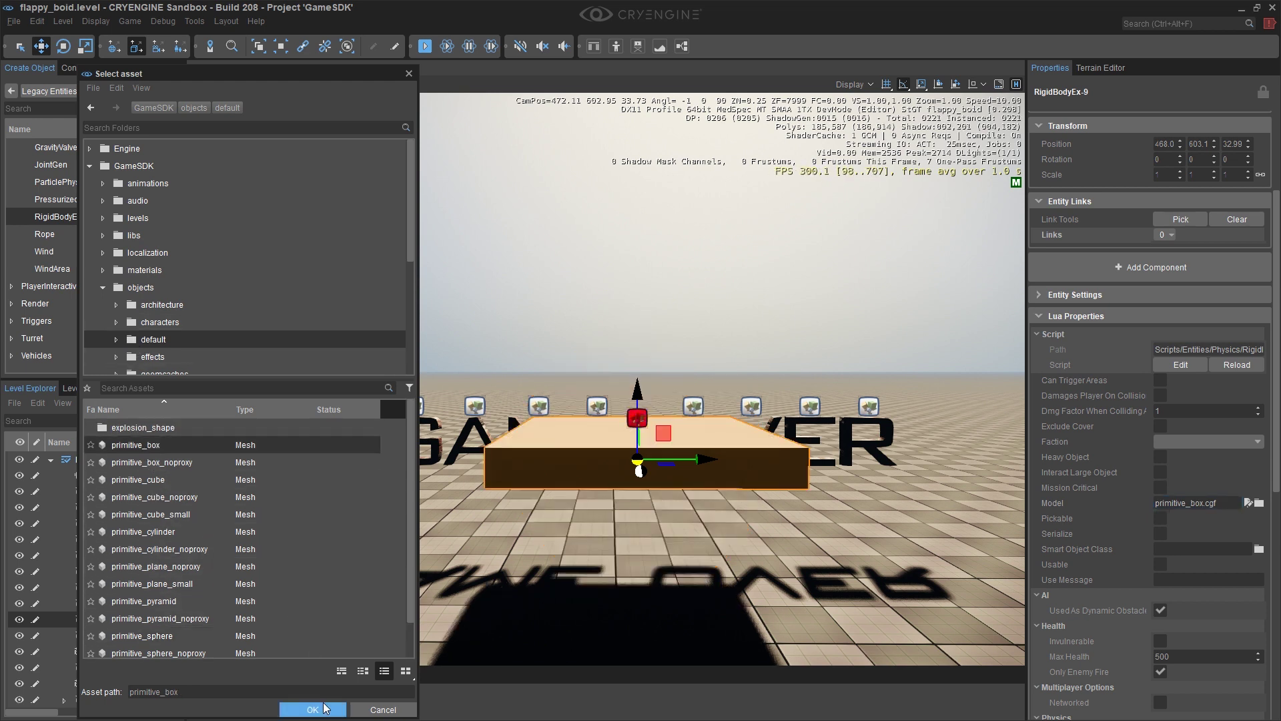
left_click(312, 708)
left_click_drag(637, 401, 640, 456)
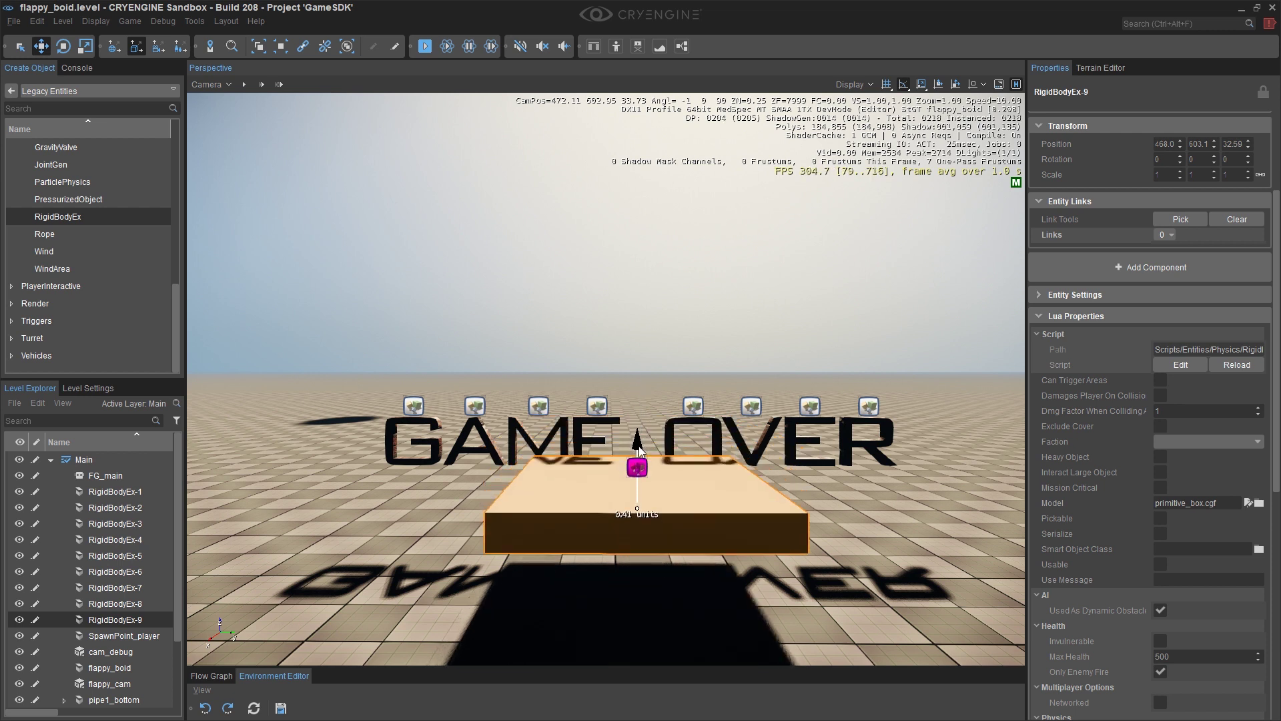
Step: Scale the box longer along its length and thinner front to back
key("3")
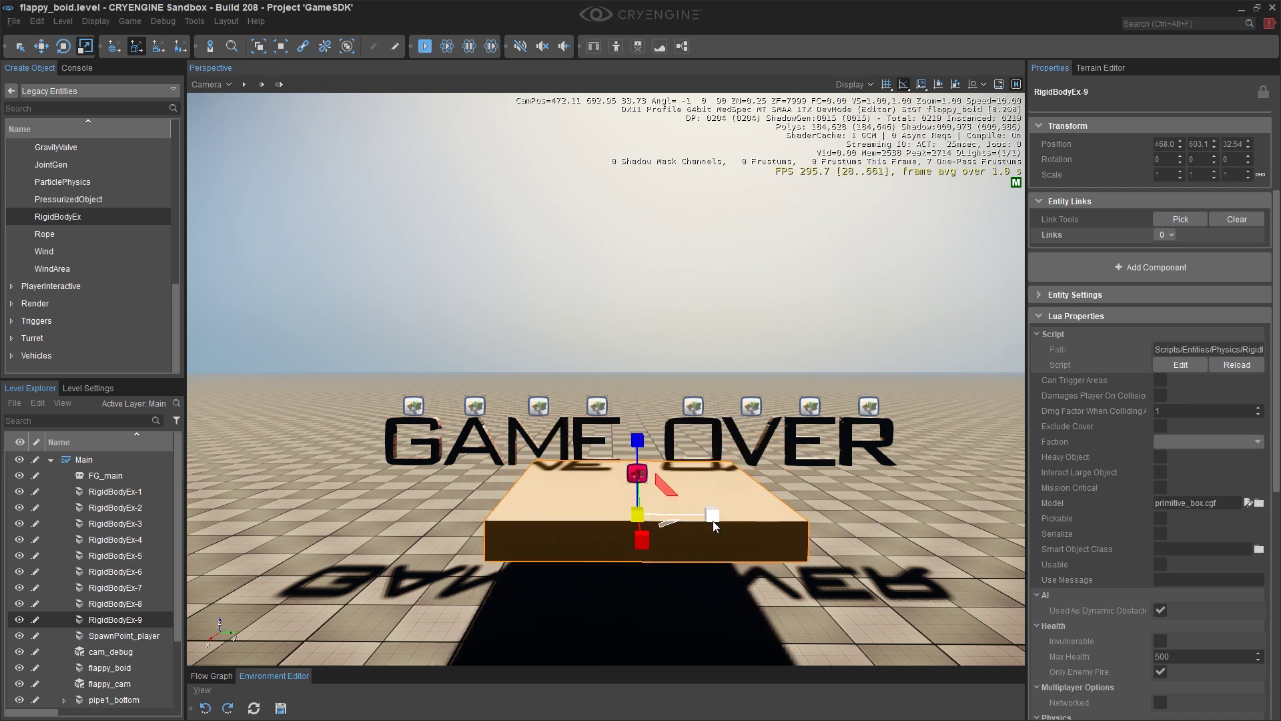
left_click_drag(711, 516, 833, 525)
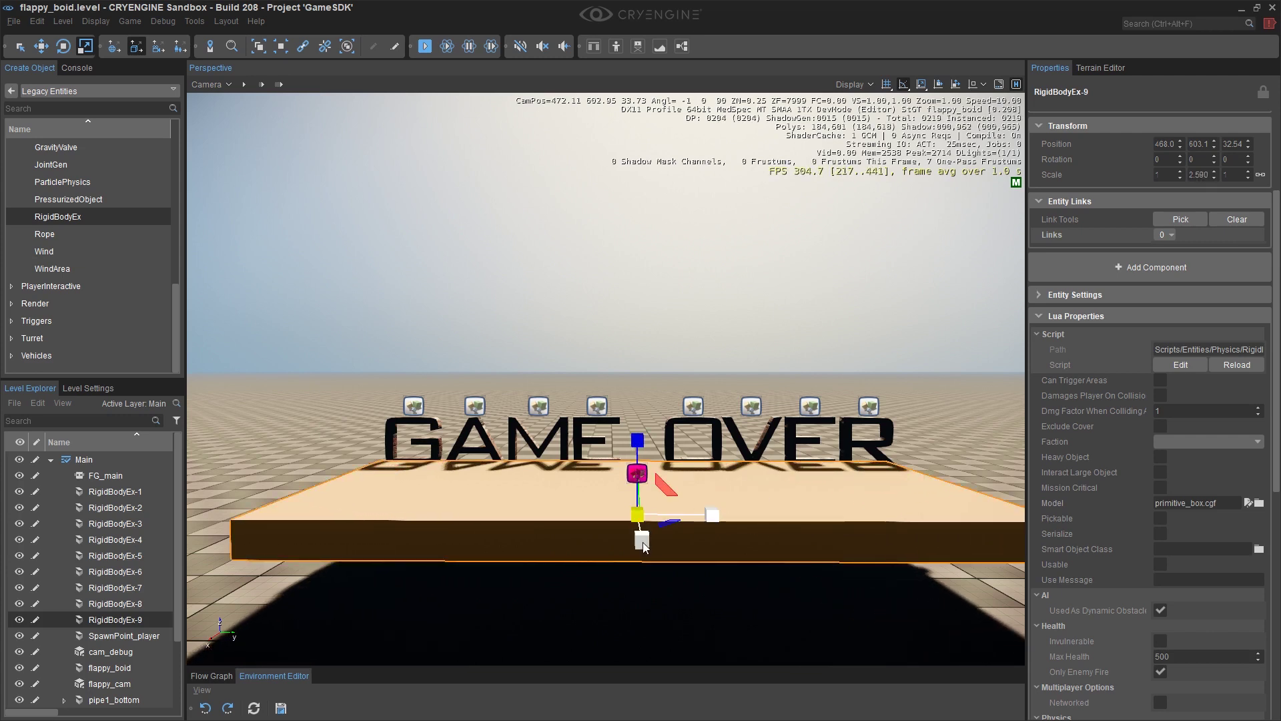
left_click_drag(642, 542, 643, 530)
middle_click_drag(701, 520, 620, 524)
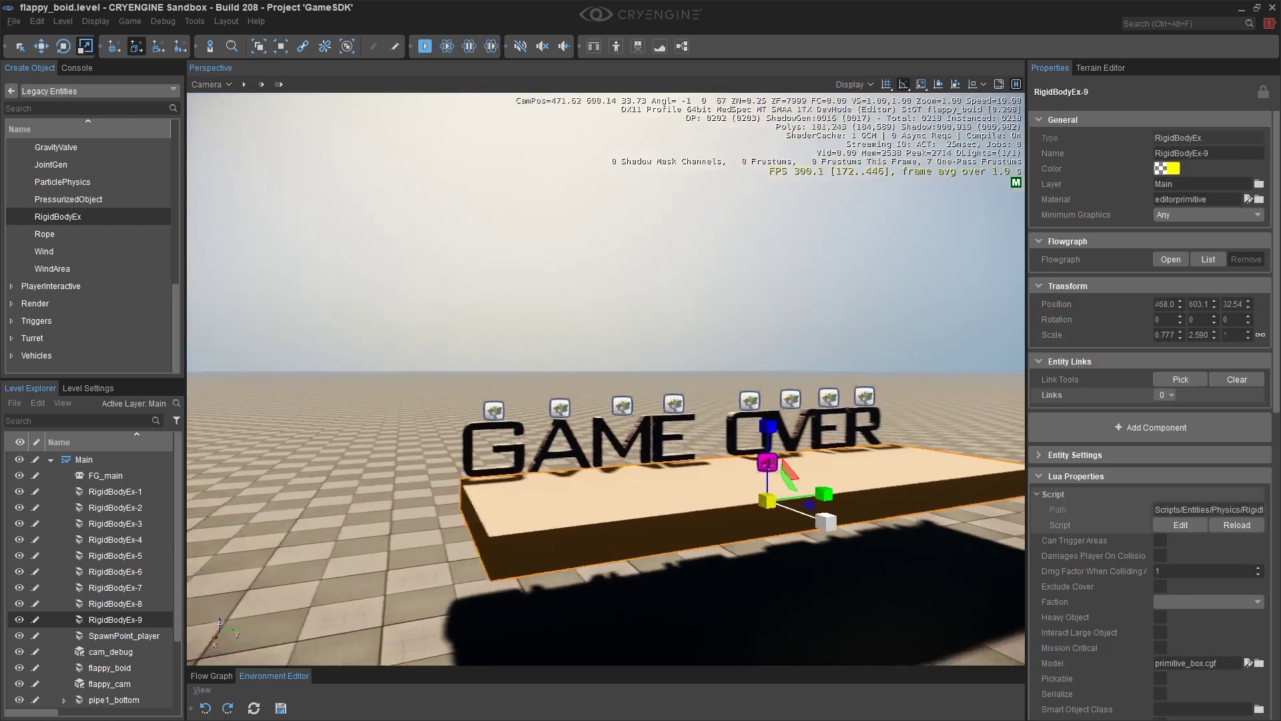
Step: Shift the box sideways under the letters and turn the view toward GAME OVER
key("1")
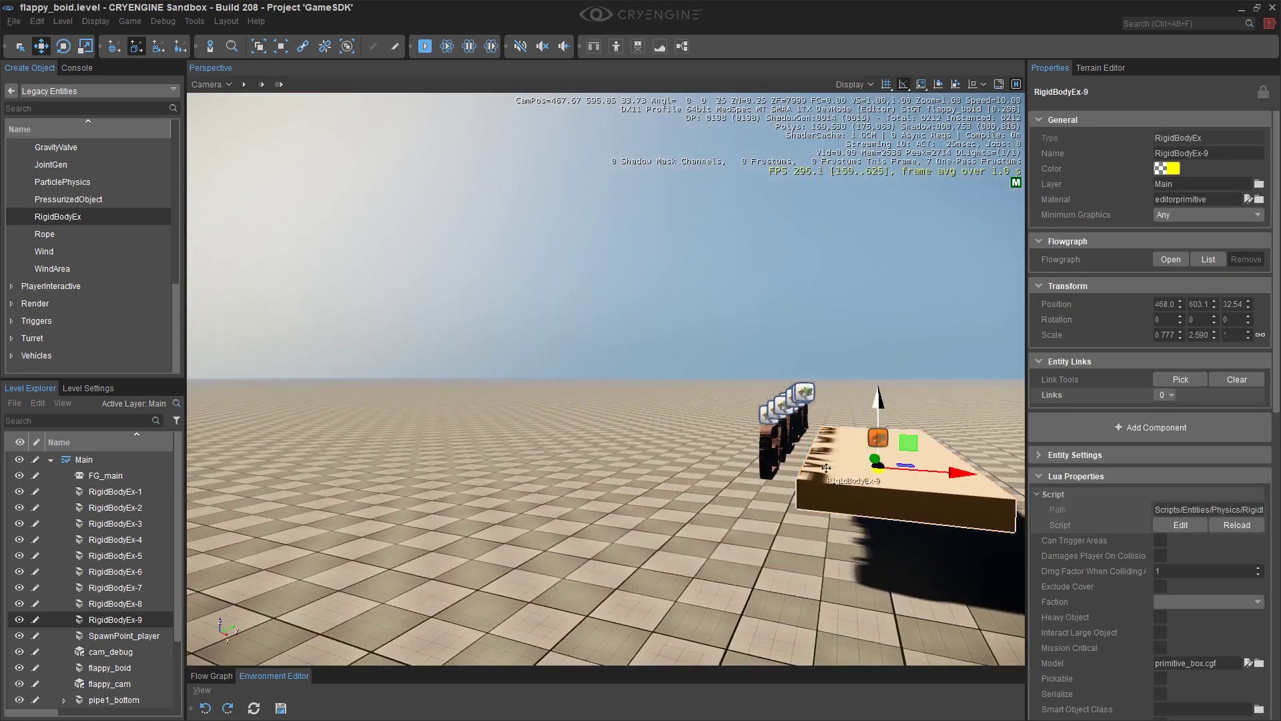
left_click_drag(954, 473, 852, 481)
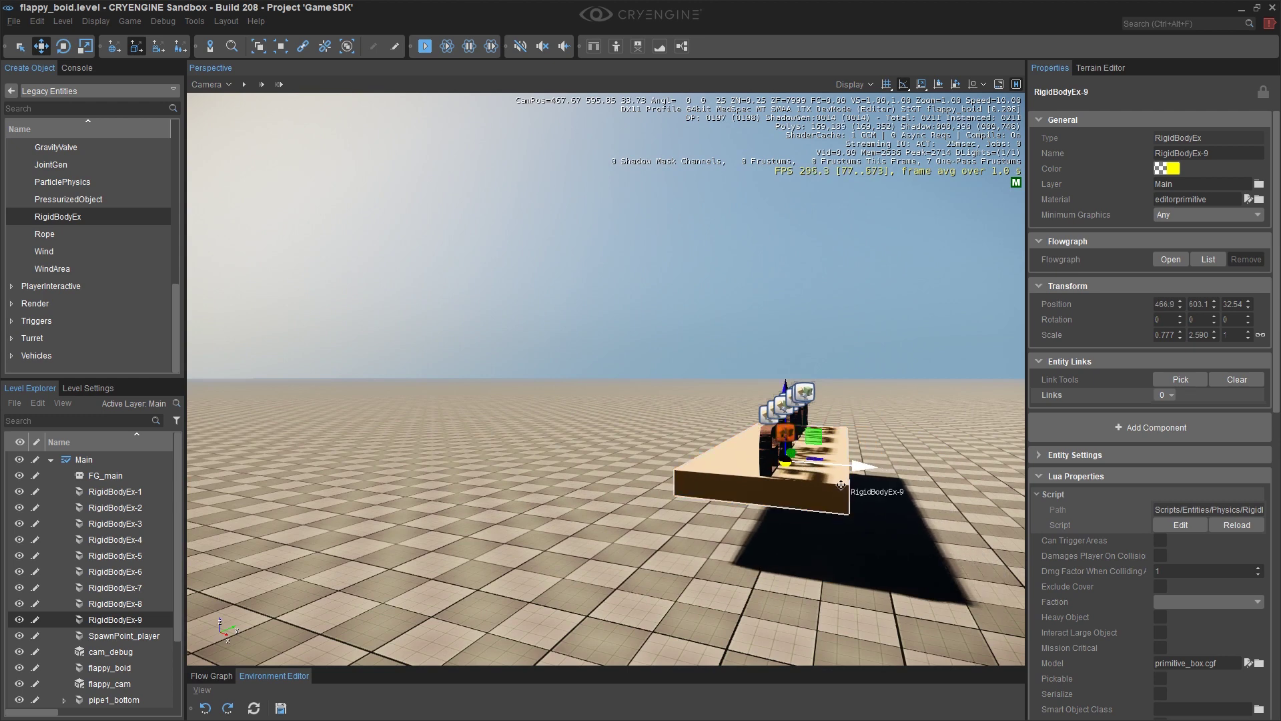
middle_click_drag(850, 483, 602, 501)
middle_click_drag(971, 491, 601, 500)
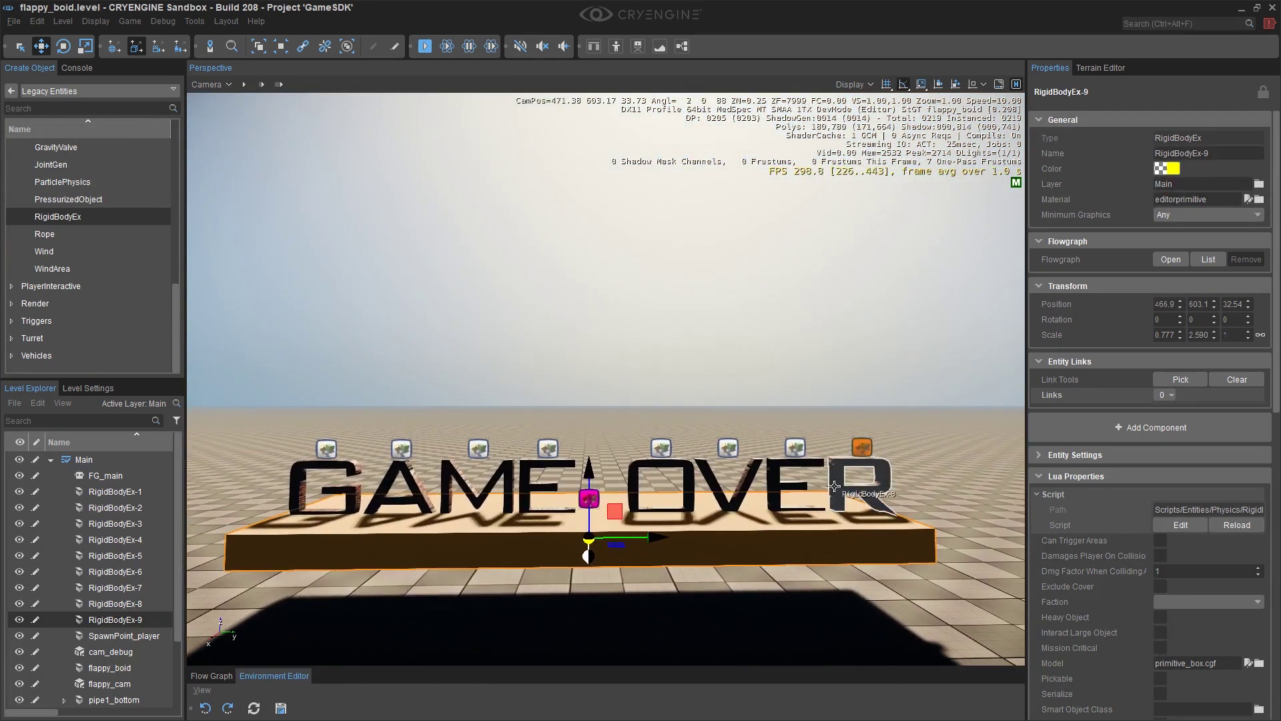
scroll(834, 487, "up", 5)
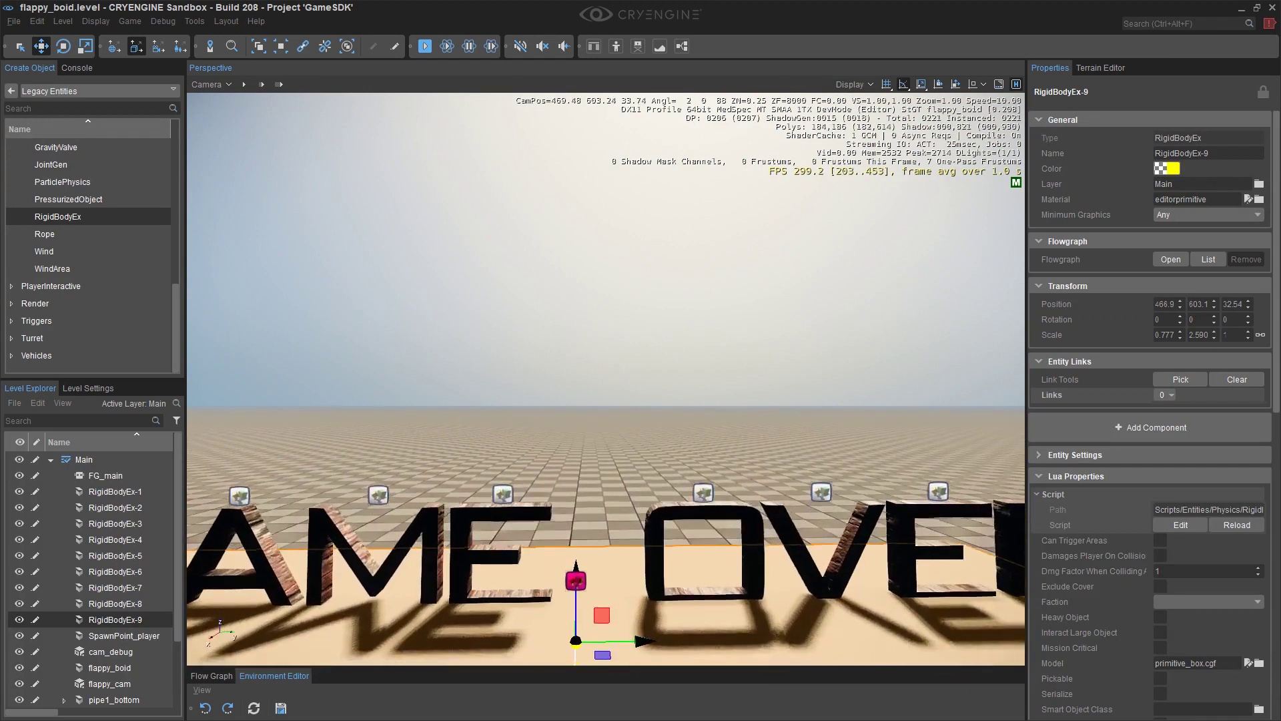
scroll(718, 447, "down", 5)
Step: Set the plank's Position Z to 32.5
left_click(718, 446)
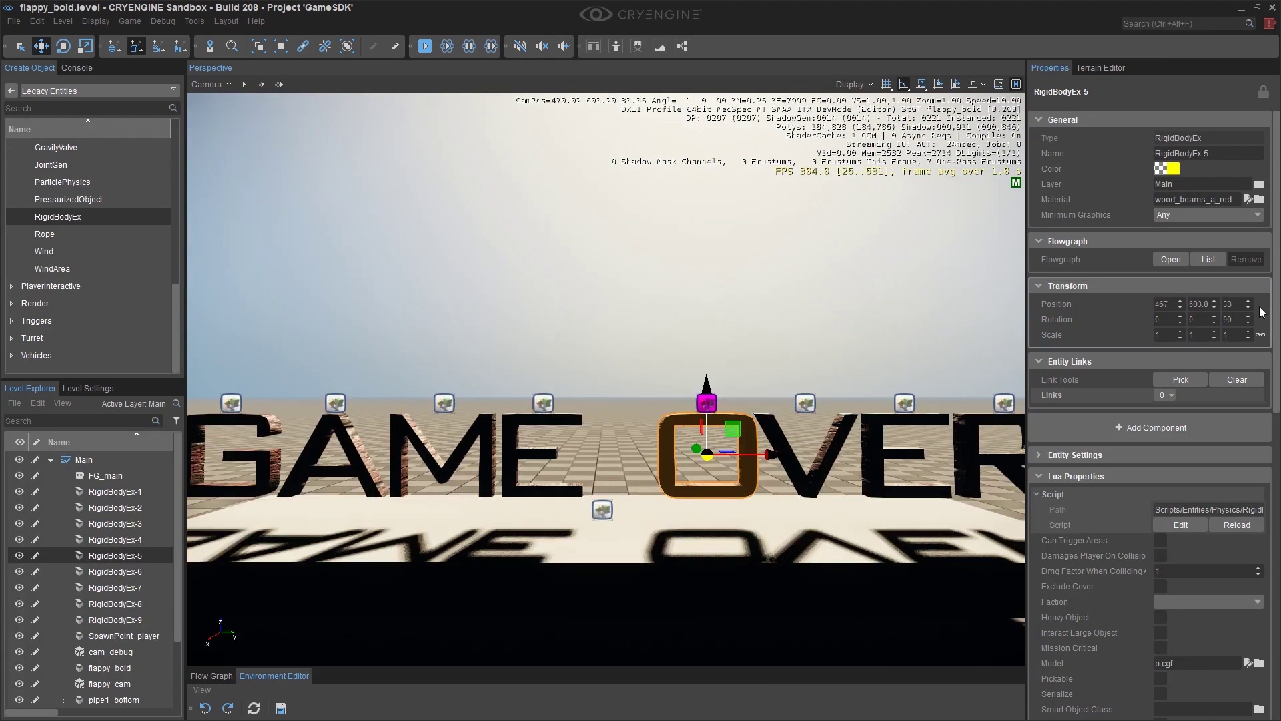
left_click(602, 510)
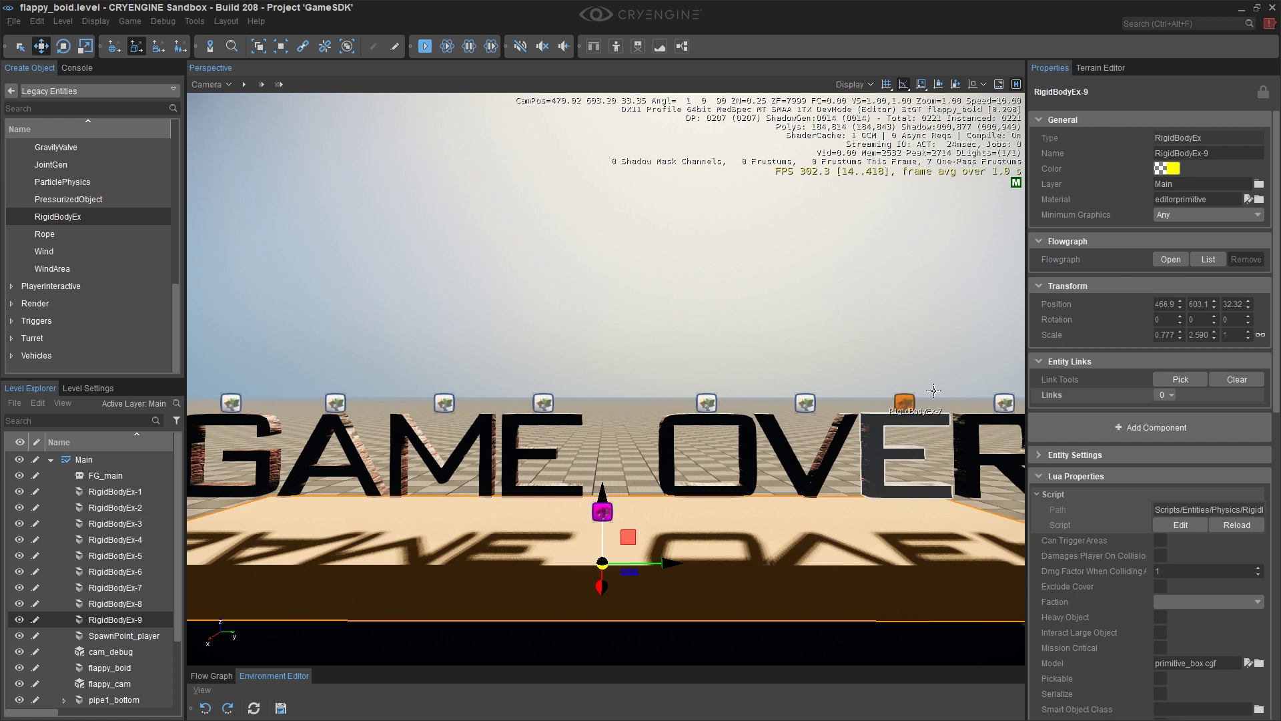
left_click(1234, 305)
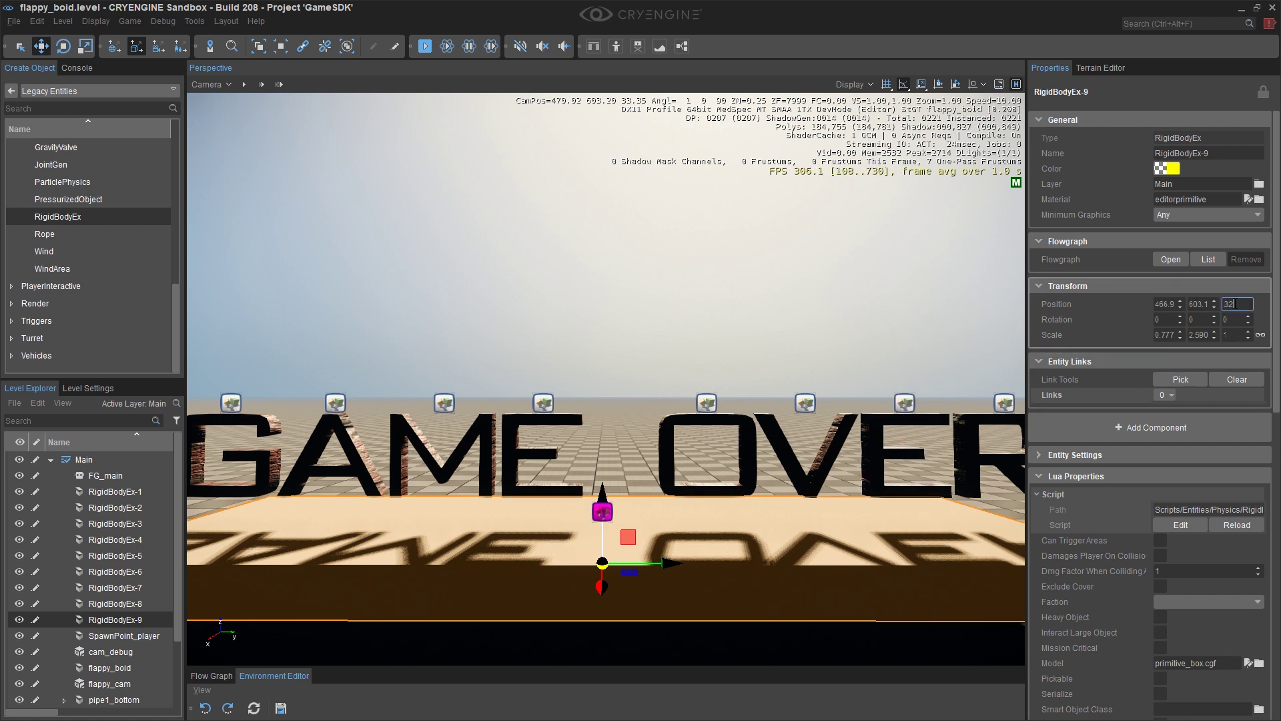
type(".5")
key("Return")
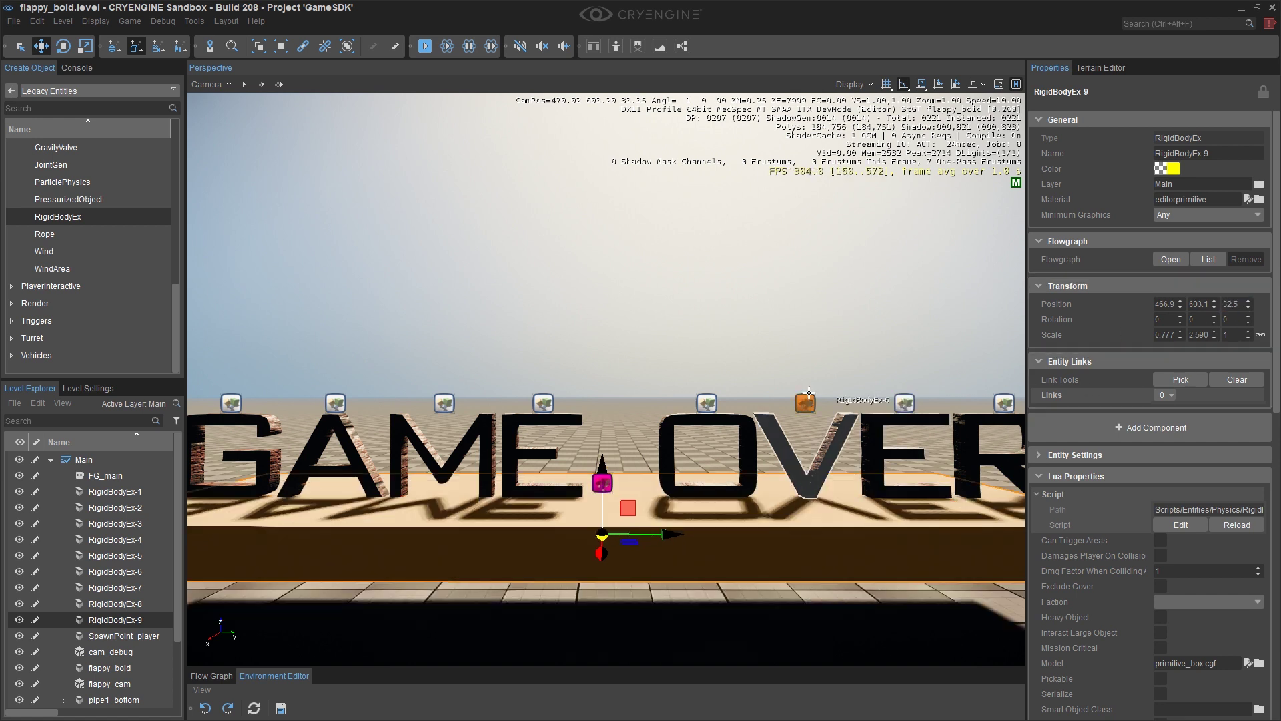
Step: Widen the plank along the green axis to span all the GAME OVER letters
left_click(705, 456)
scroll(643, 506, "down", 4)
scroll(643, 505, "down", 3)
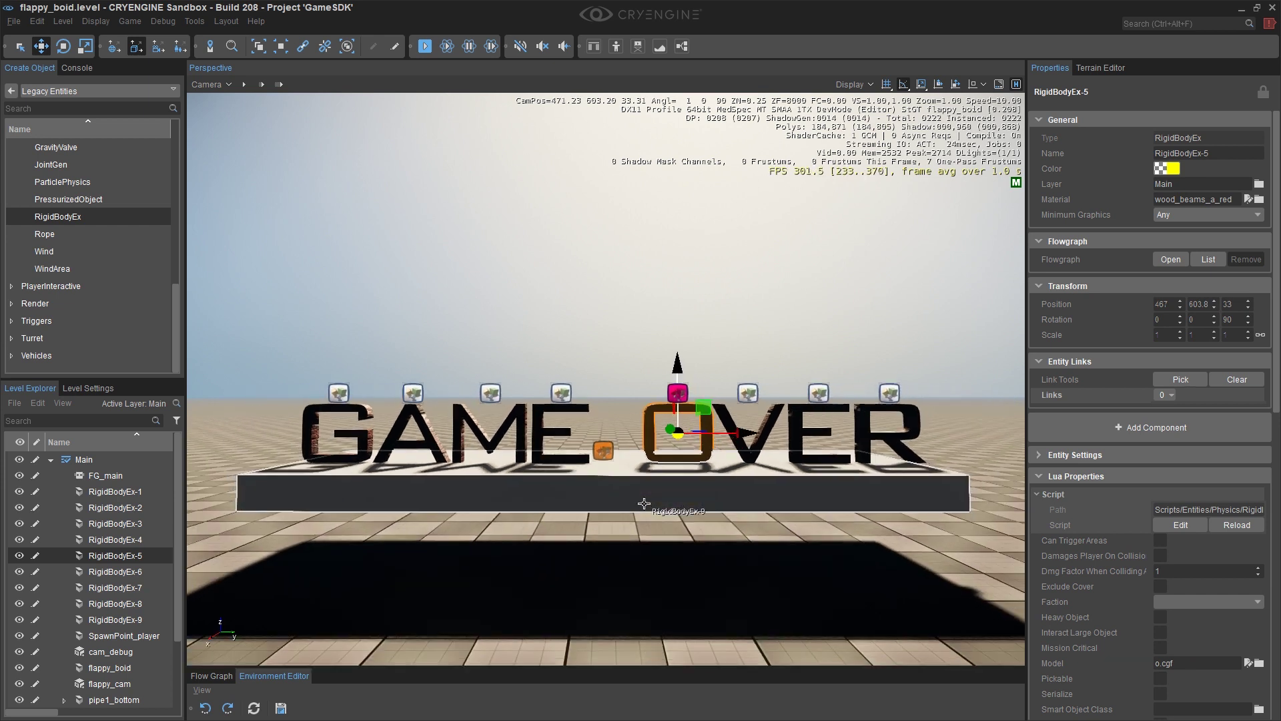
left_click(669, 492)
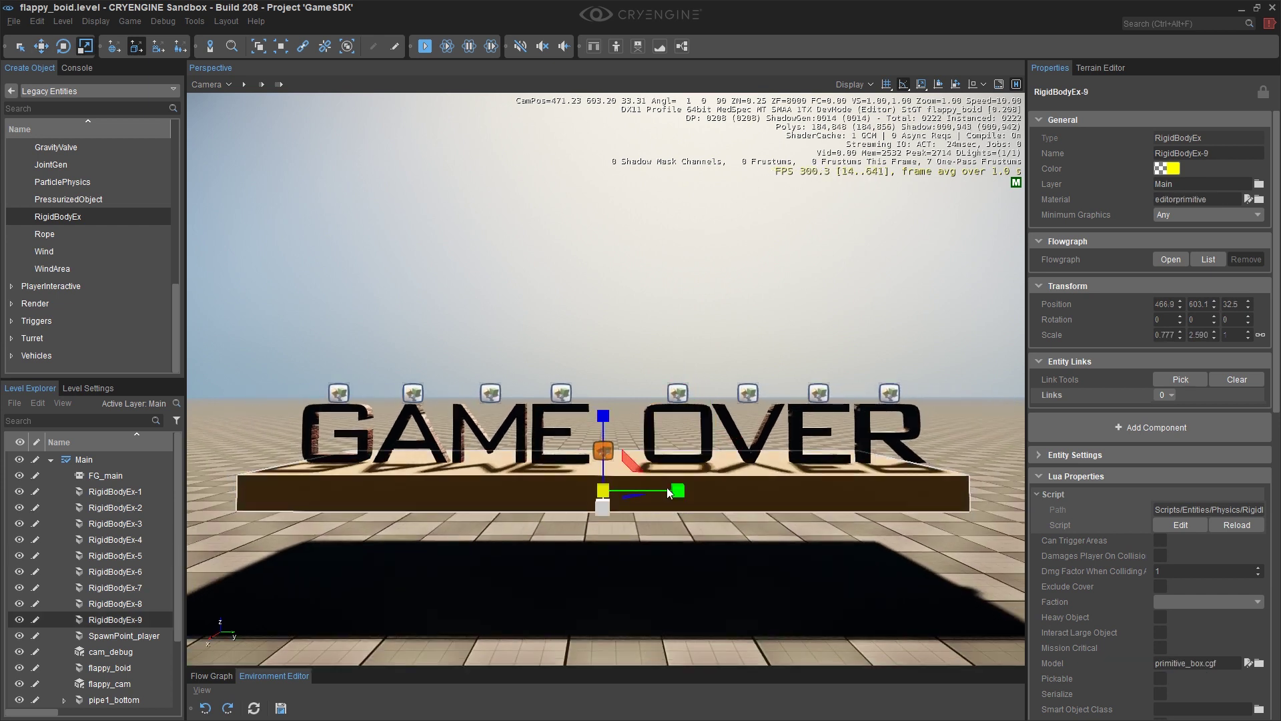
left_click_drag(678, 491, 690, 495)
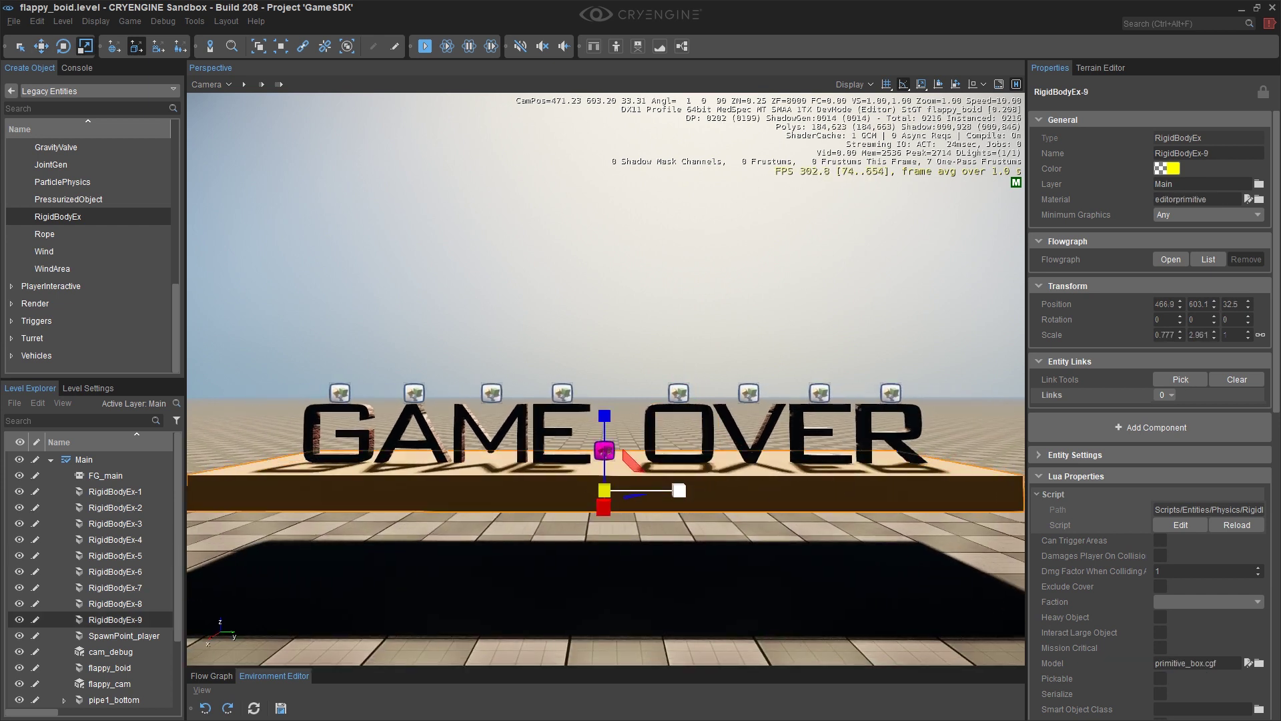
right_click_drag(601, 400, 520, 381)
right_click_drag(601, 451, 561, 431)
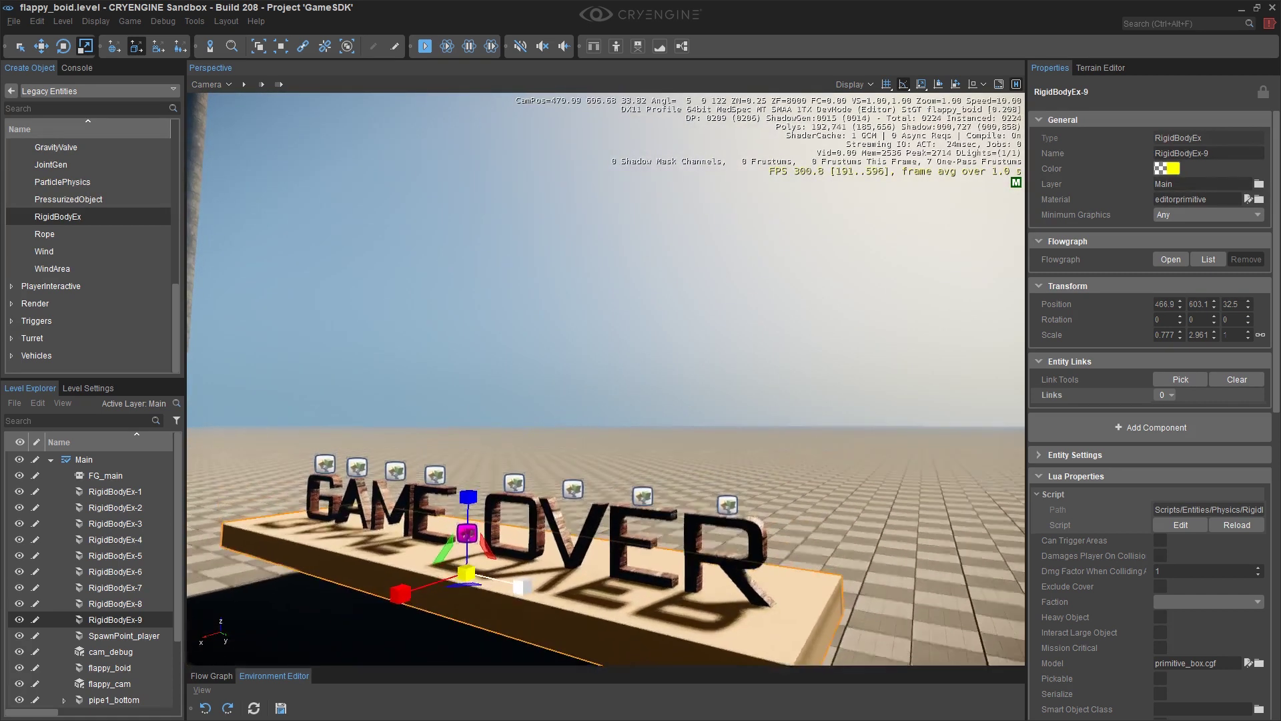
key("1")
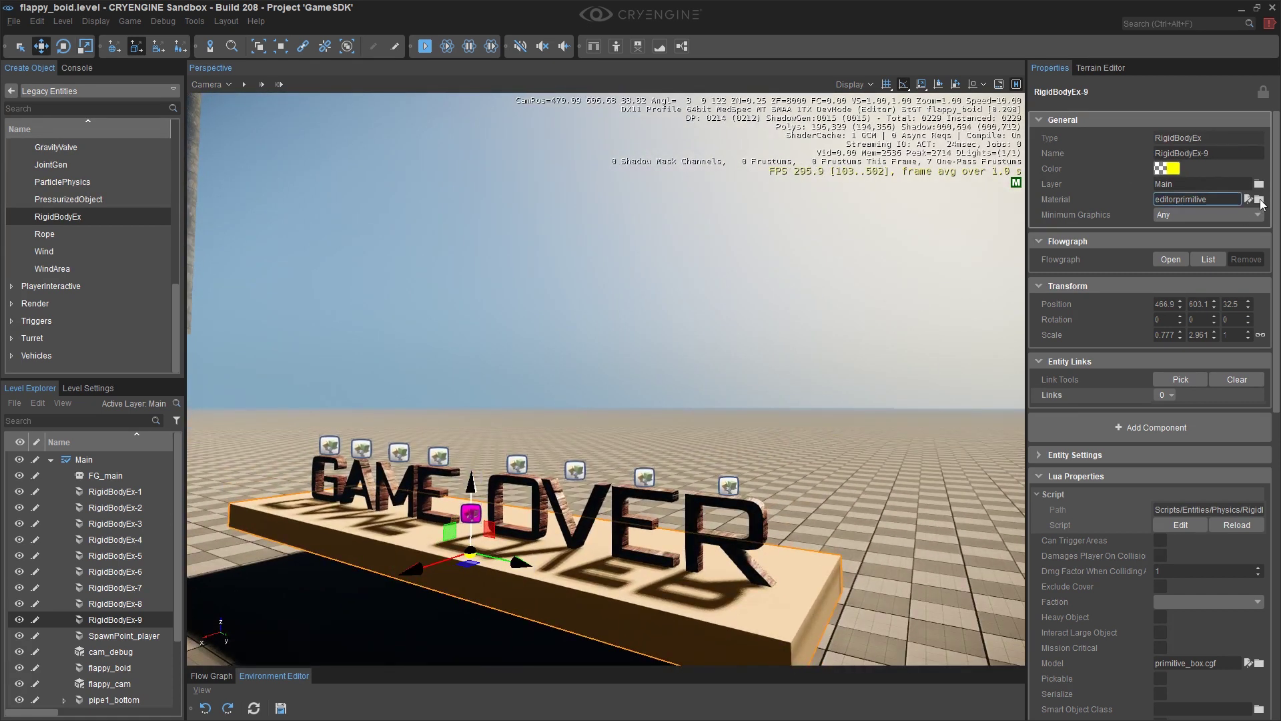
Step: Apply wood_beams_a from materials/generic/wood to the RigidBodyEx-9 plank
left_click(1259, 199)
left_click(102, 286)
scroll(165, 289, "down", 4)
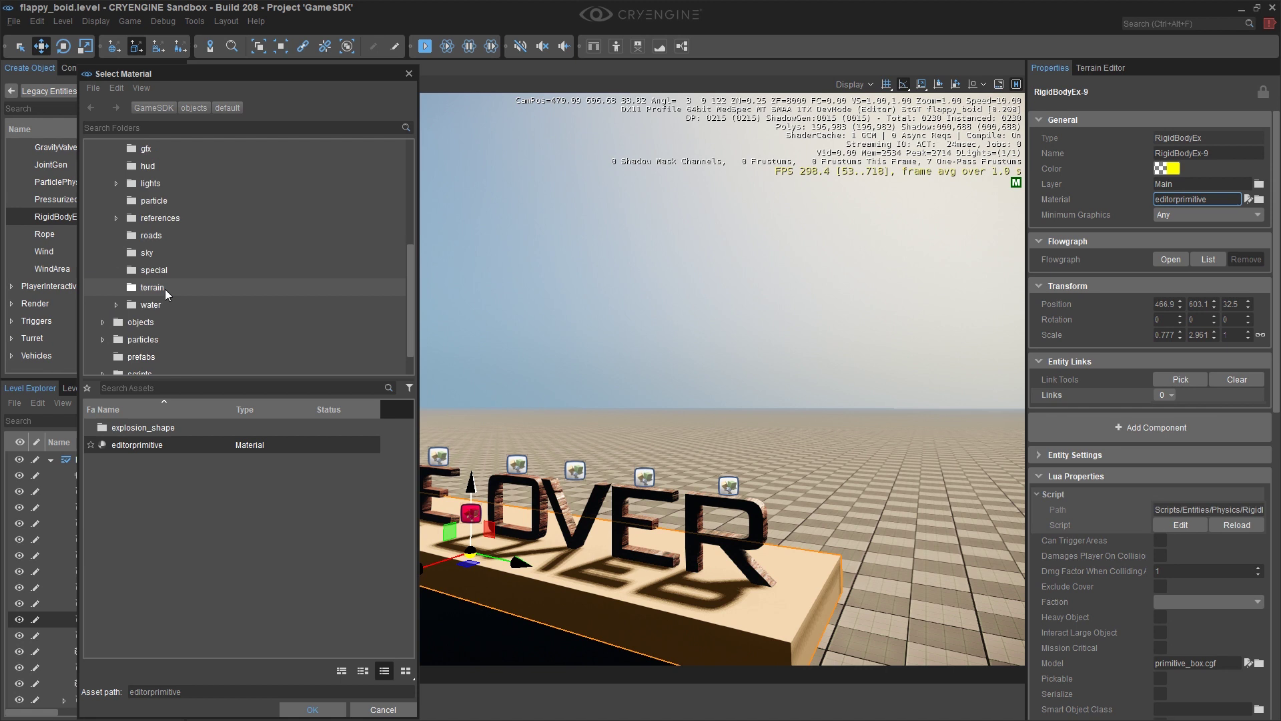
scroll(143, 257, "up", 3)
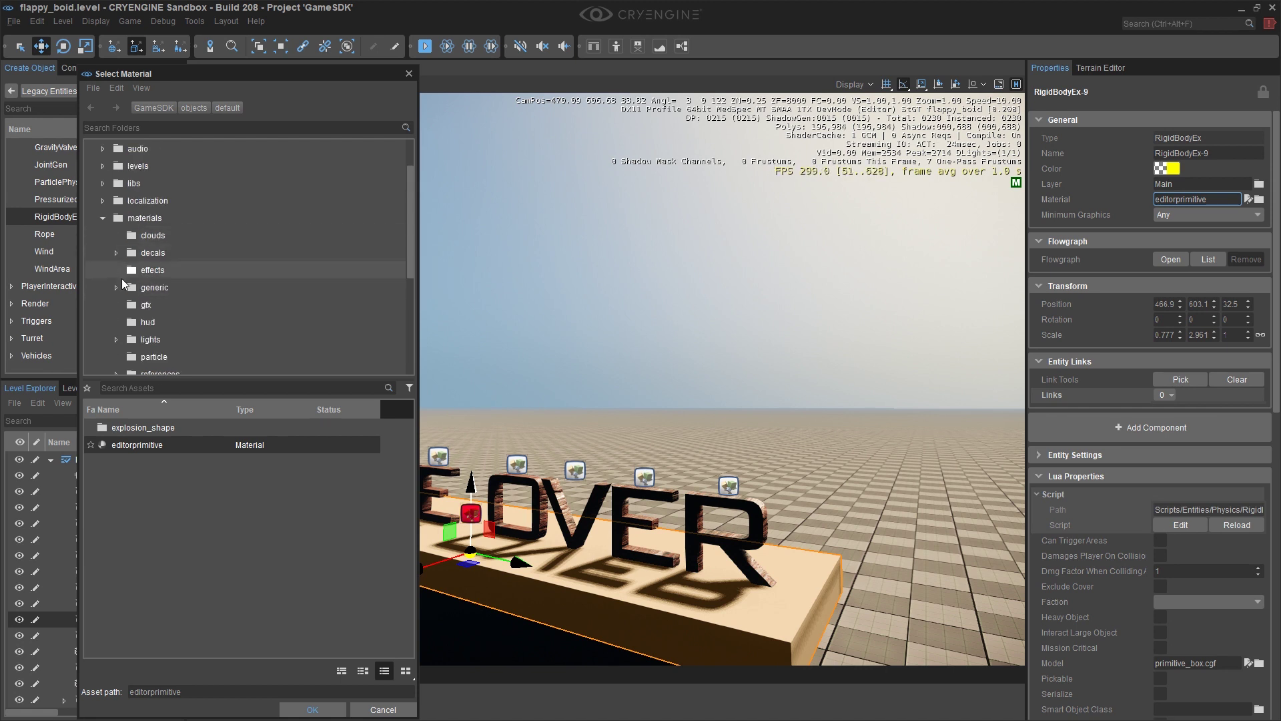
left_click(117, 287)
scroll(161, 285, "down", 3)
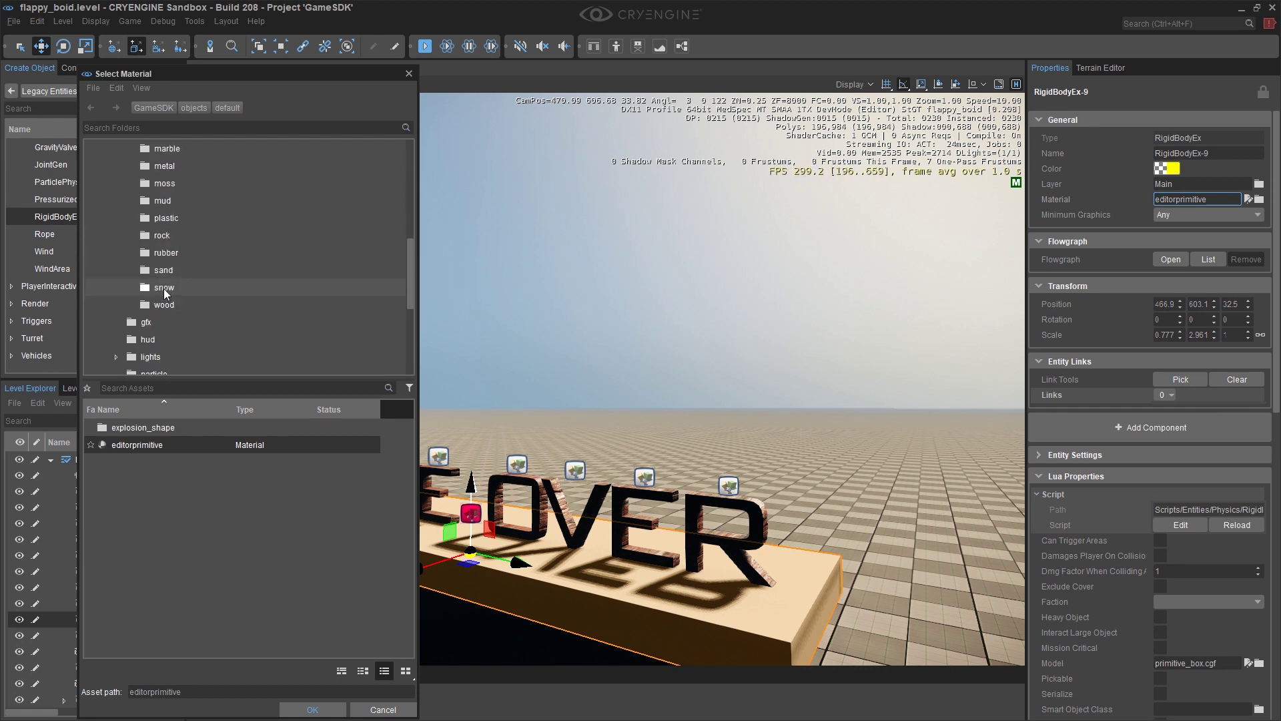
left_click(166, 305)
left_click(164, 498)
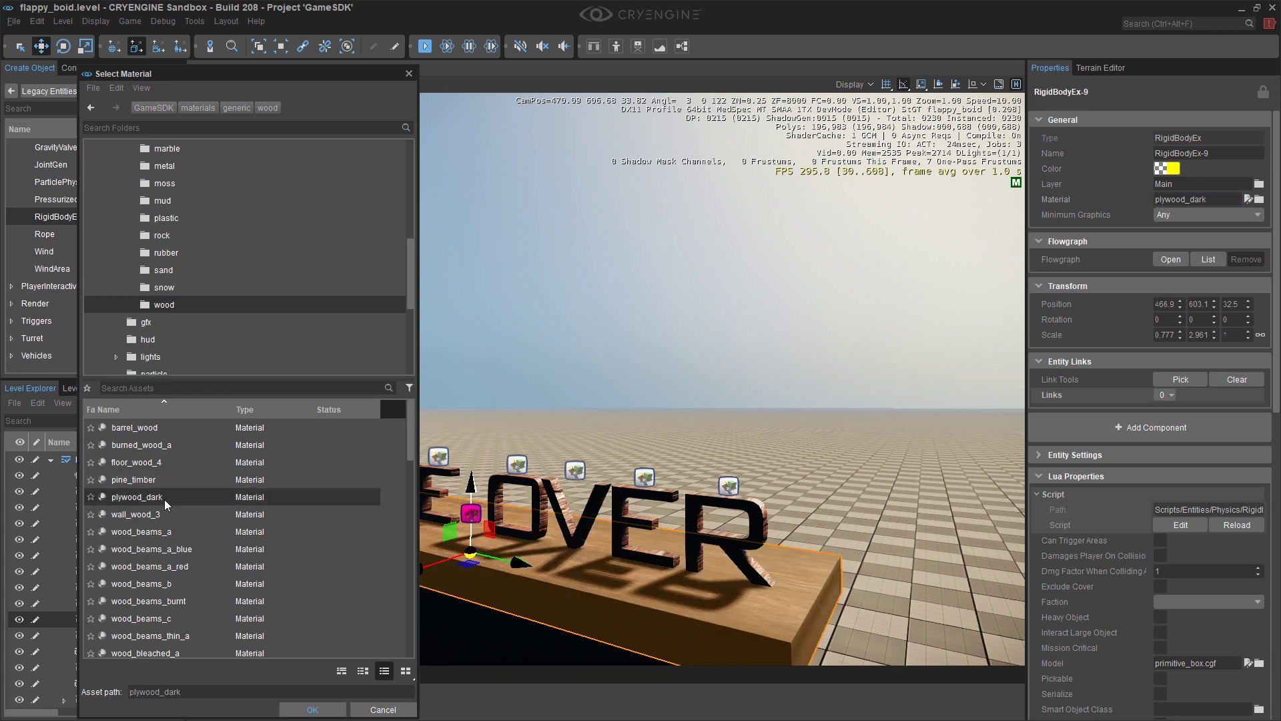
left_click(162, 531)
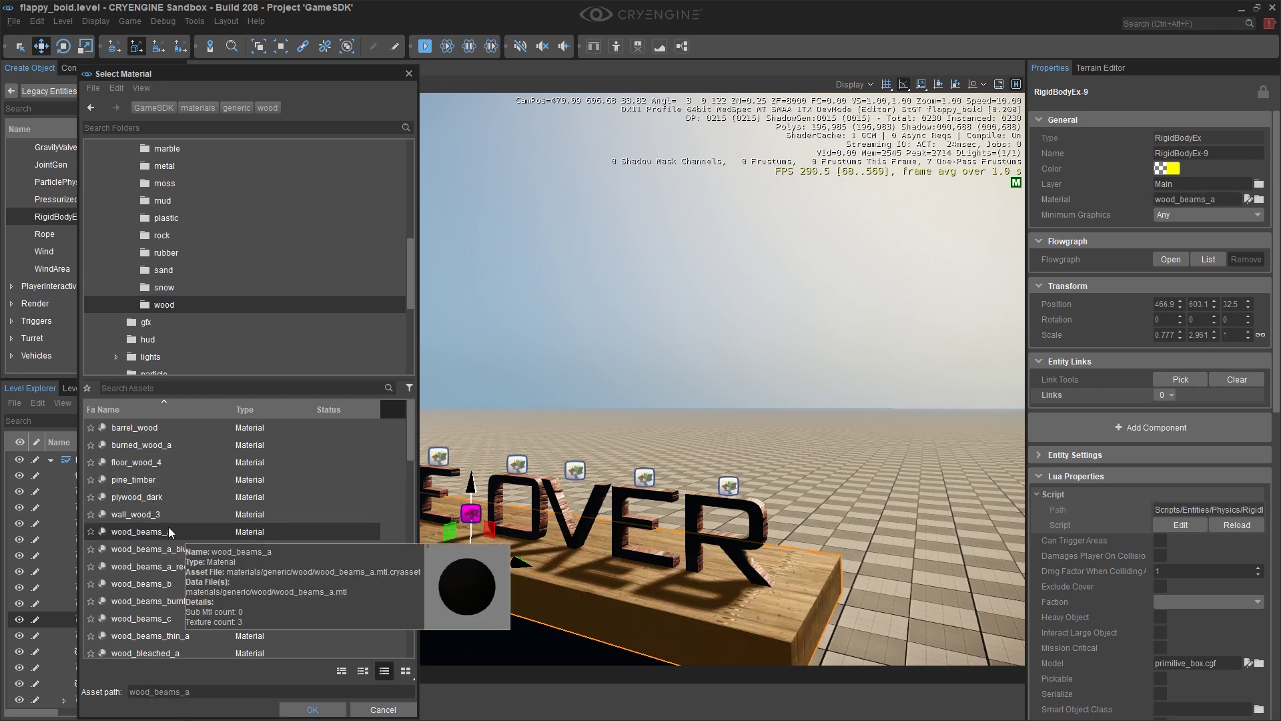
double_click(168, 526)
right_click_drag(420, 534, 442, 530)
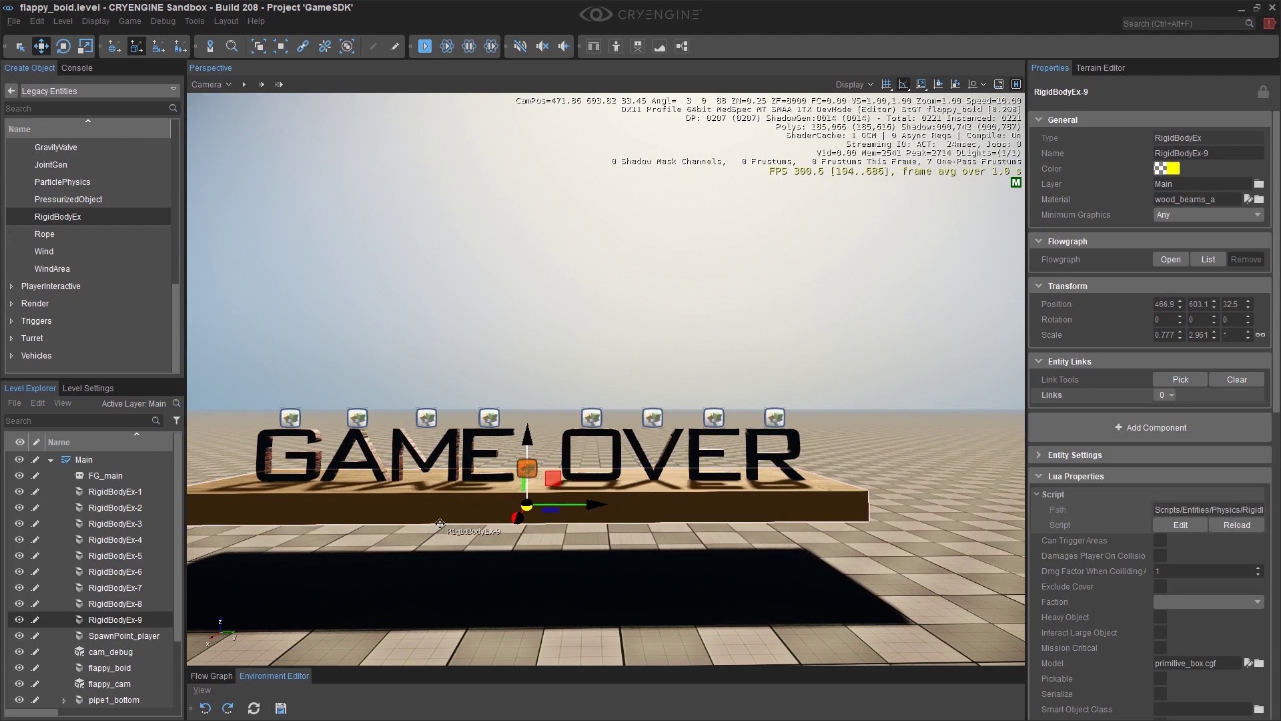
scroll(442, 529, "down", 3)
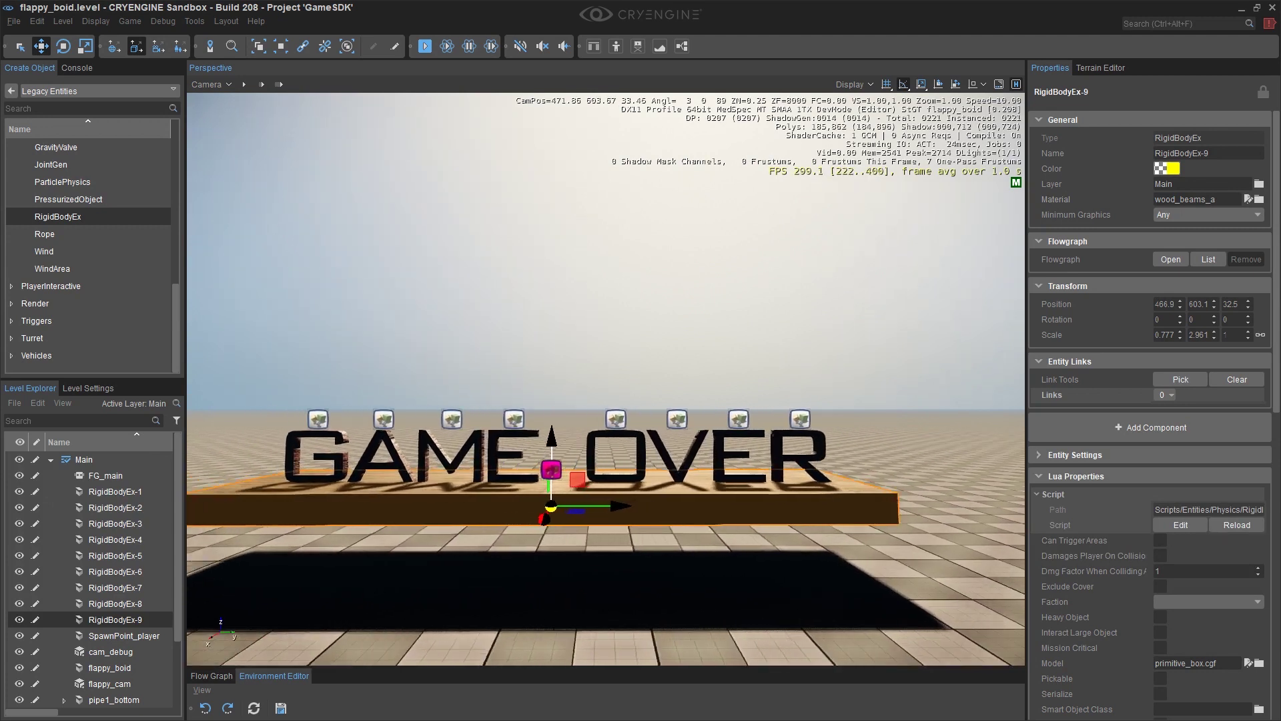
left_click(445, 385)
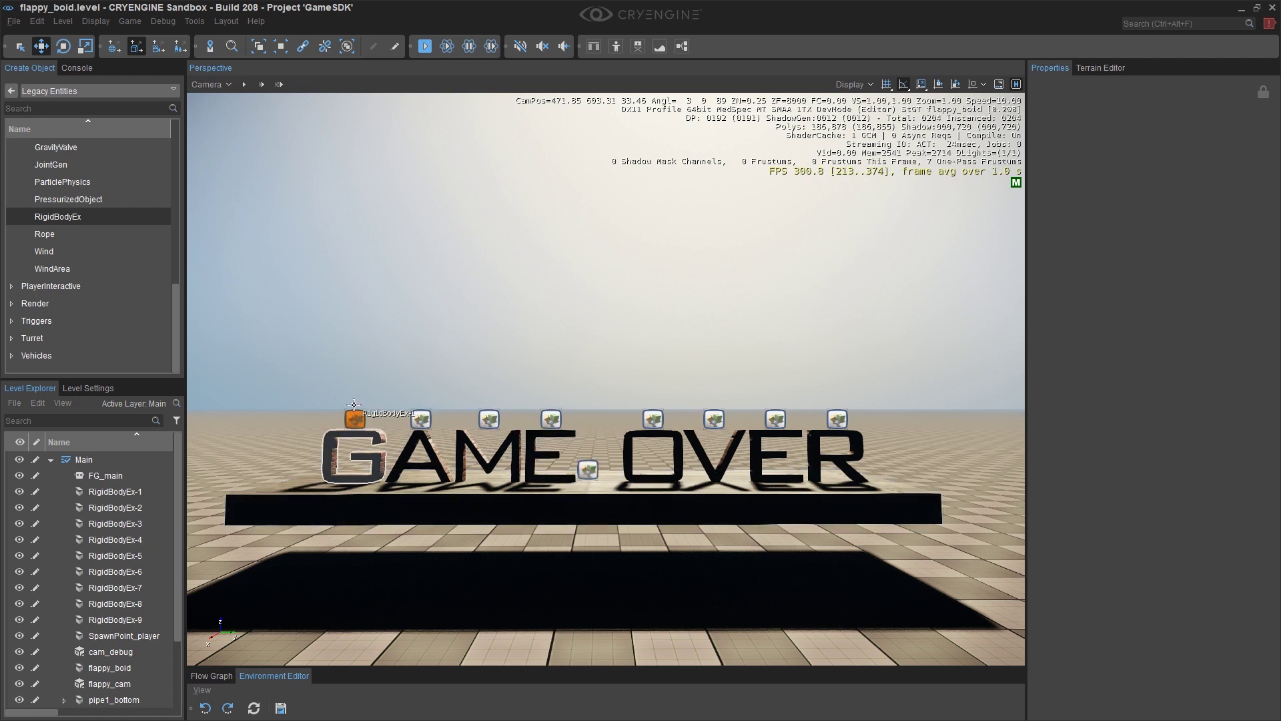
mouse_move(312, 387)
left_mouse_down()
mouse_move(793, 539)
mouse_move(881, 538)
left_mouse_up()
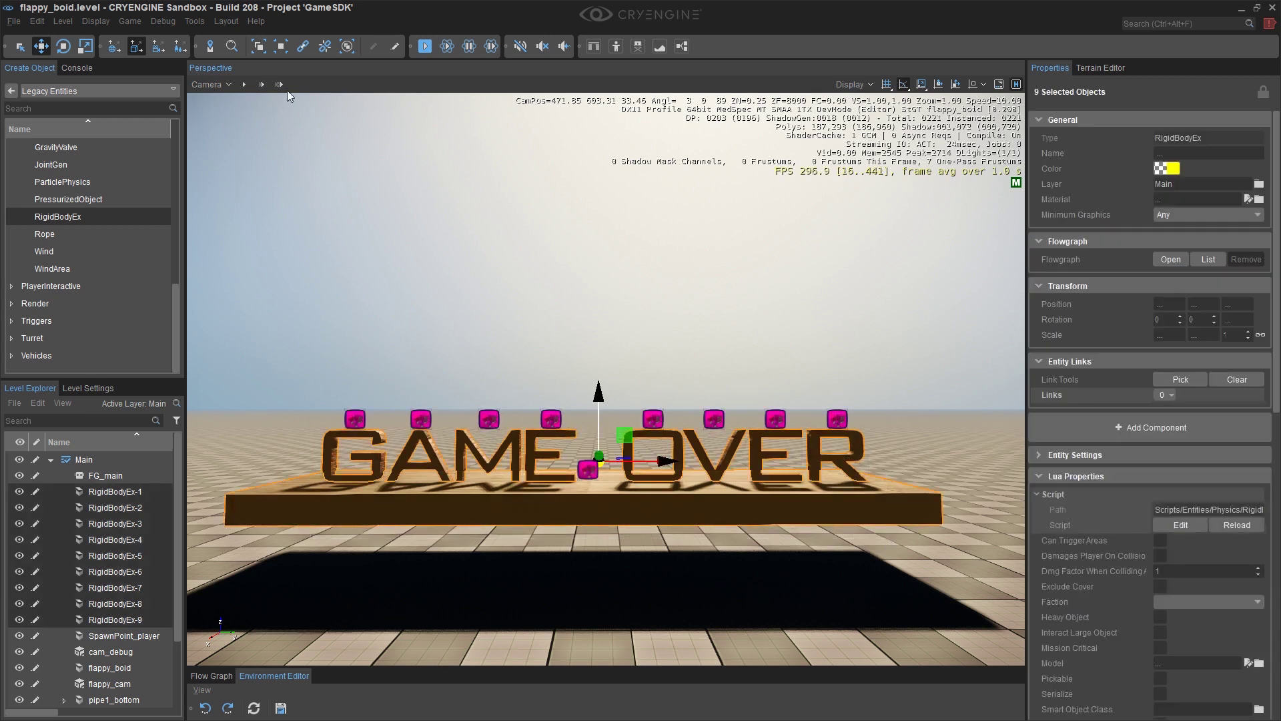
left_click(63, 21)
mouse_move(80, 83)
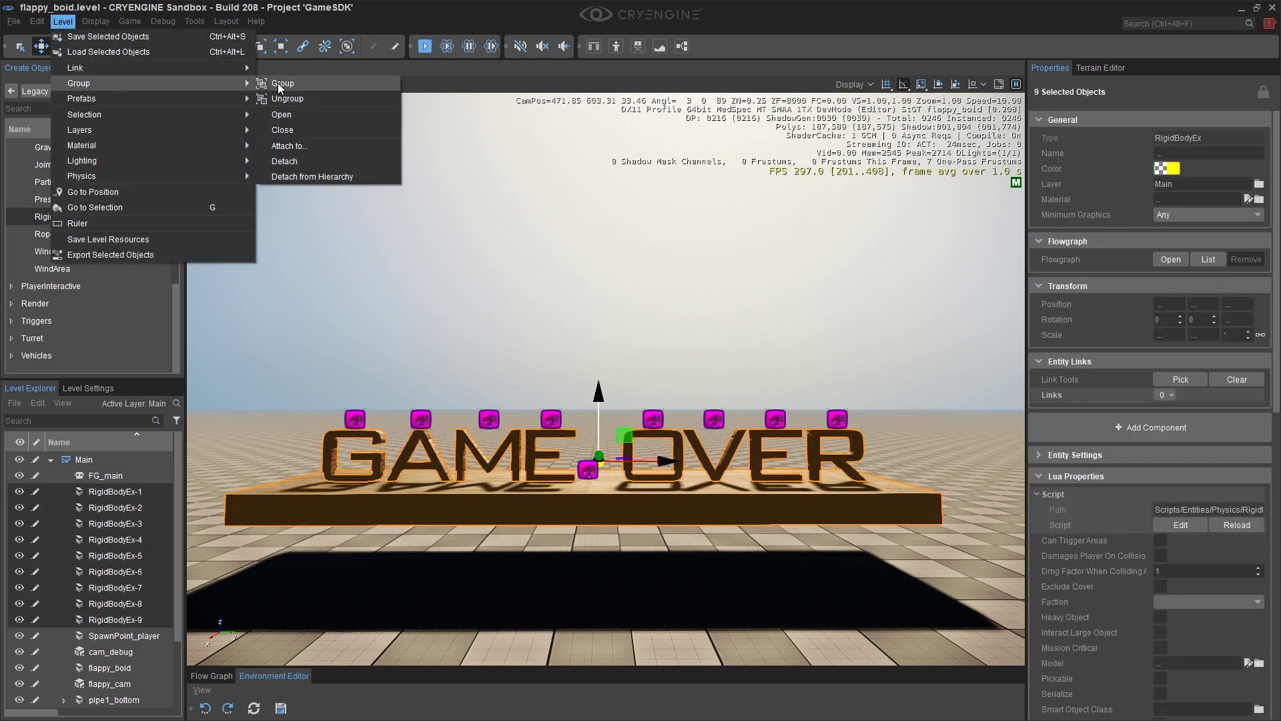
left_click(281, 84)
left_click(455, 291)
left_click(505, 466)
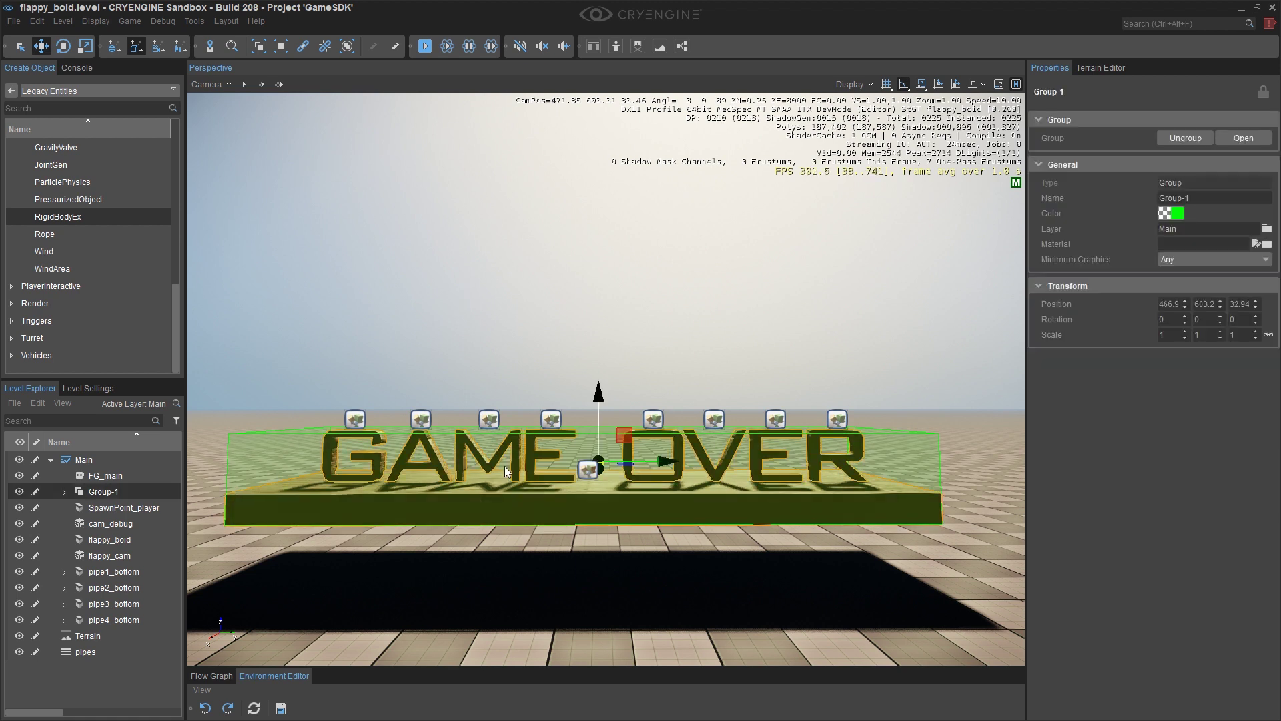
left_click_drag(598, 395, 597, 340)
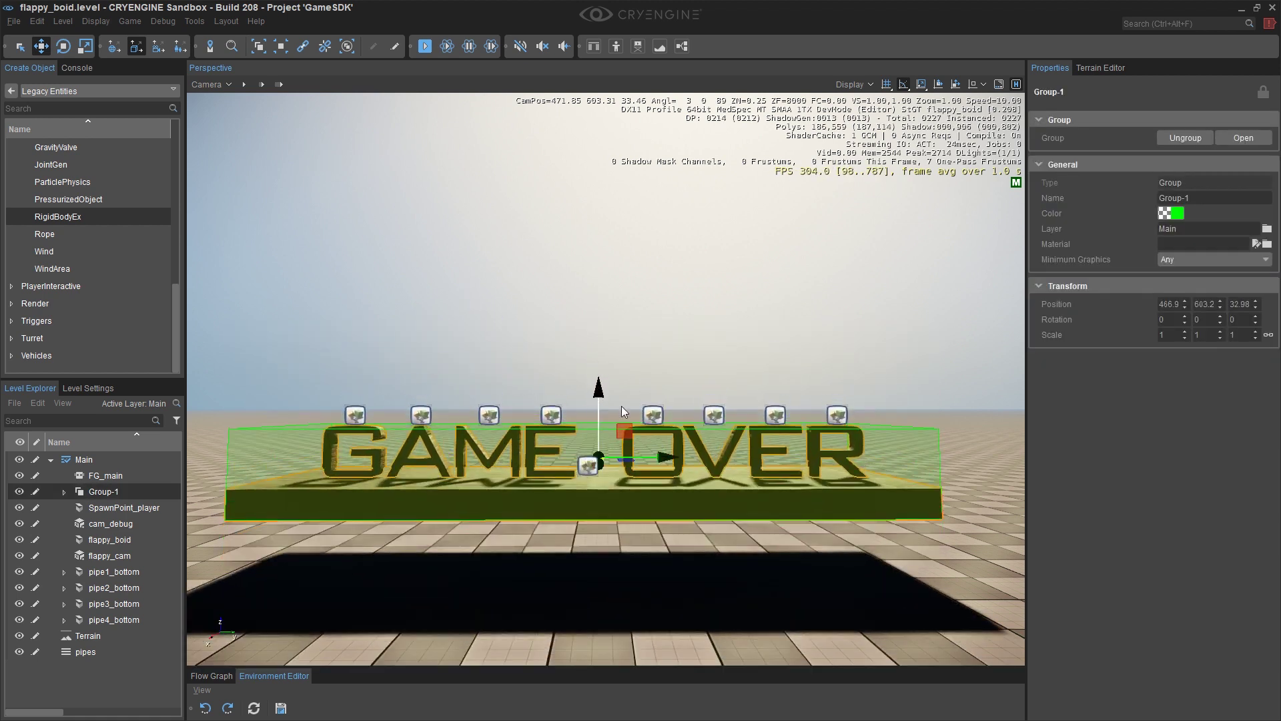
key("ctrl+z")
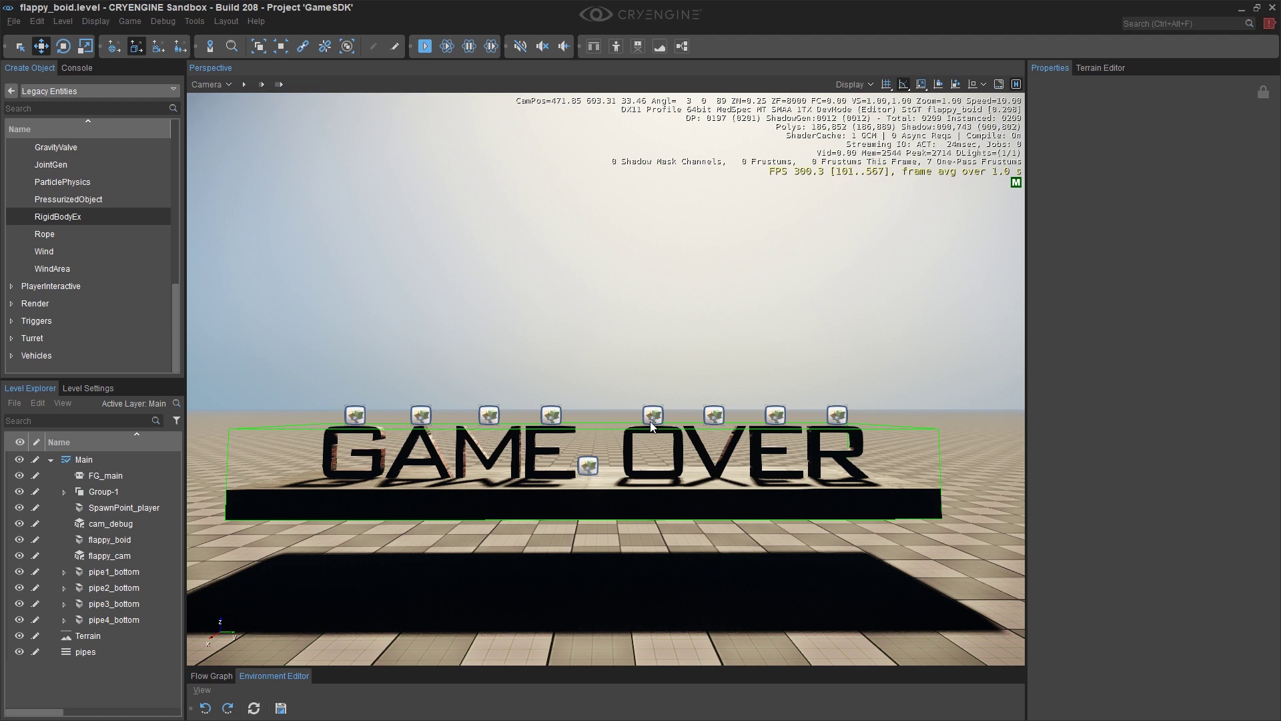
left_click(589, 465)
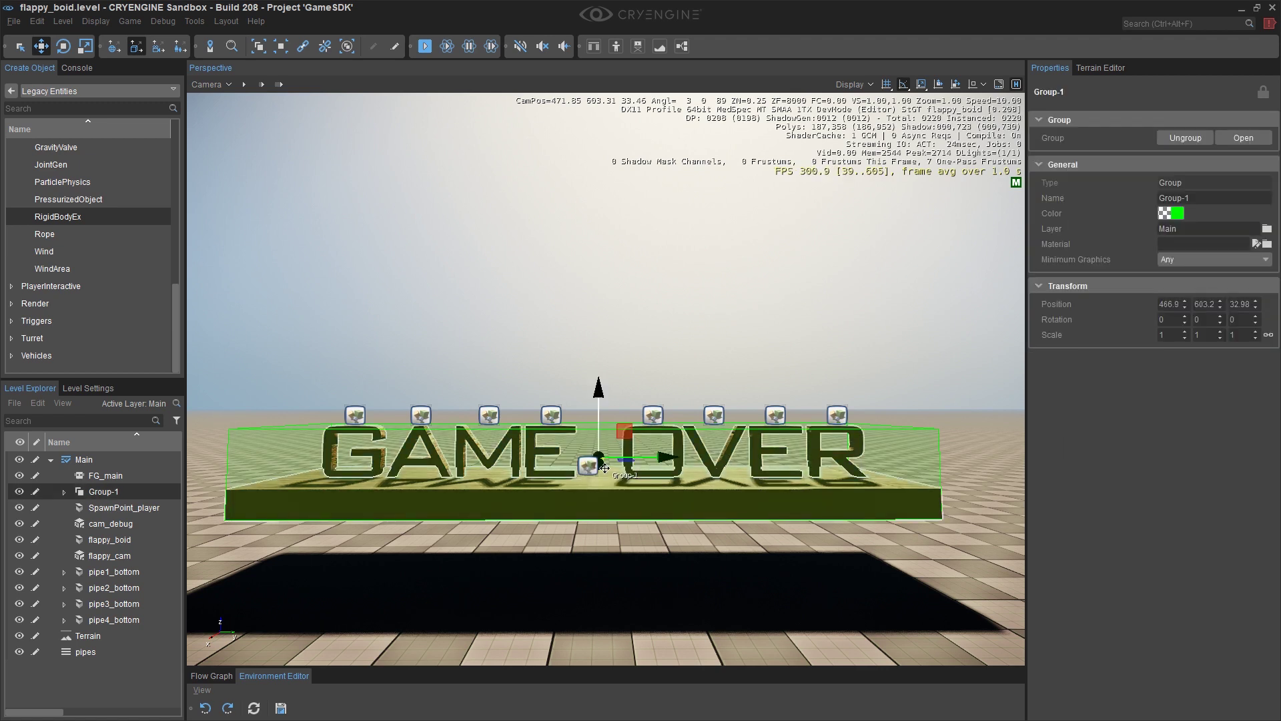
key("Escape")
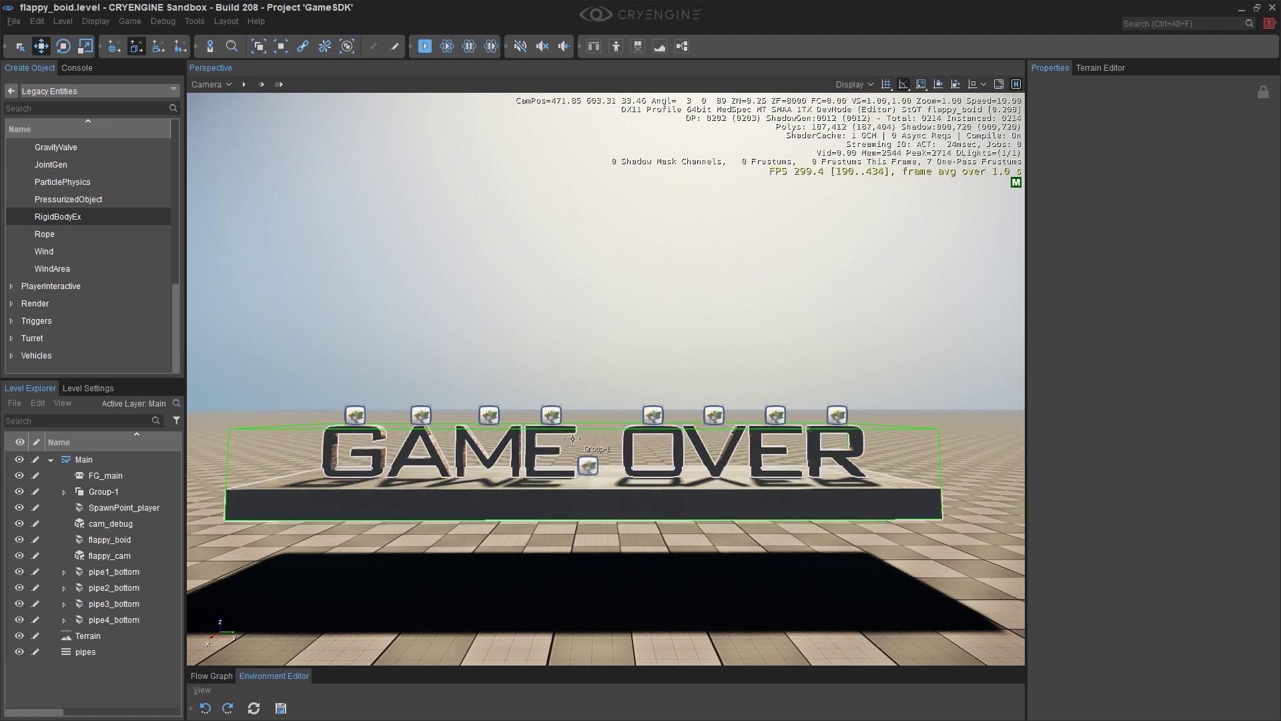
left_click(590, 465)
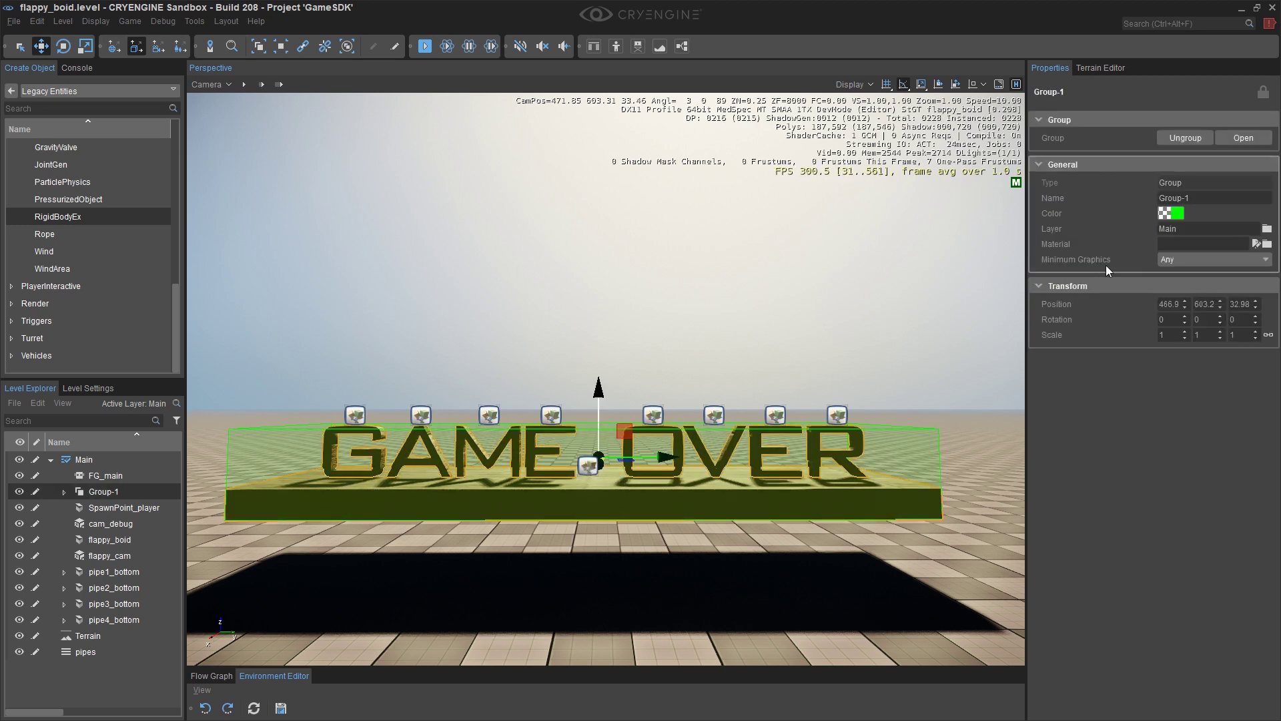
left_click(611, 405)
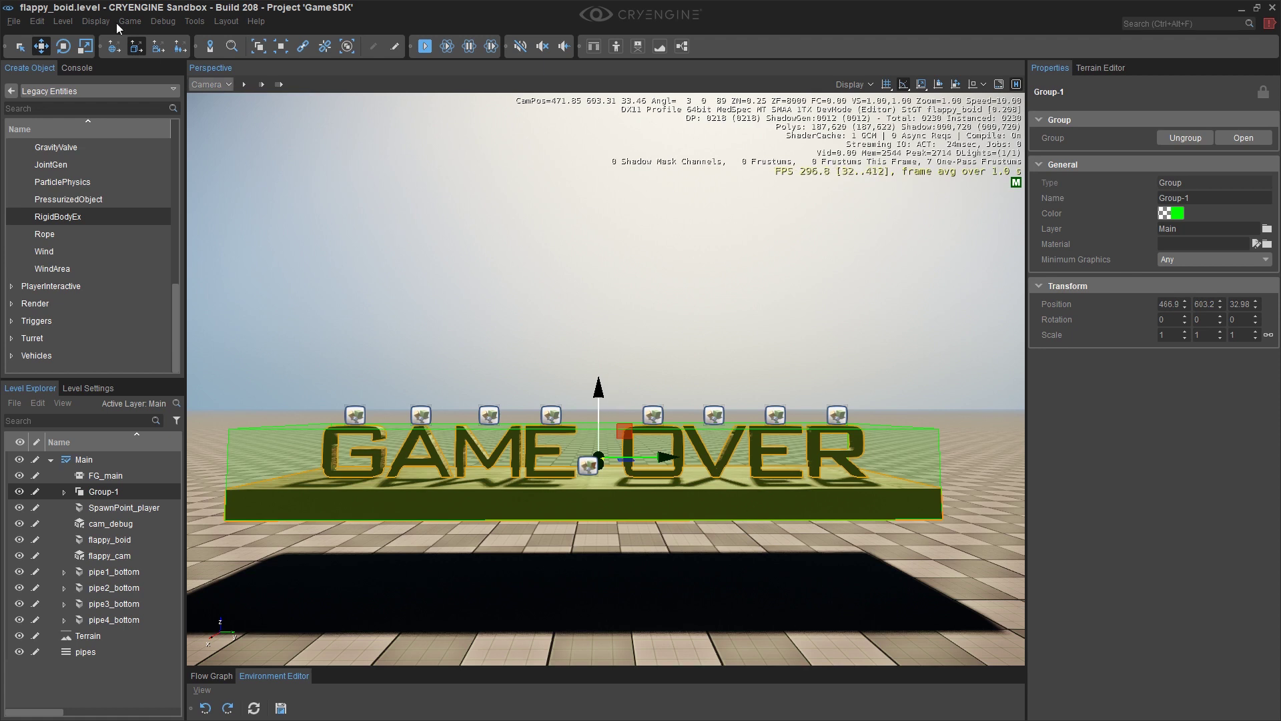
Step: Open Group-1 and raise the letter M slightly along Z
left_click(63, 20)
mouse_move(78, 83)
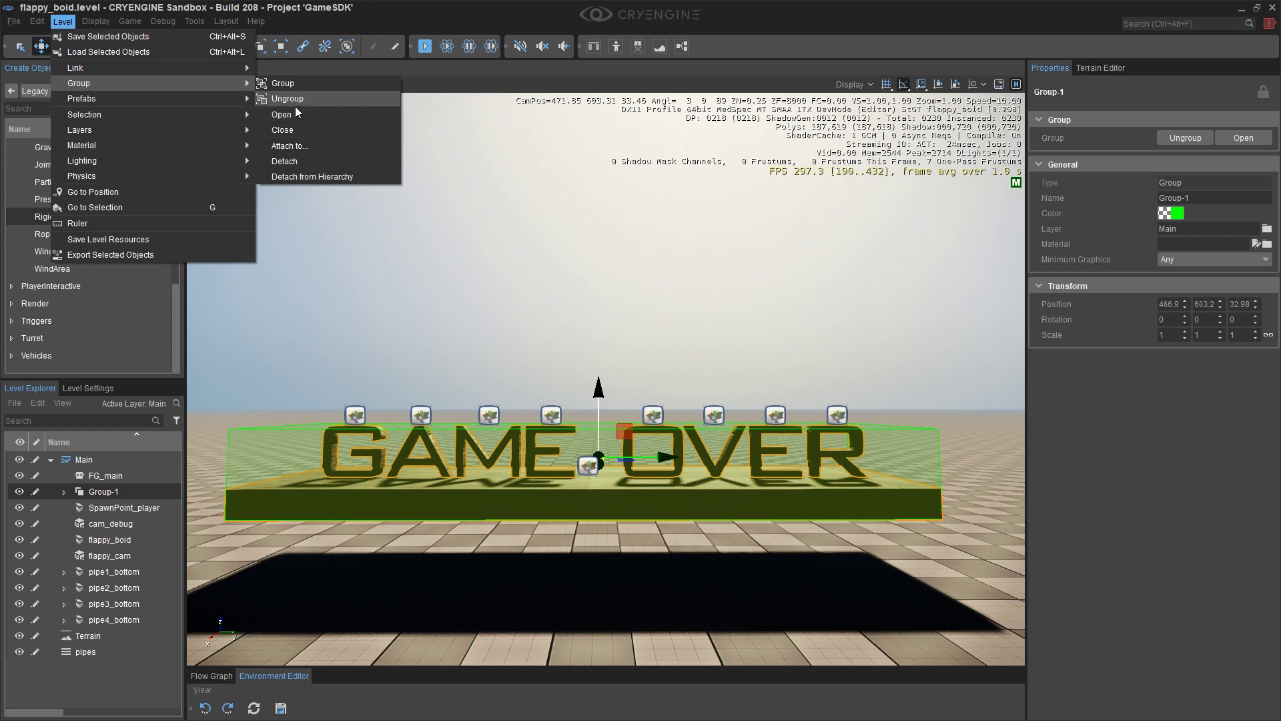
left_click(294, 113)
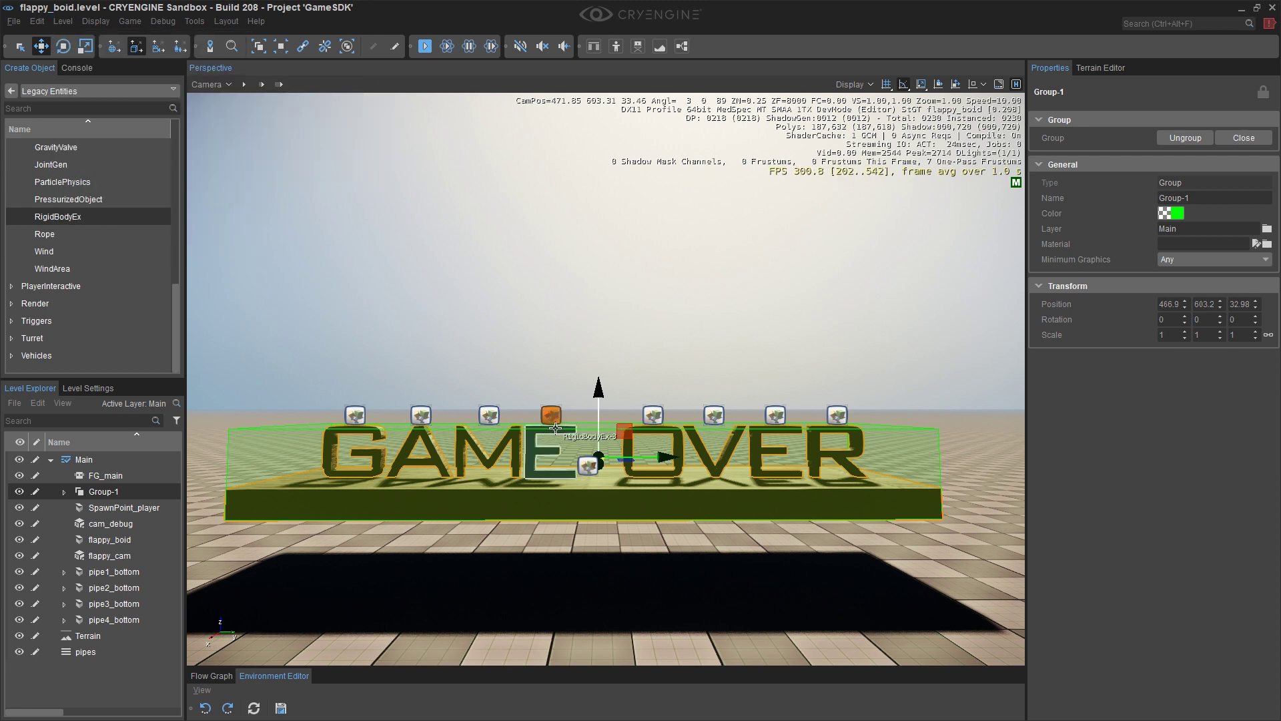
key("Escape")
right_click_drag(502, 413, 527, 450)
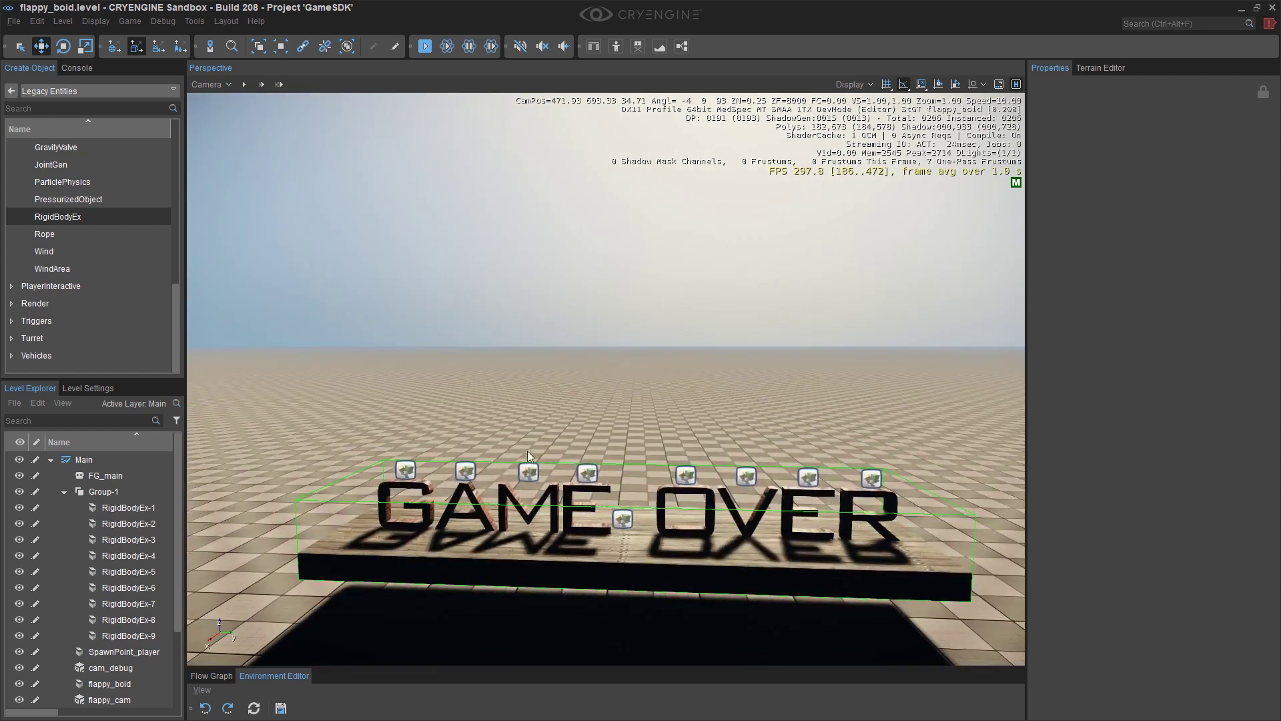
left_click(528, 451)
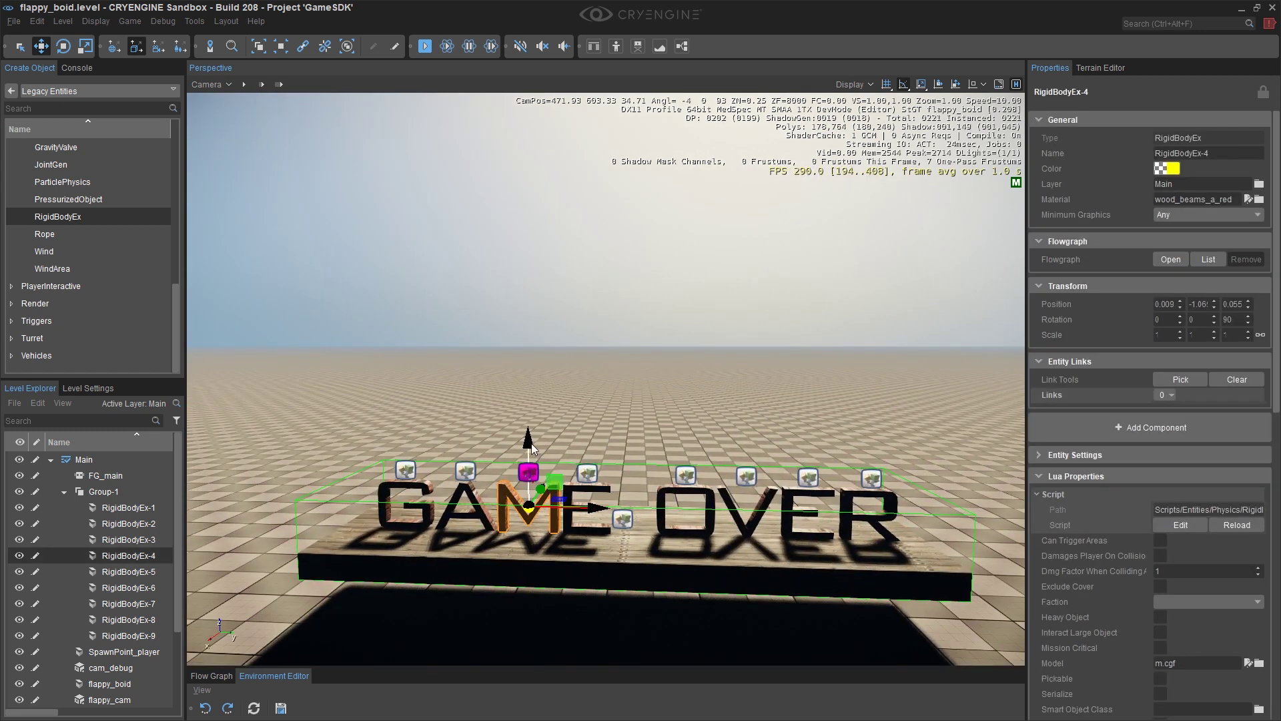
left_click_drag(531, 445, 532, 421)
left_click(38, 21)
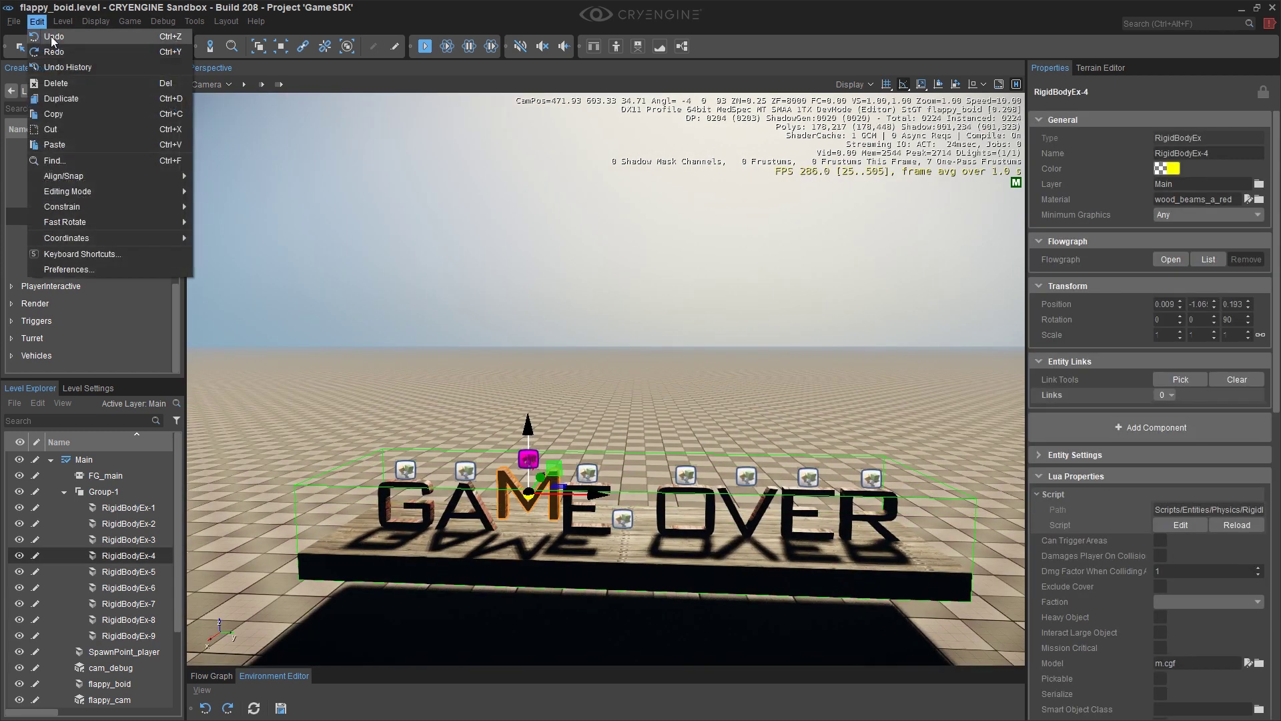
Step: Close Group-1 and reselect it as a single unit
left_click(101, 492)
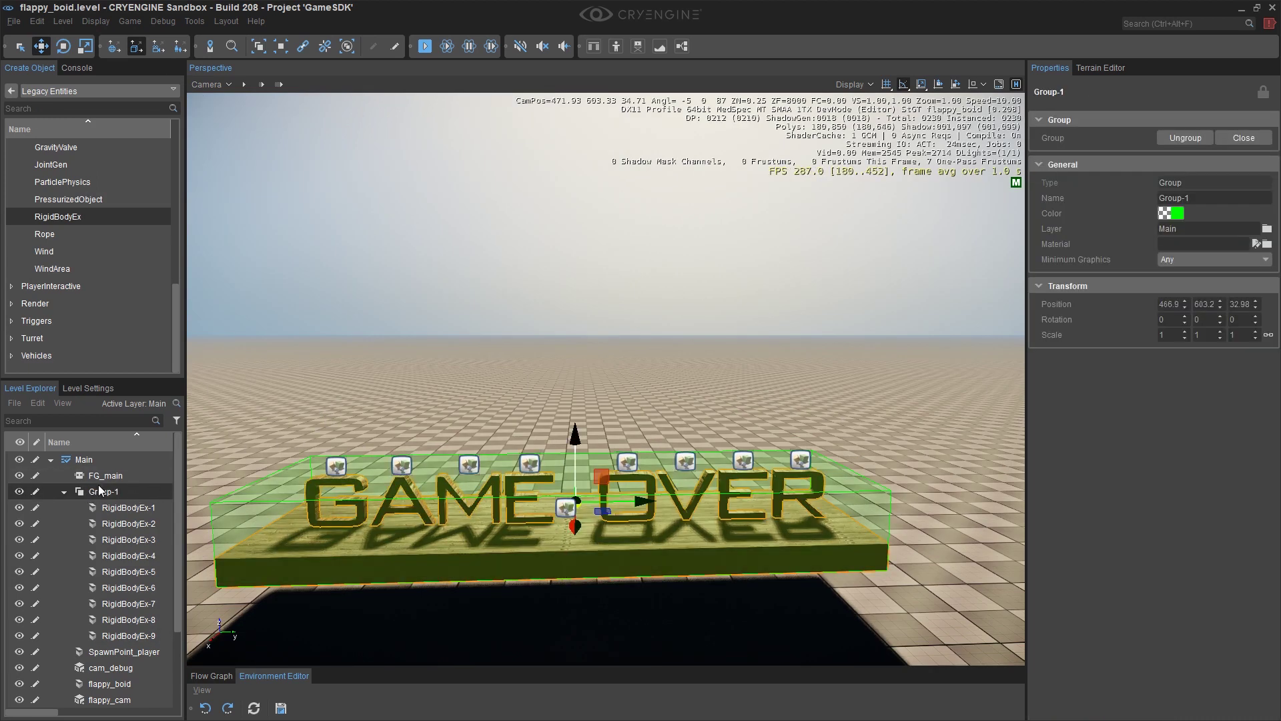
left_click(65, 19)
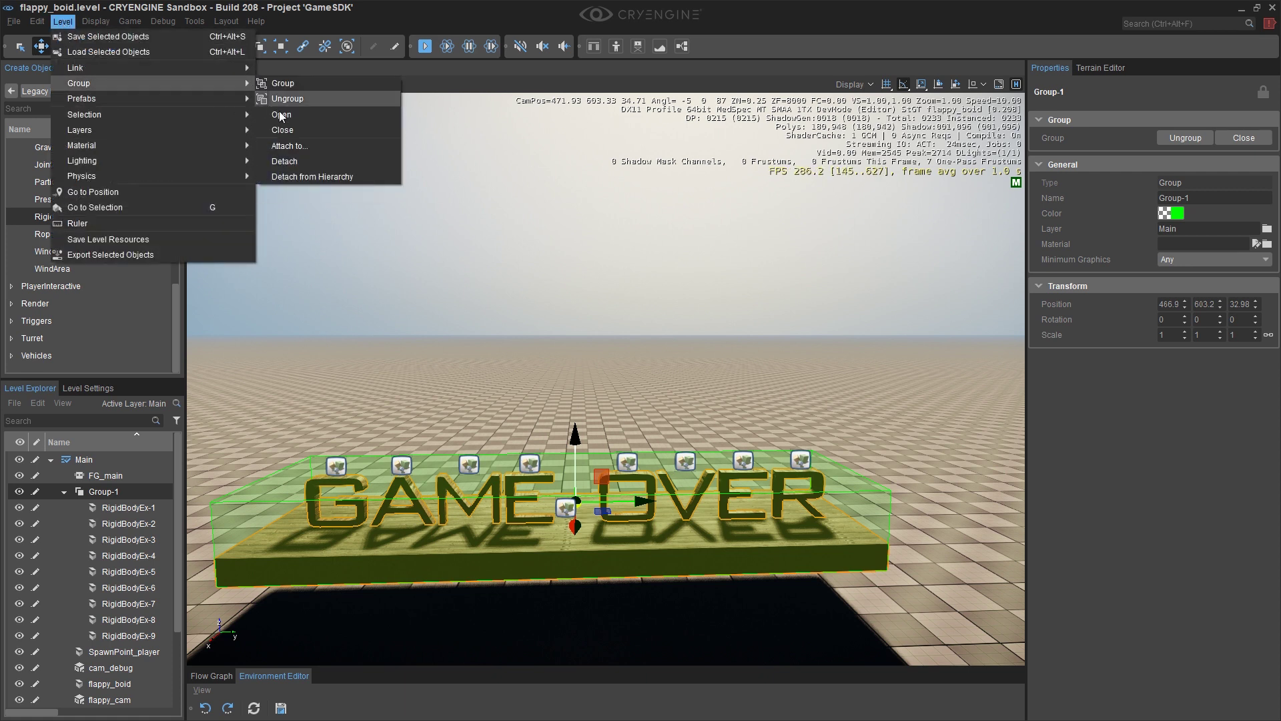
left_click(289, 128)
left_click(381, 394)
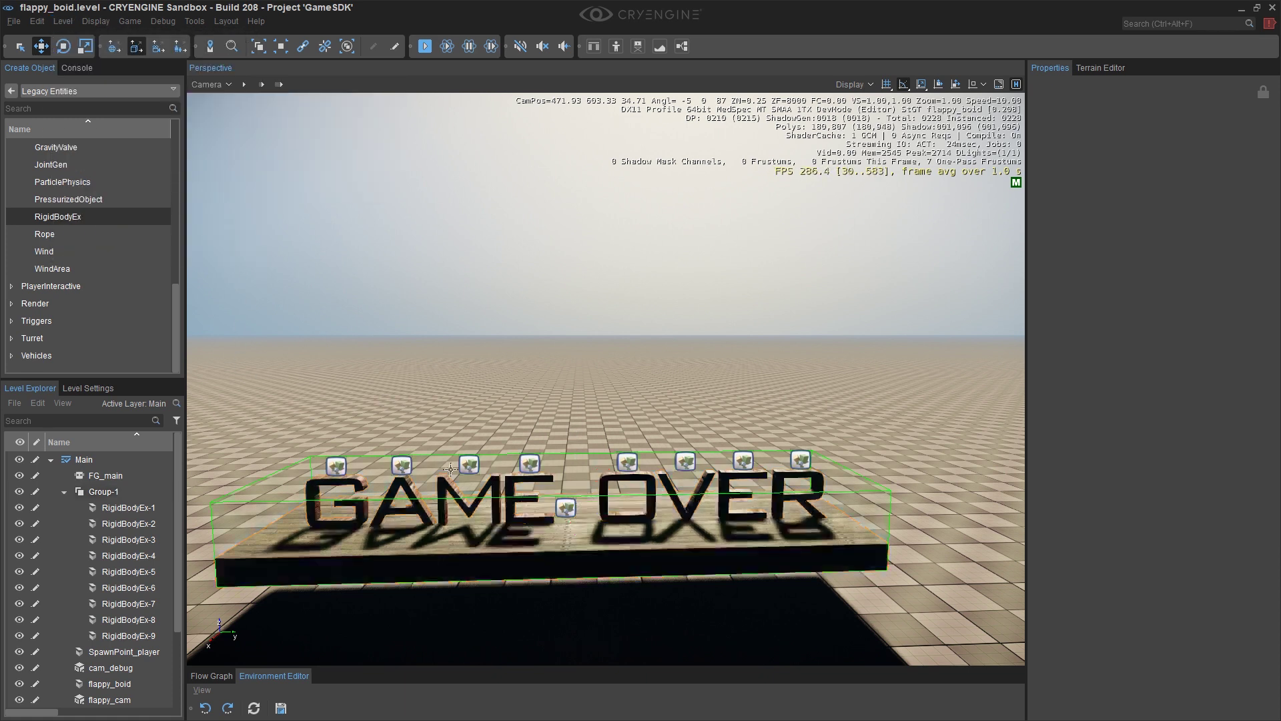
left_click(275, 471)
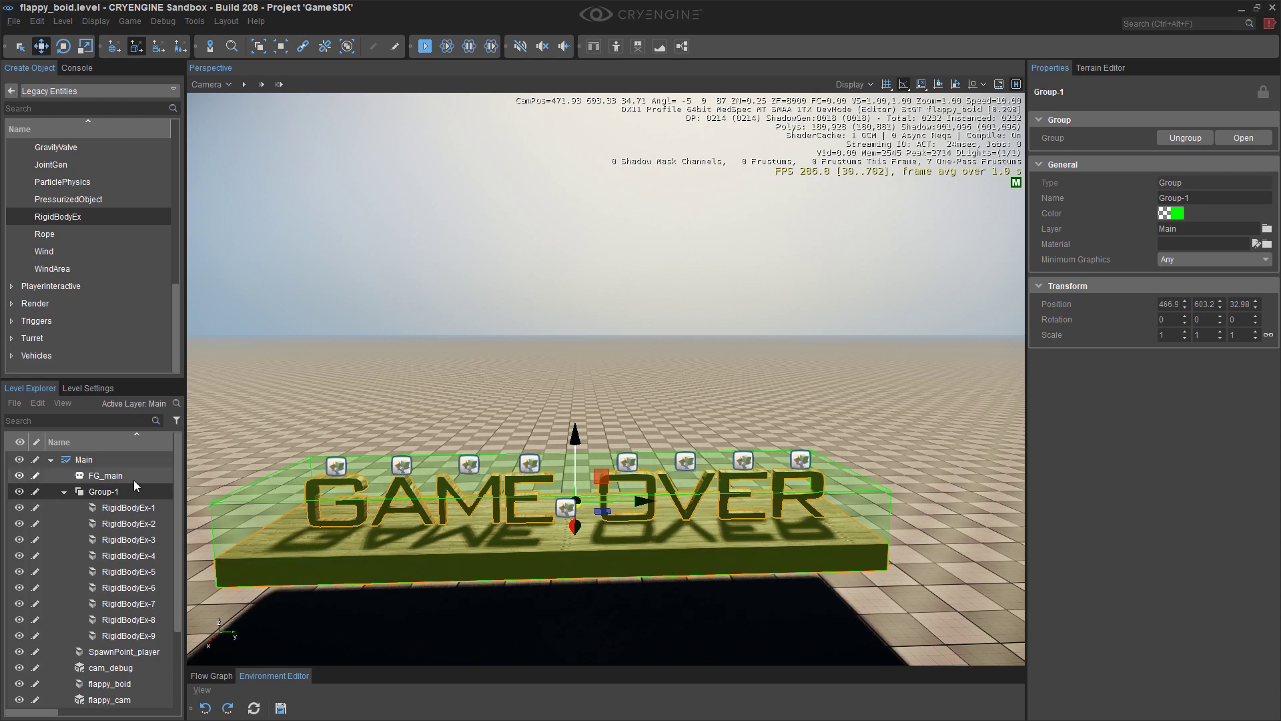
Step: Ungroup the GAME OVER letters and link all eight to game_over_raft
middle_click_drag(344, 428, 371, 422)
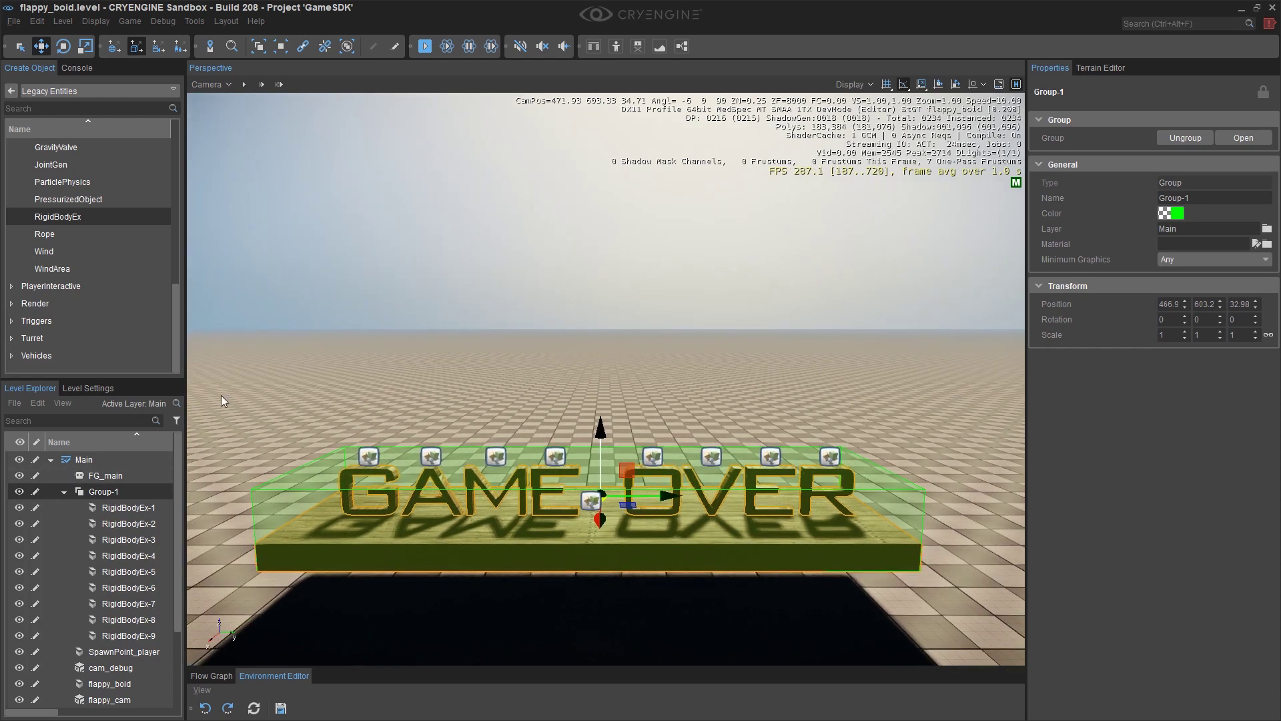
left_click(64, 21)
mouse_move(80, 84)
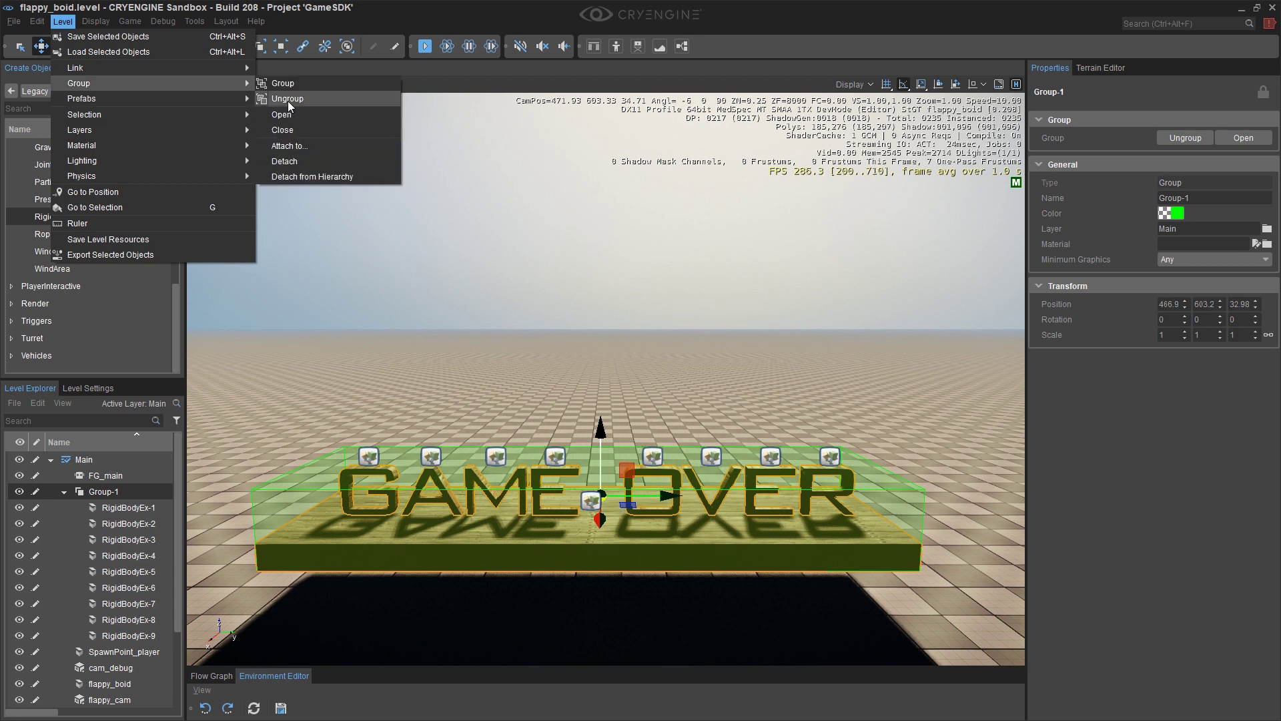
left_click(287, 101)
left_click(391, 363)
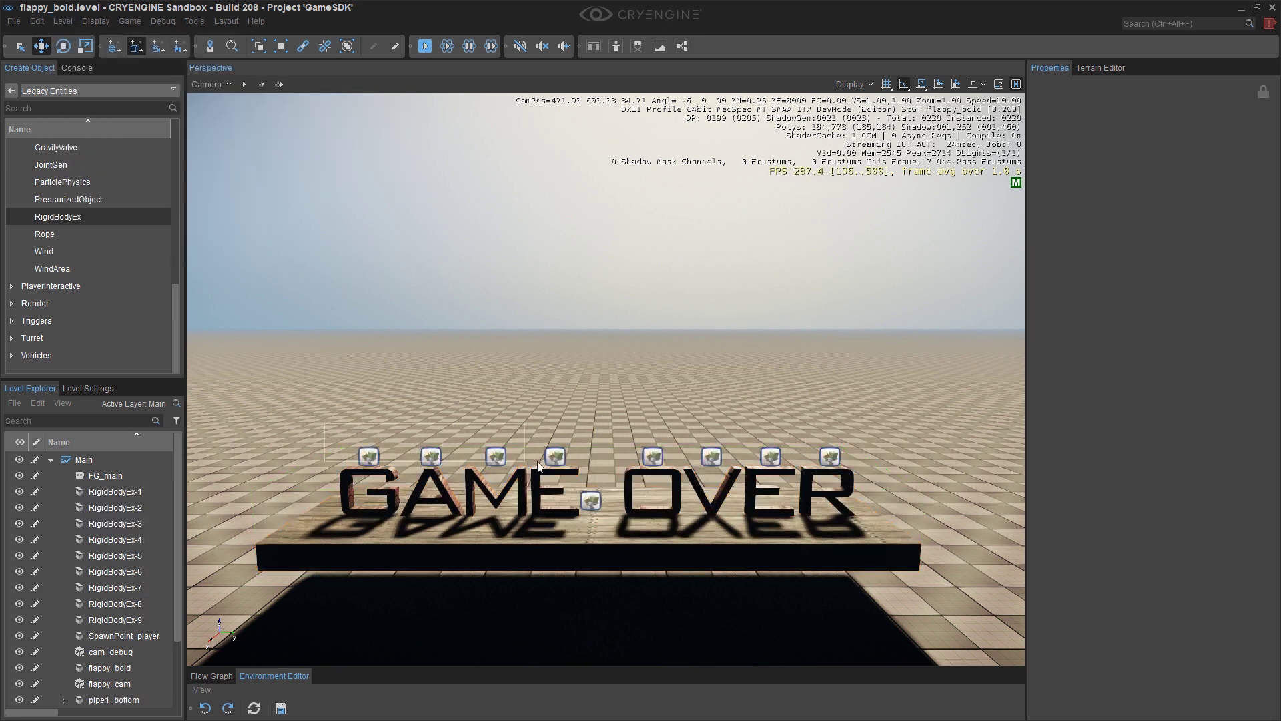
left_click_drag(326, 430, 851, 478)
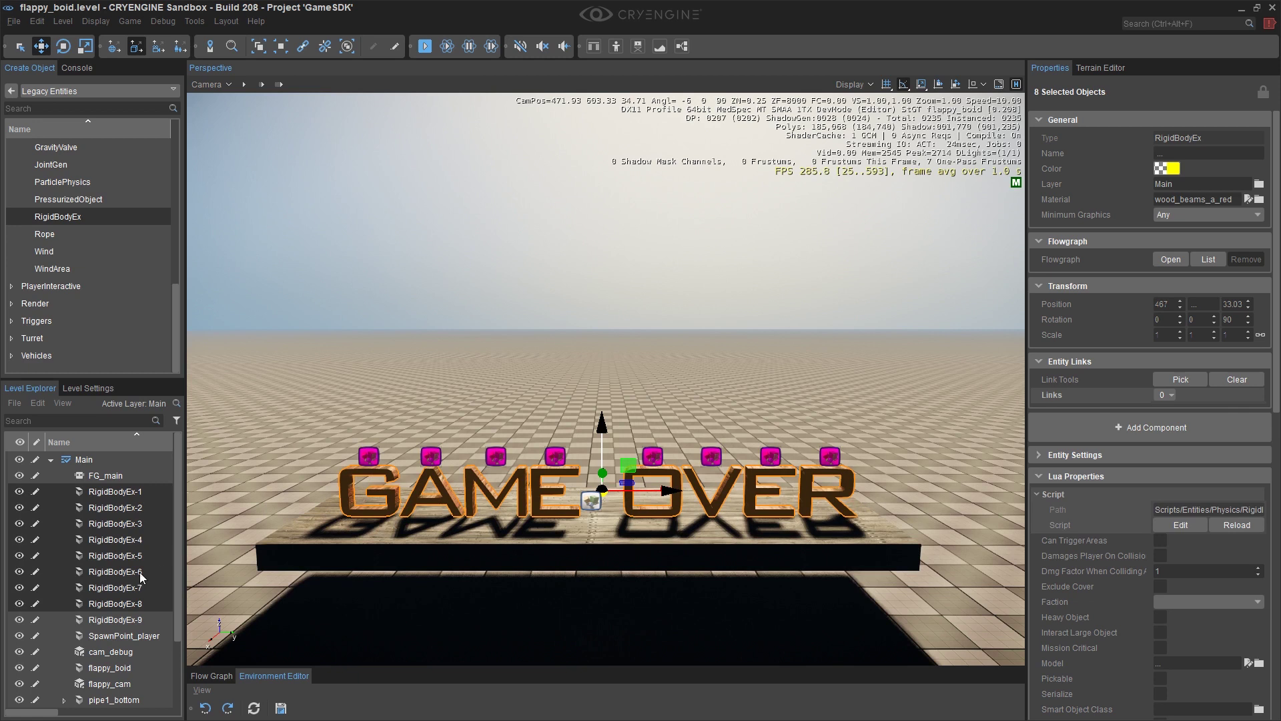
scroll(122, 581, "down", 2)
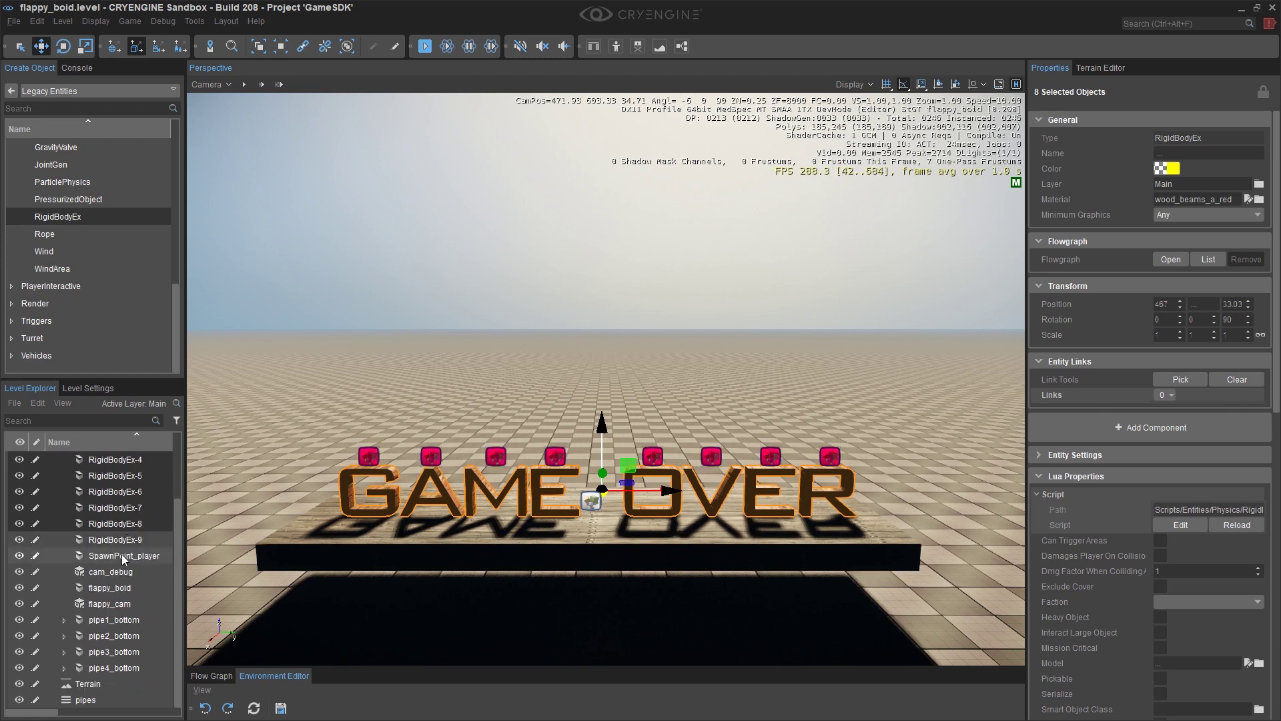
key("Delete")
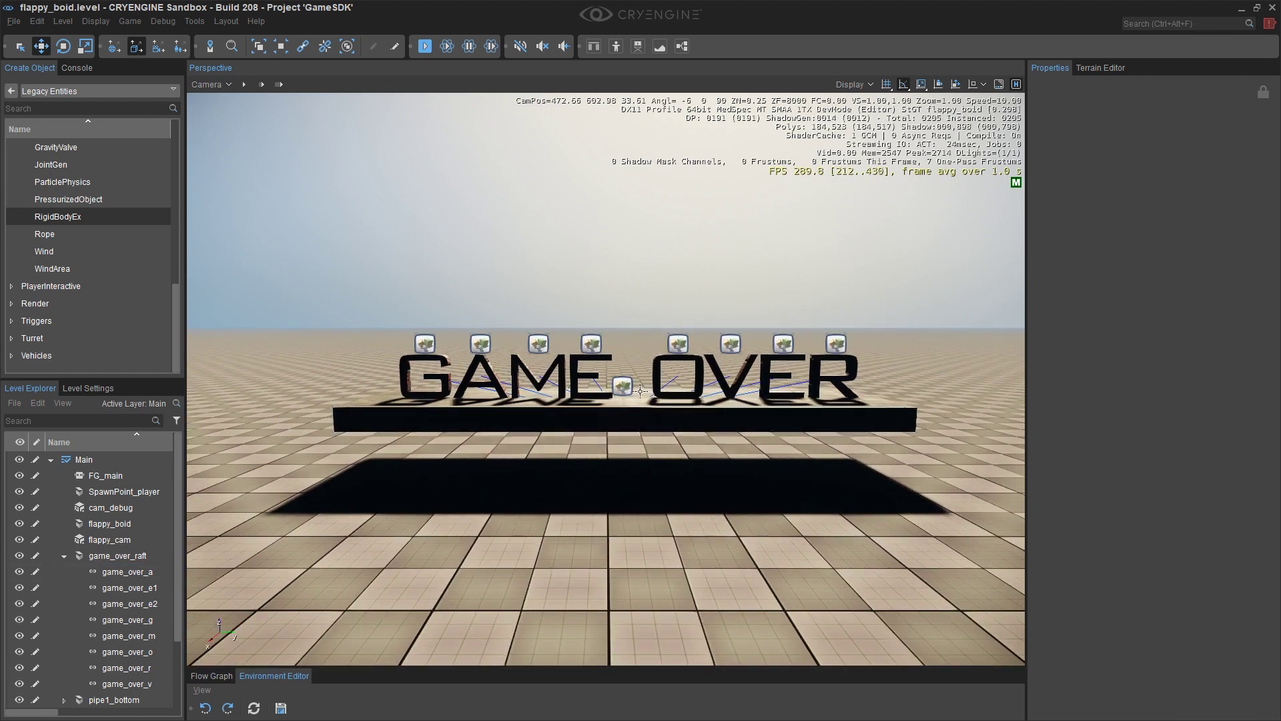
Step: Set game_over_raft's Physics Mass to 200
left_click(641, 416)
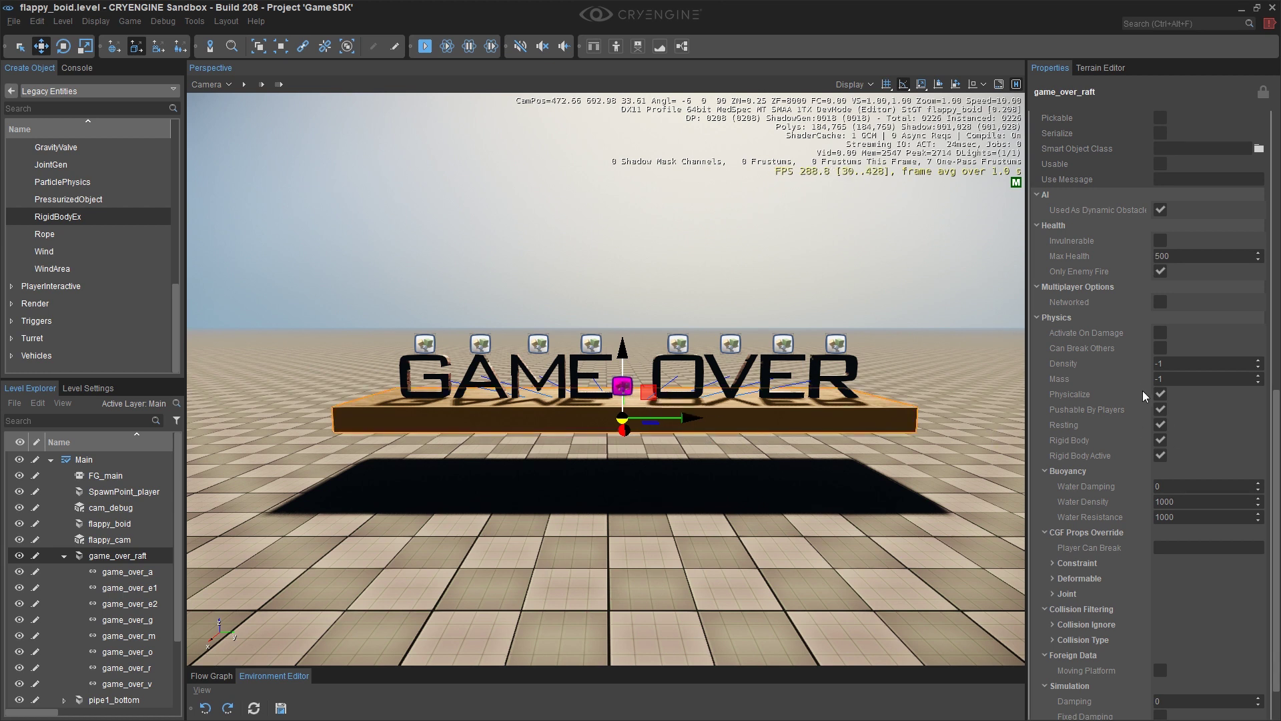
double_click(1165, 383)
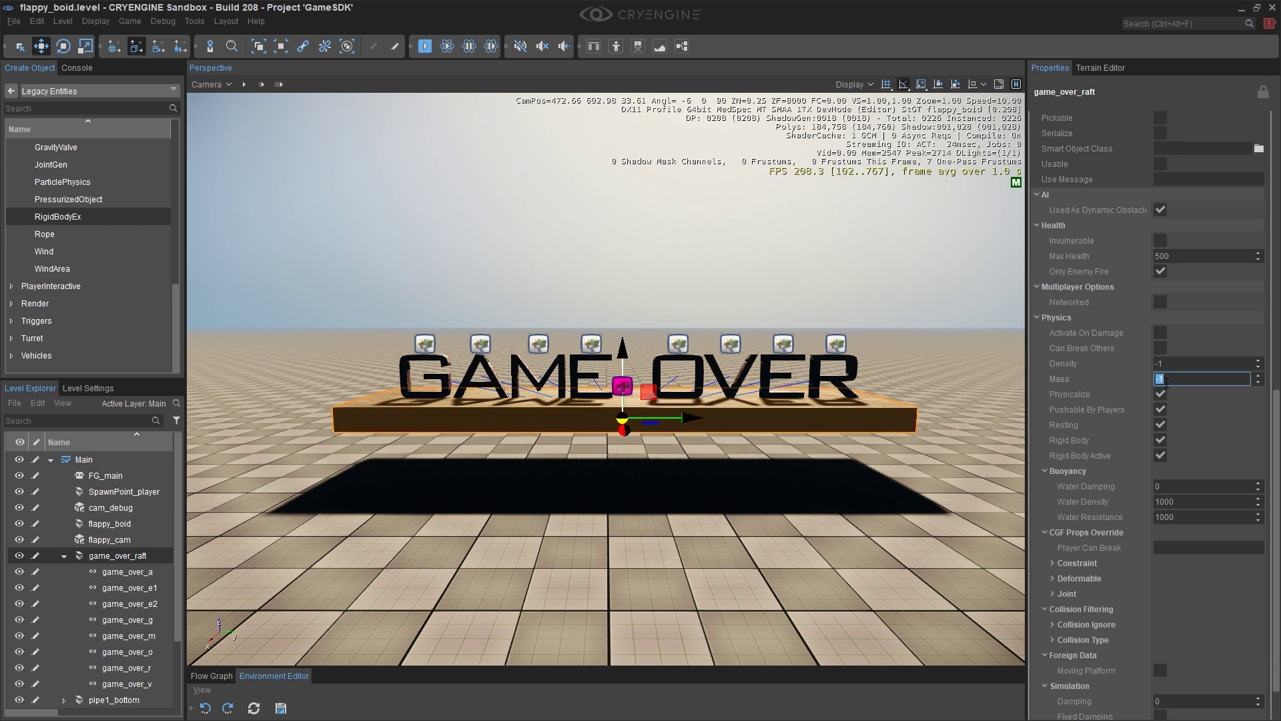
type("200")
key("Return")
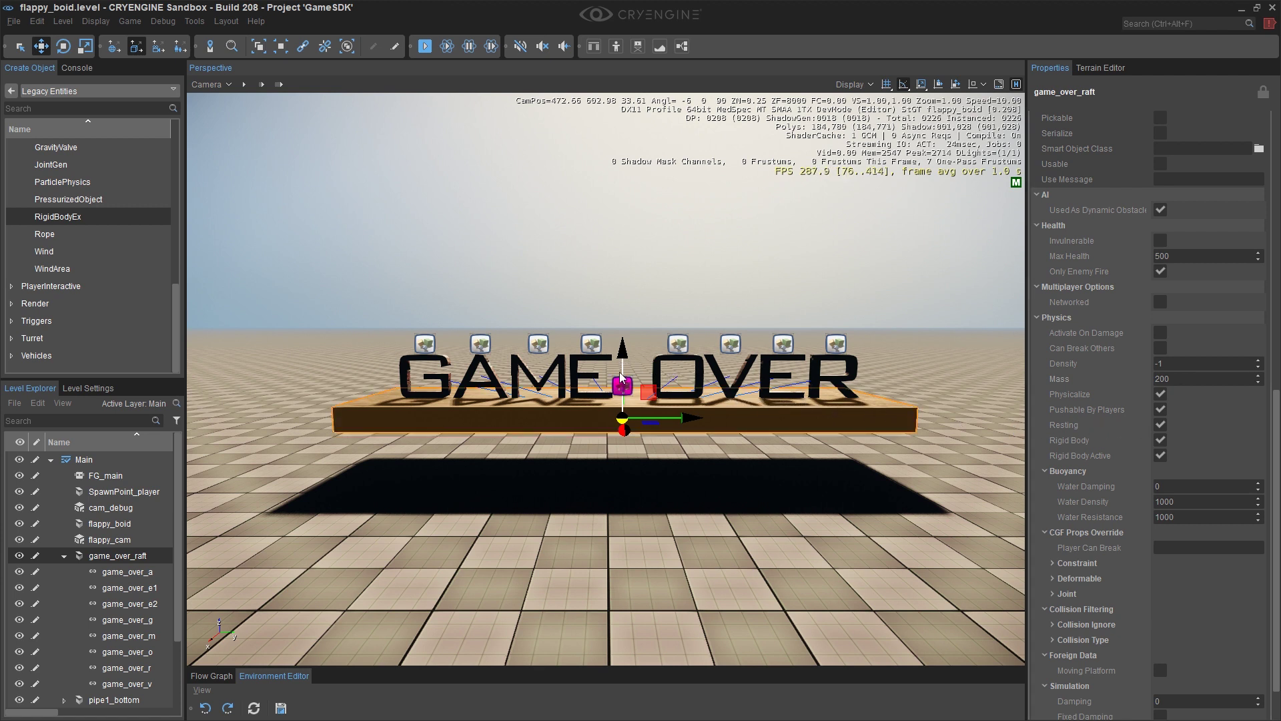
left_click(717, 488)
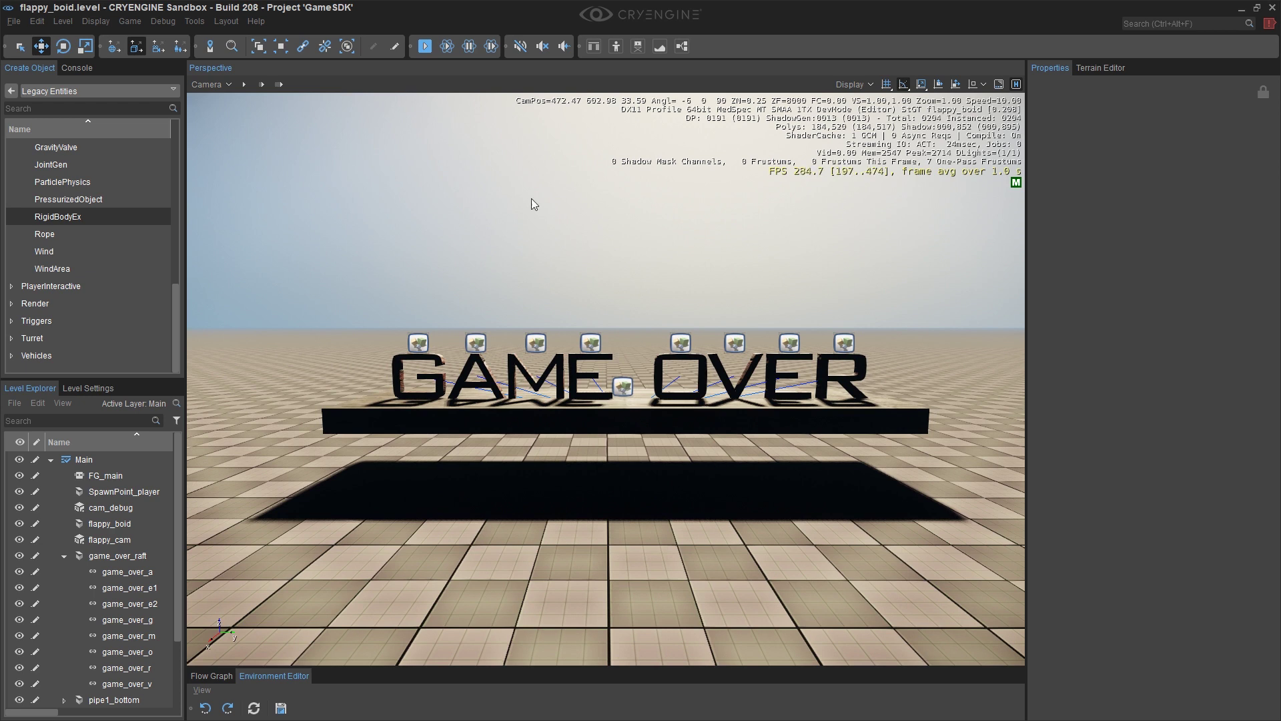
right_click(270, 92)
left_click(353, 105)
left_click(219, 87)
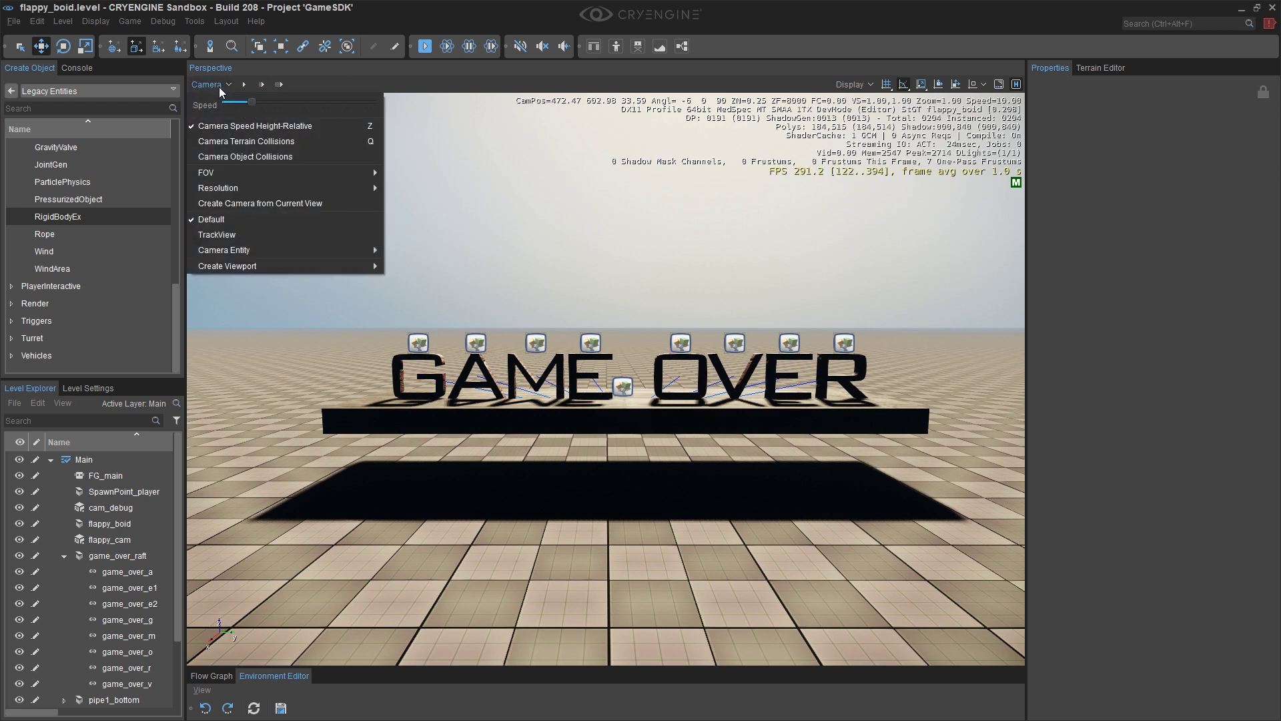
left_click(608, 235)
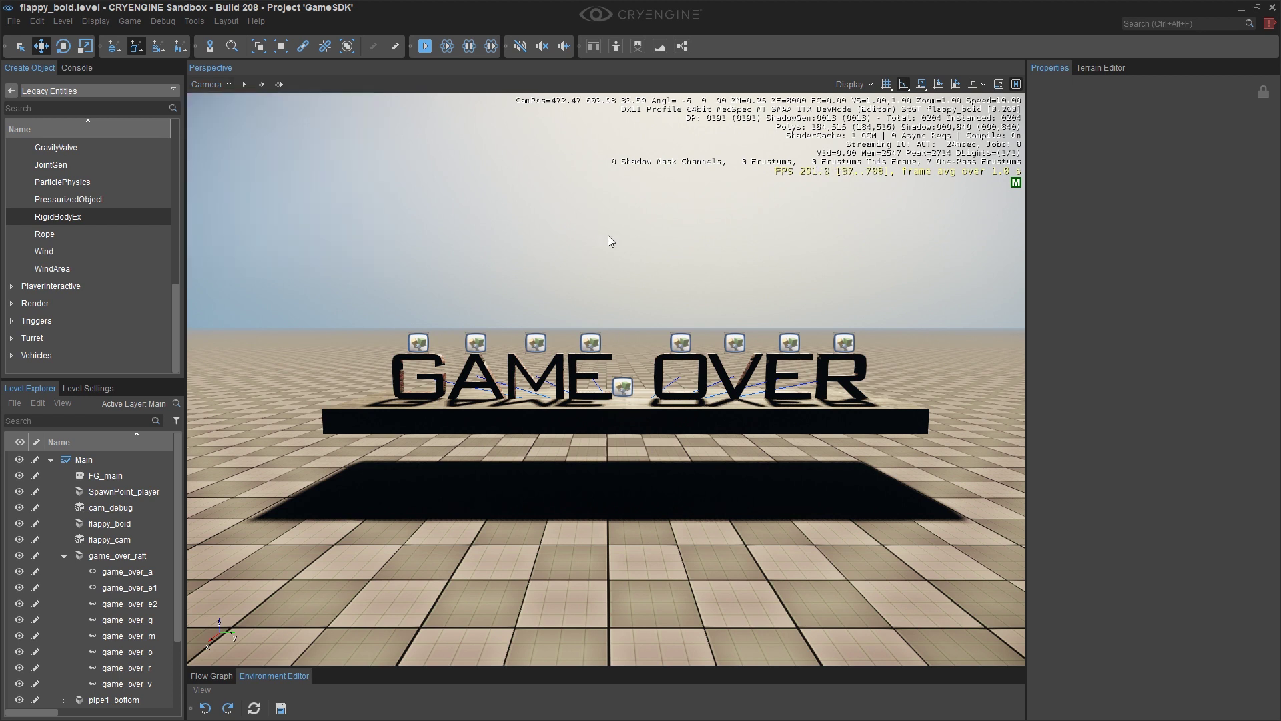
right_click_drag(608, 236, 583, 241)
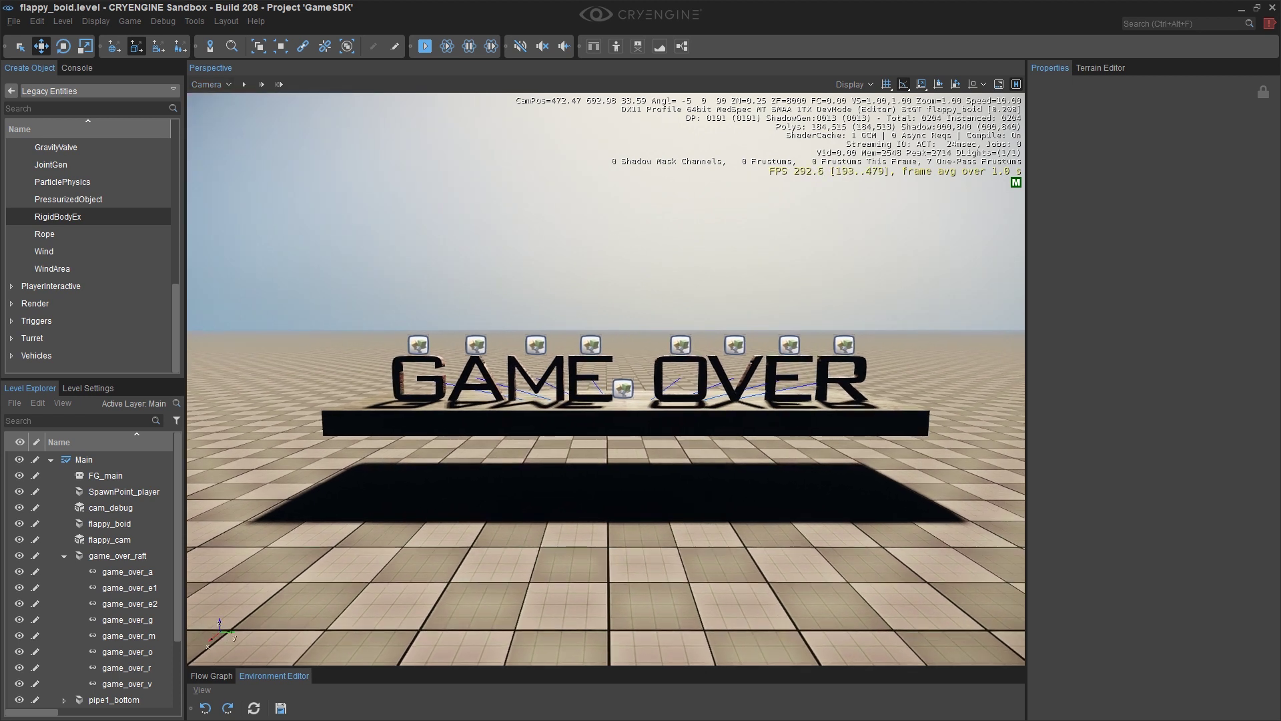
middle_click_drag(637, 256, 637, 320)
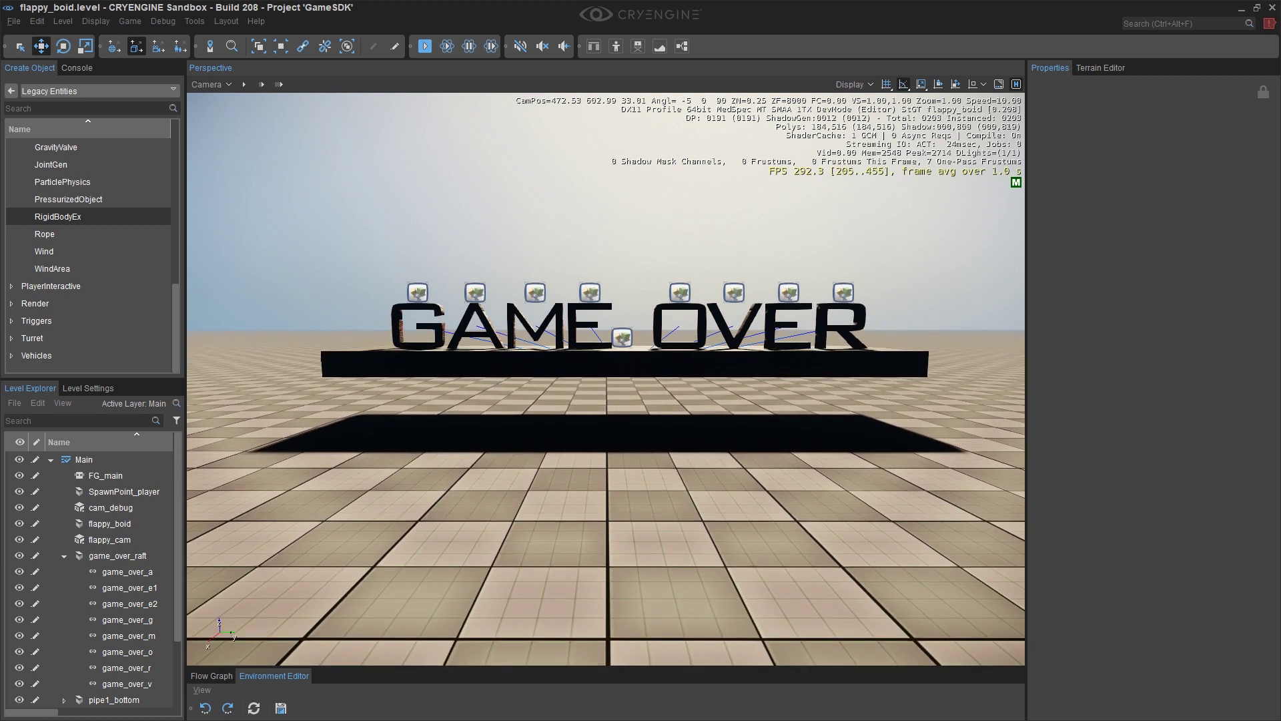
left_click(211, 85)
mouse_move(219, 187)
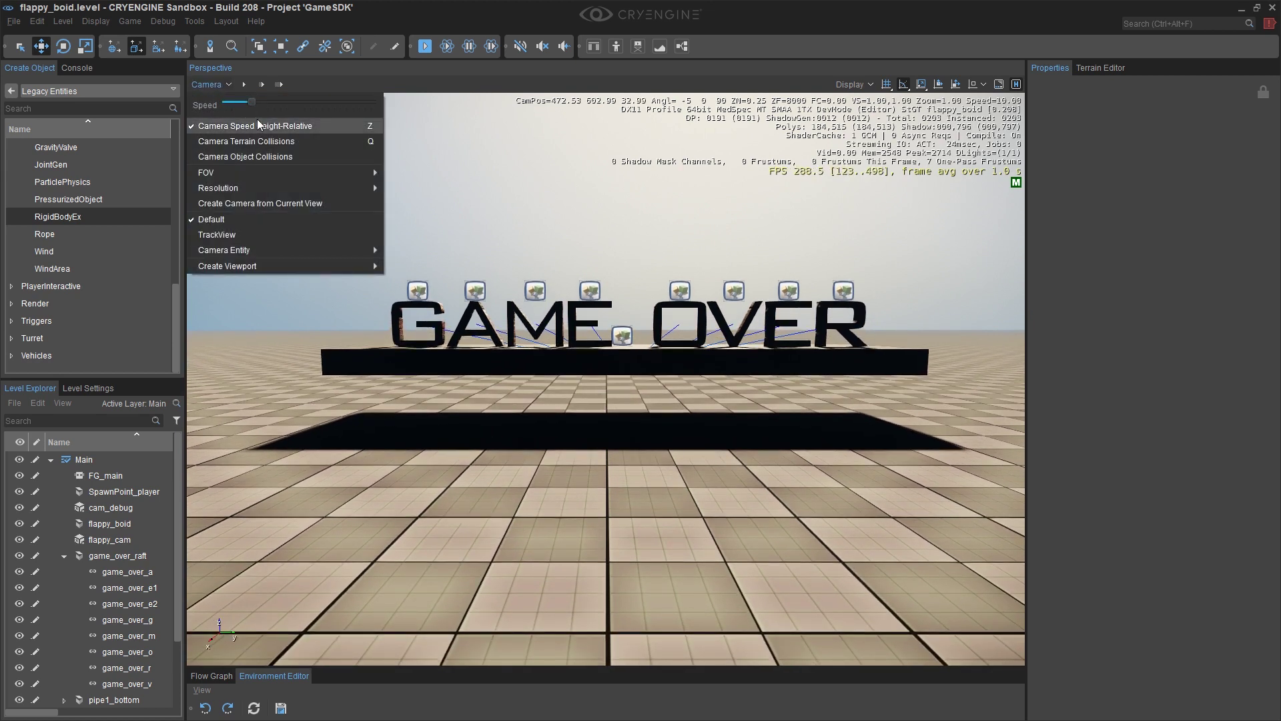
left_click(255, 203)
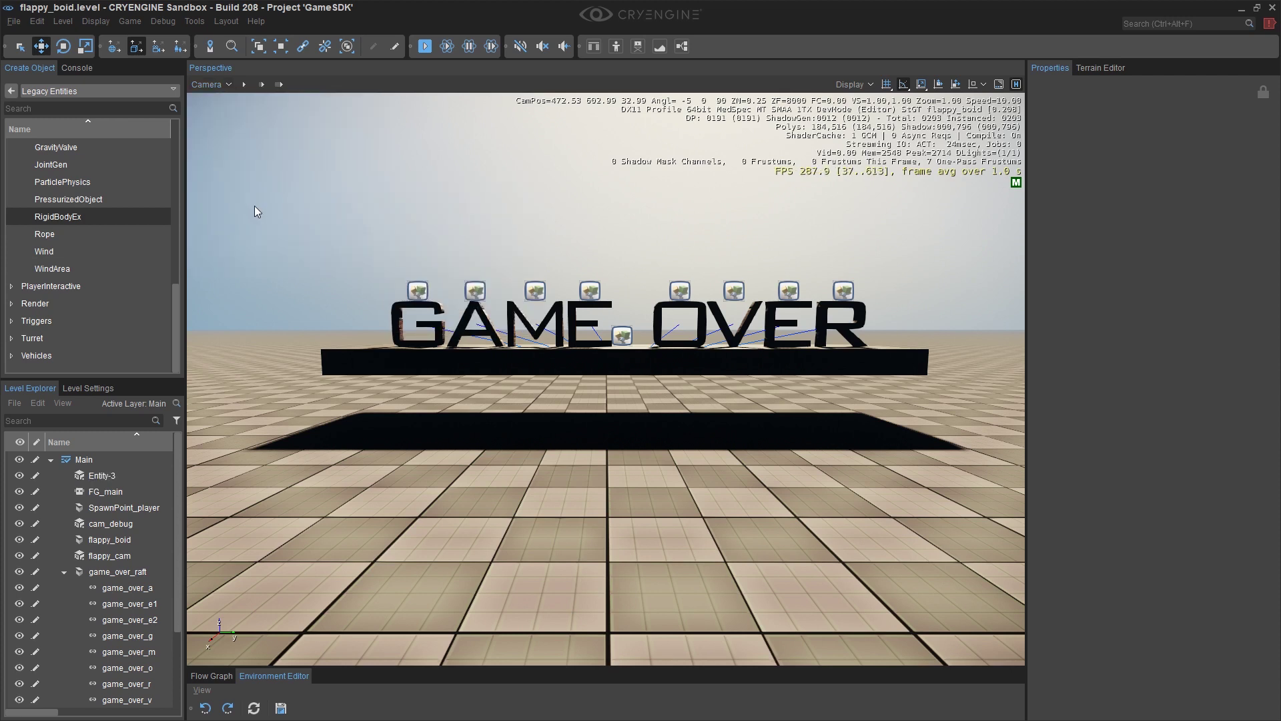
double_click(101, 478)
type("cam_game_over")
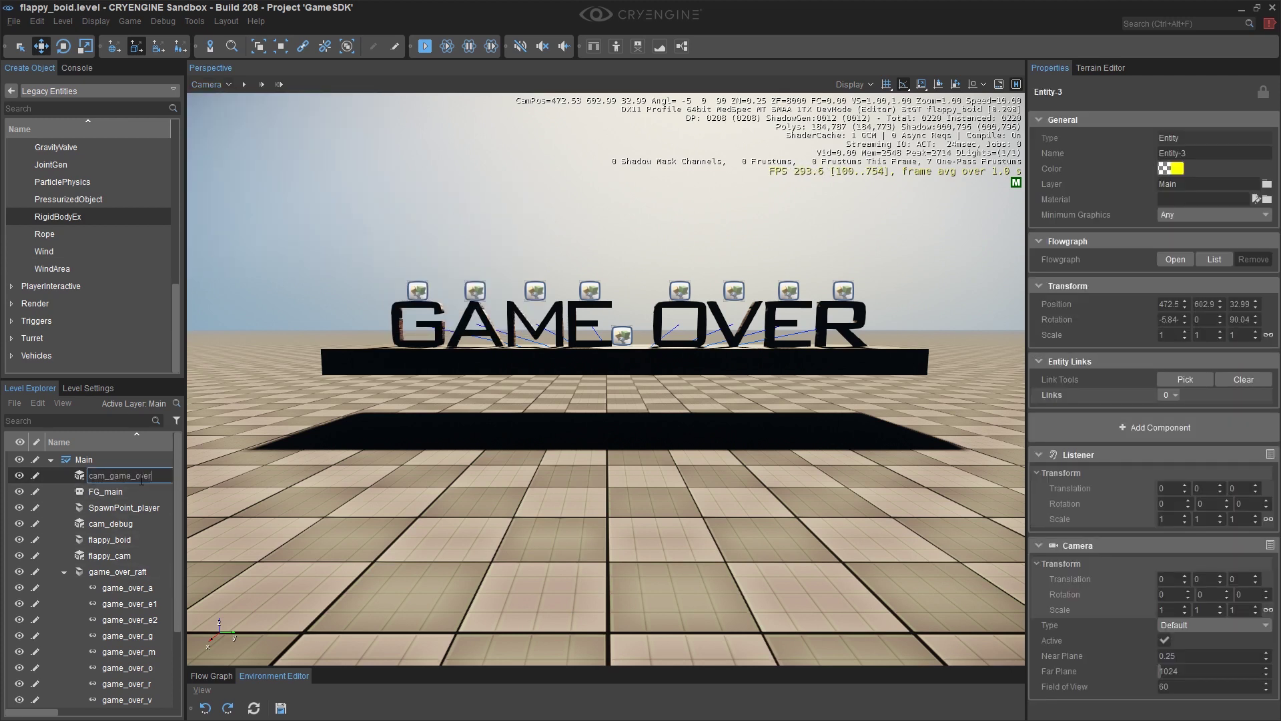
key("Return")
left_click(324, 485)
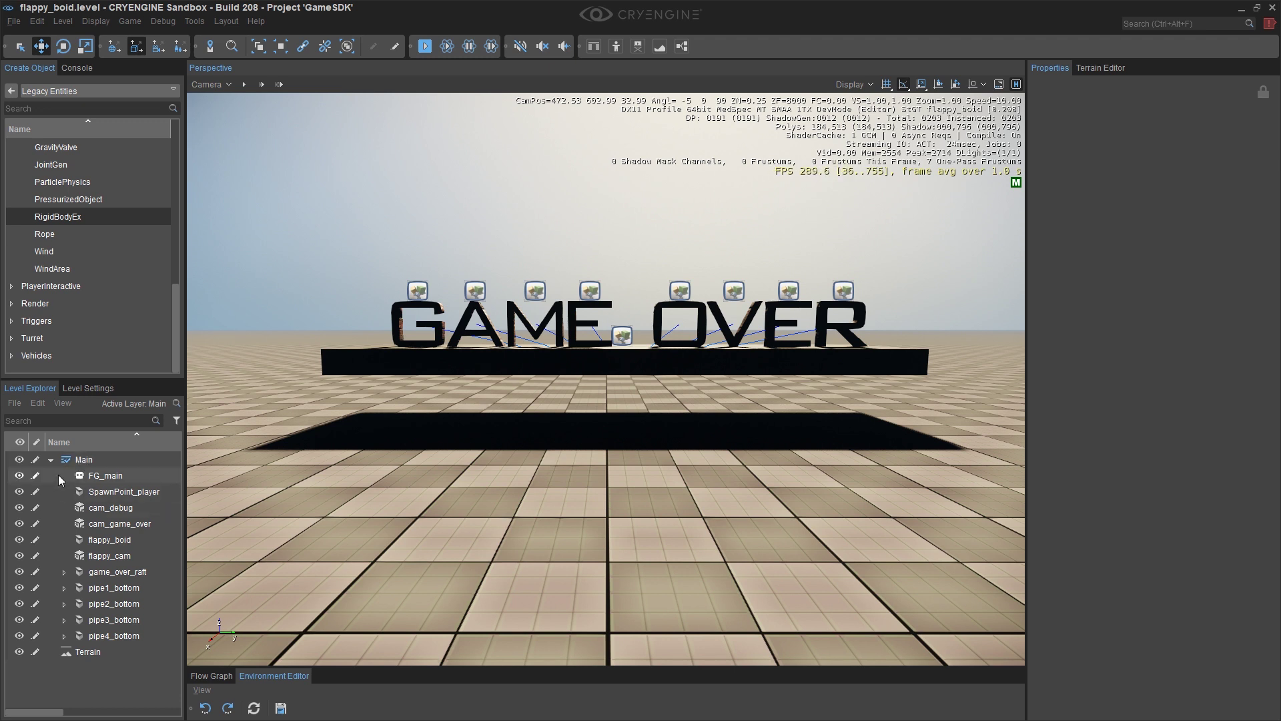
Step: Create a layer named pipes and move pipe1–pipe4_bottom into it
left_click(14, 403)
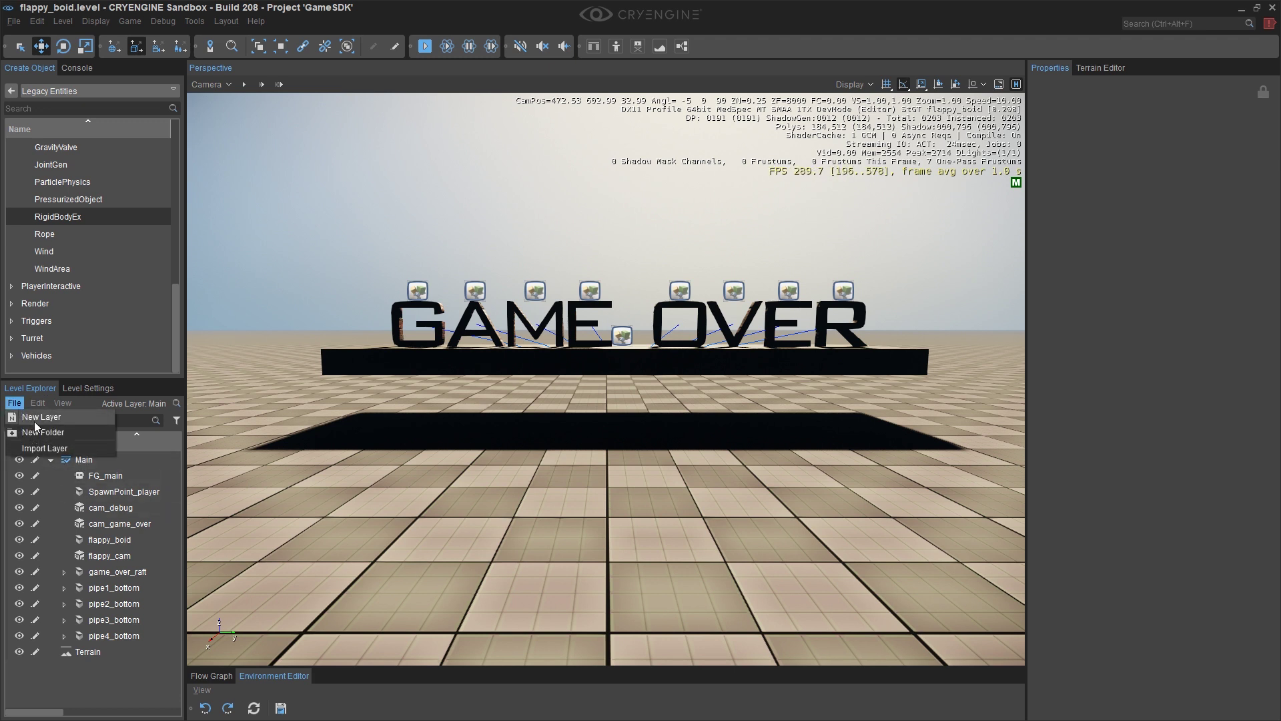
left_click(34, 418)
type("pipes")
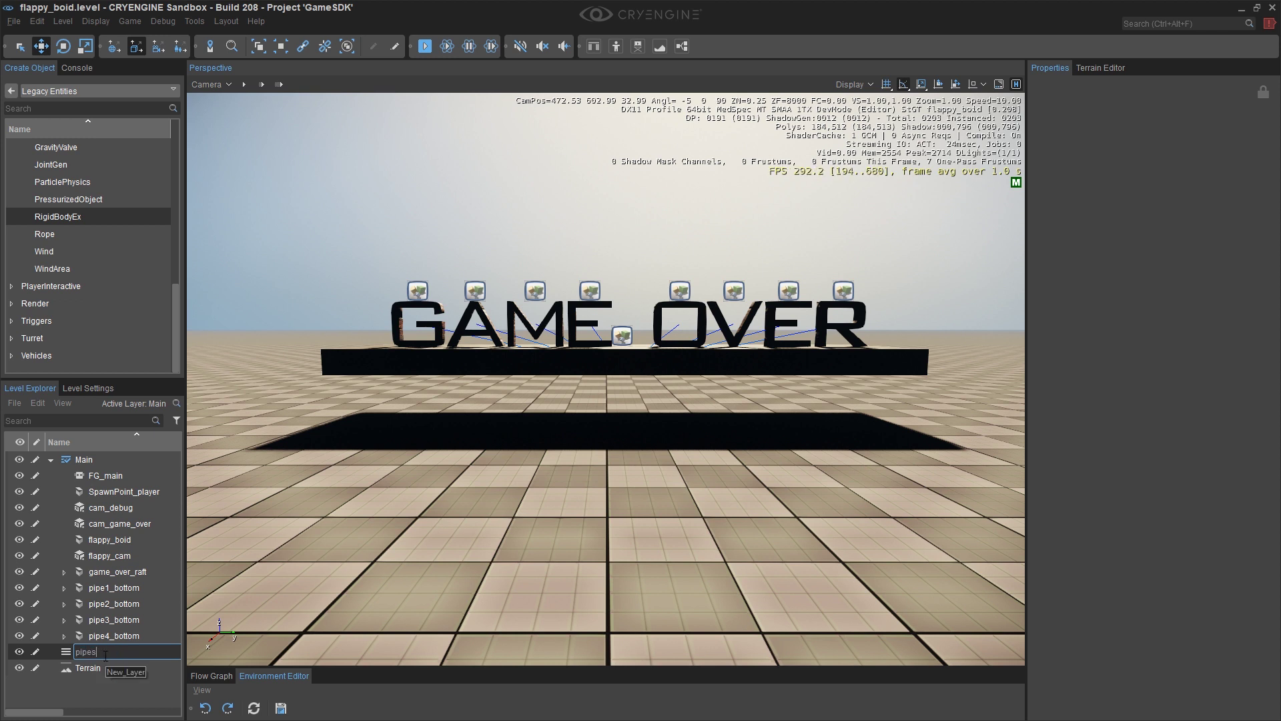
key("Return")
left_click(112, 636)
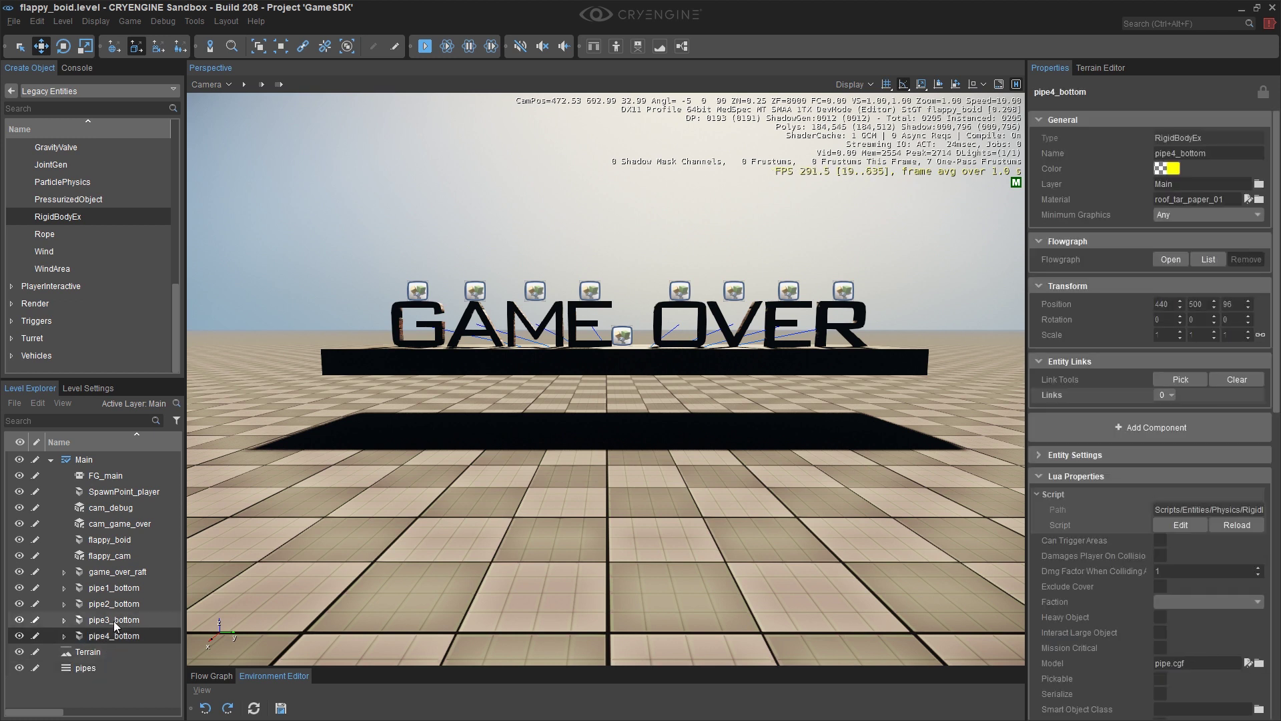
left_click(116, 589, "shift")
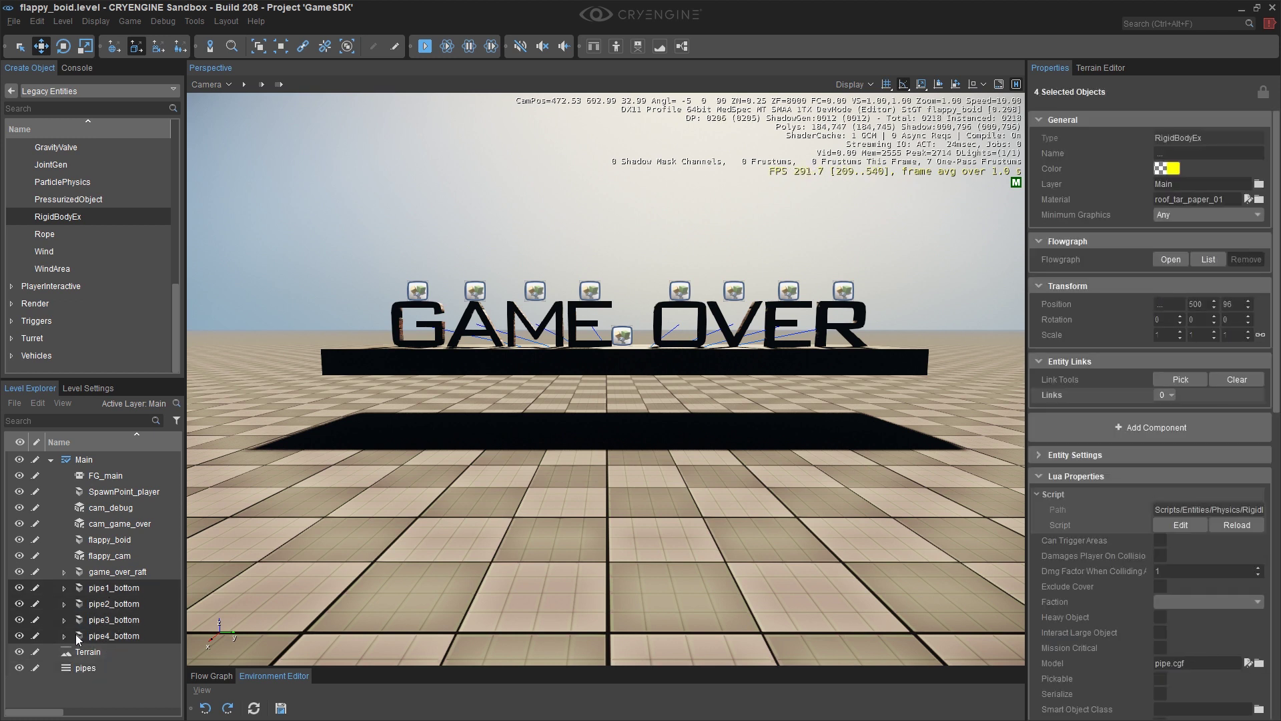
left_click_drag(110, 635, 96, 667)
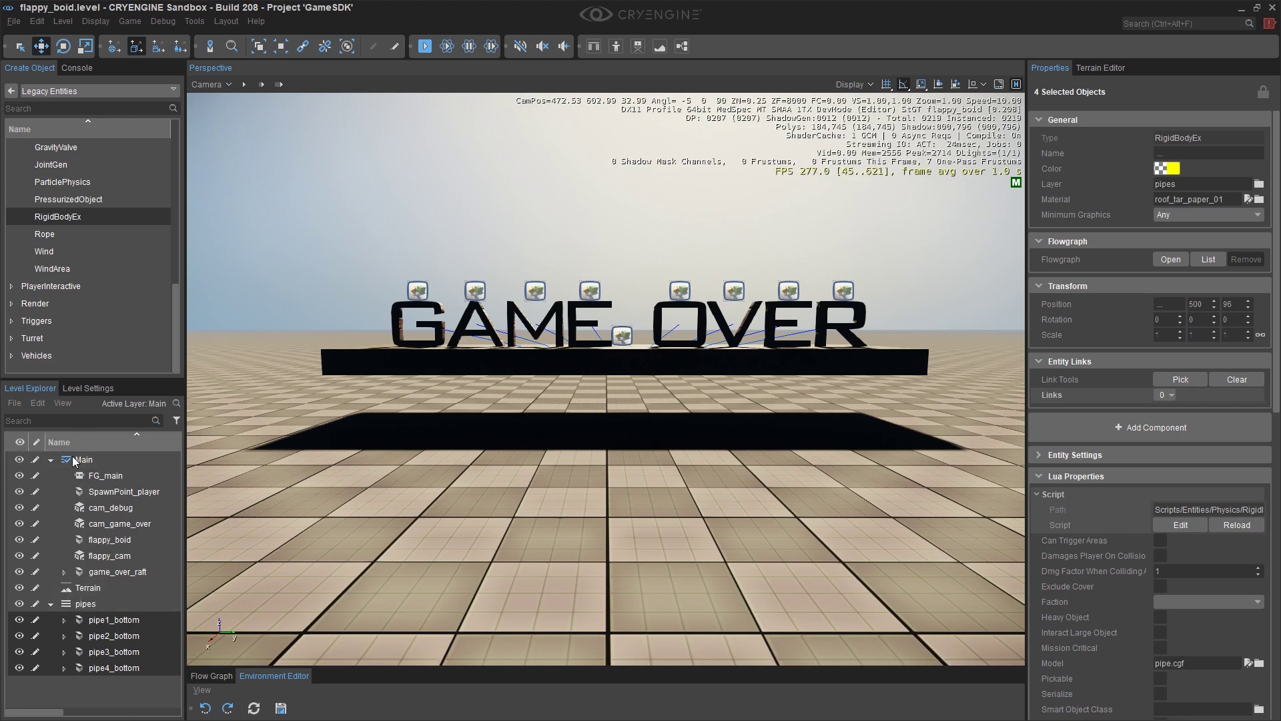
Step: Make pipes the active layer and delete an accidentally placed rigid body sphere
left_click(79, 604)
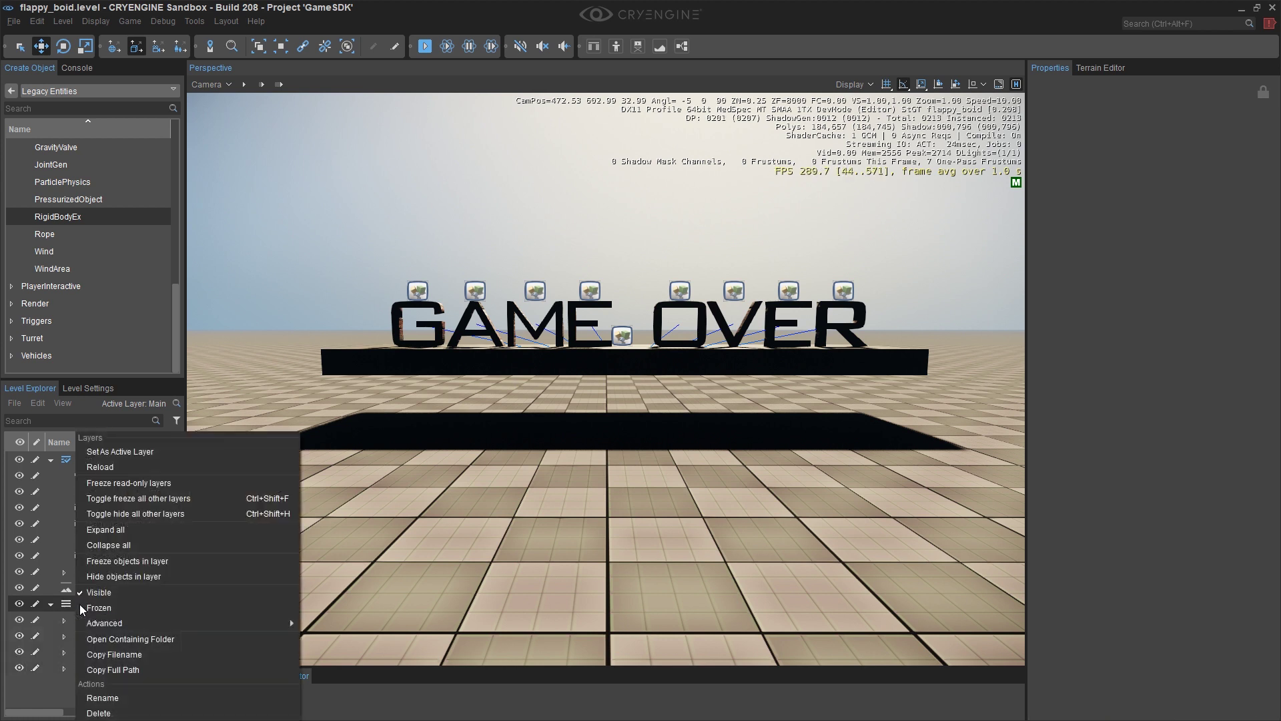
left_click(120, 452)
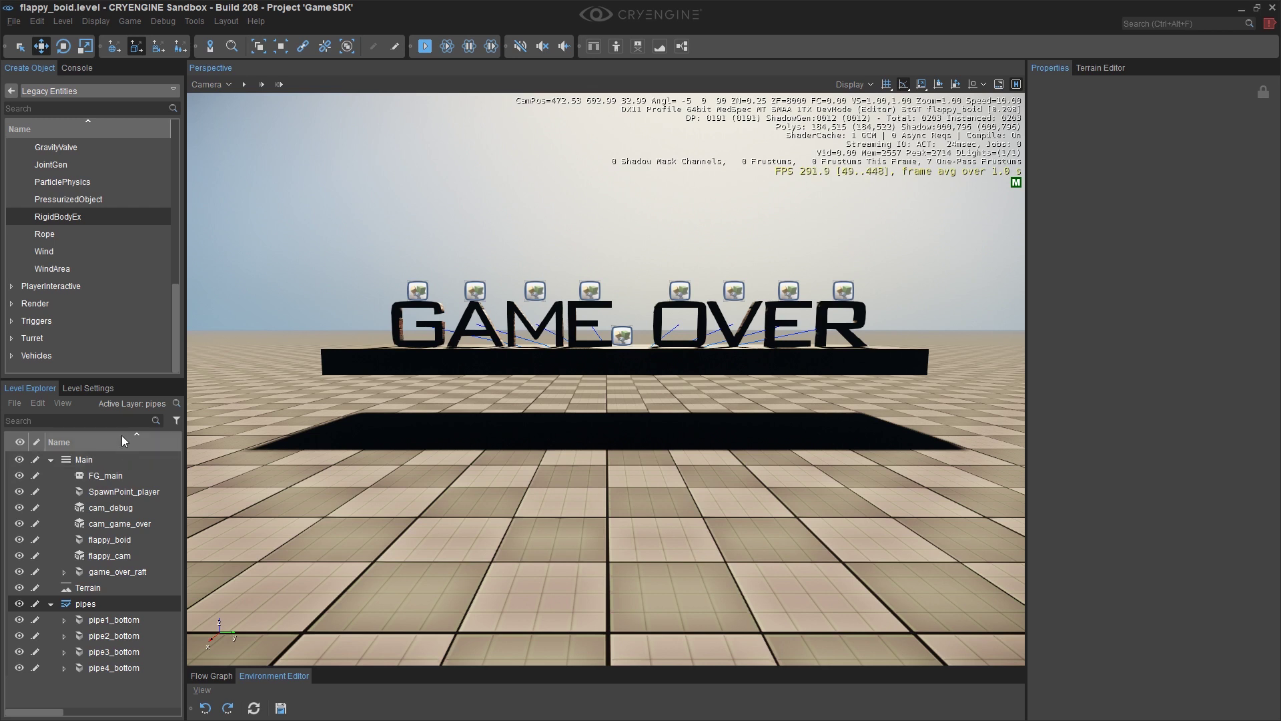
left_click_drag(58, 216, 388, 536)
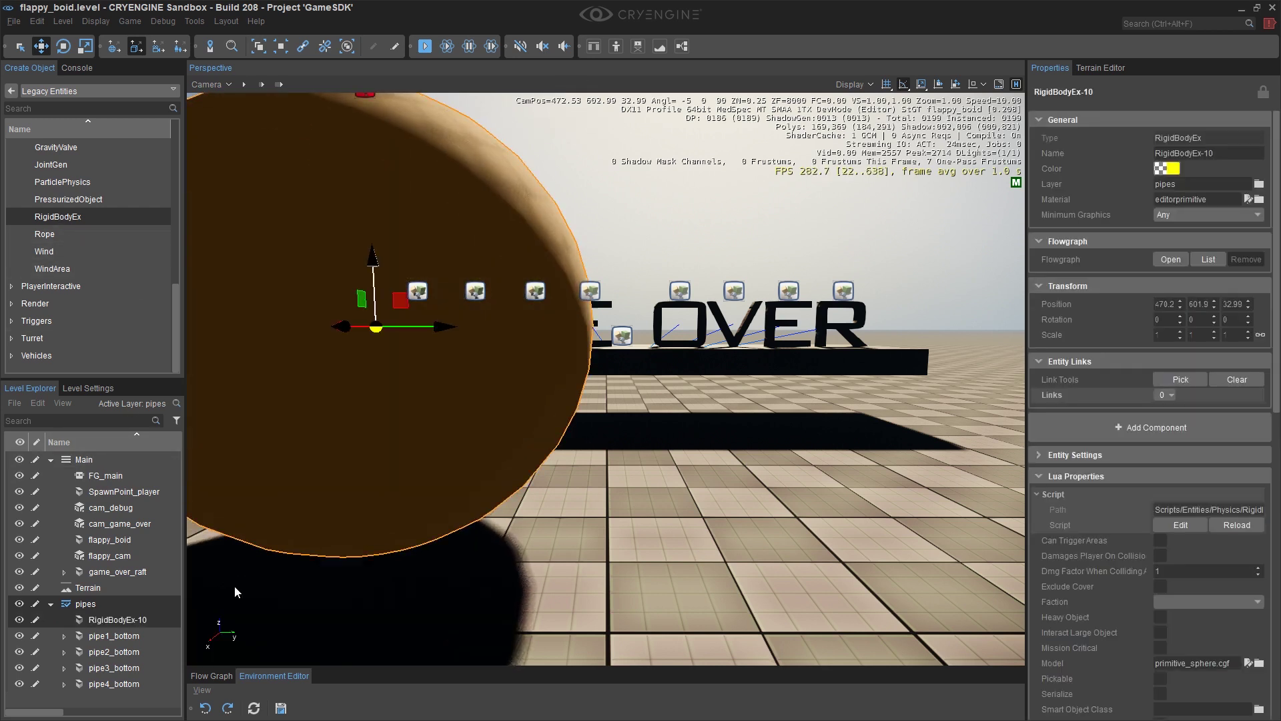
key("Escape")
left_click(352, 592)
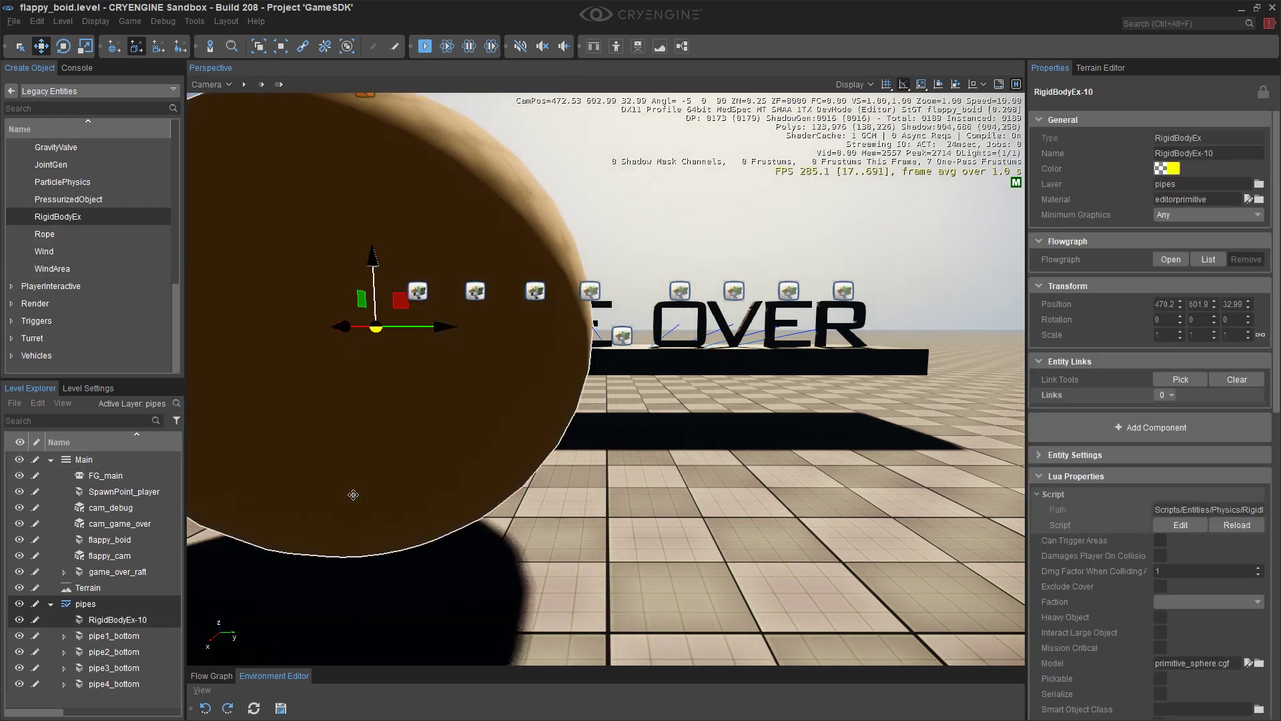
key("Delete")
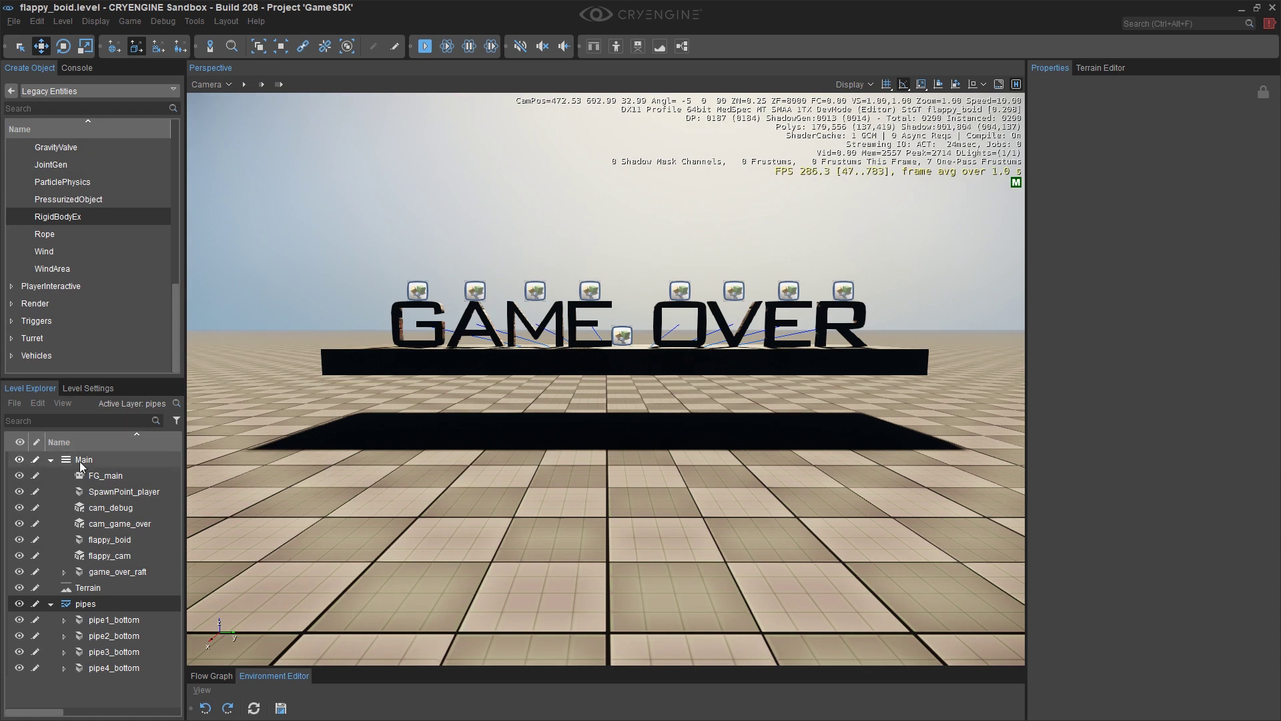
Step: Set Main back as the active layer and collapse the pipes layer
right_click(79, 460)
left_click(126, 450)
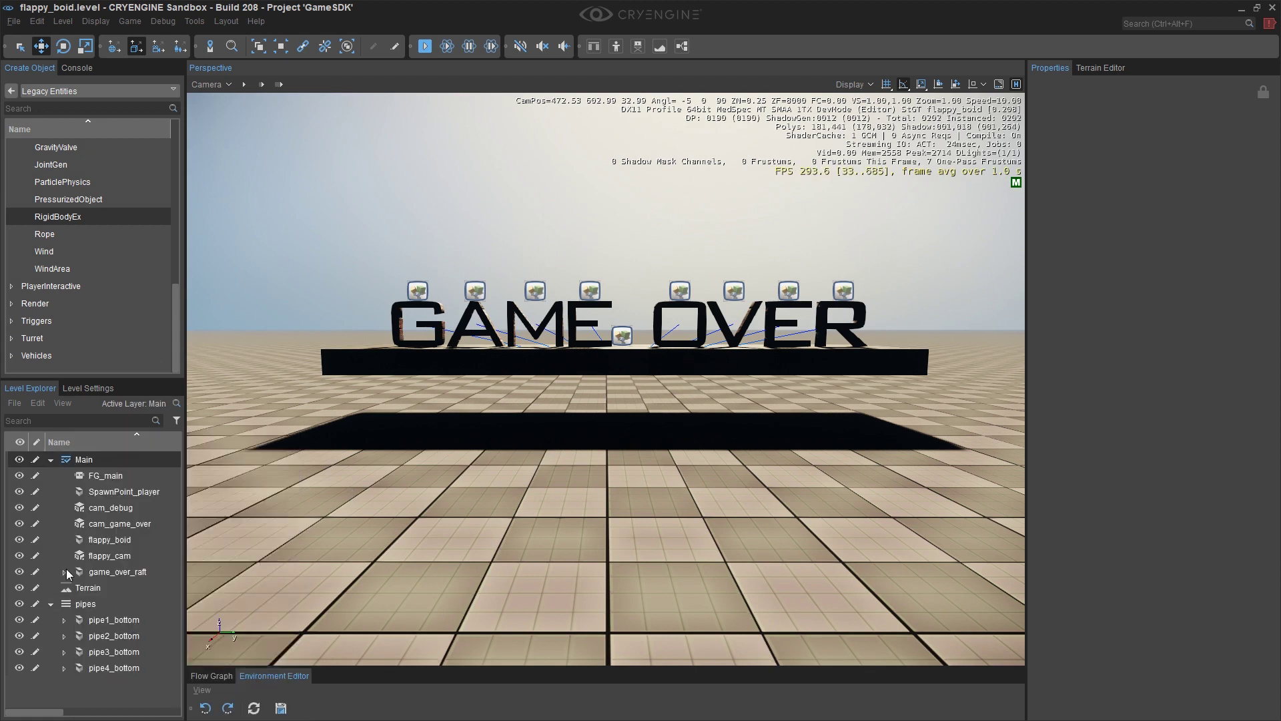
left_click(51, 603)
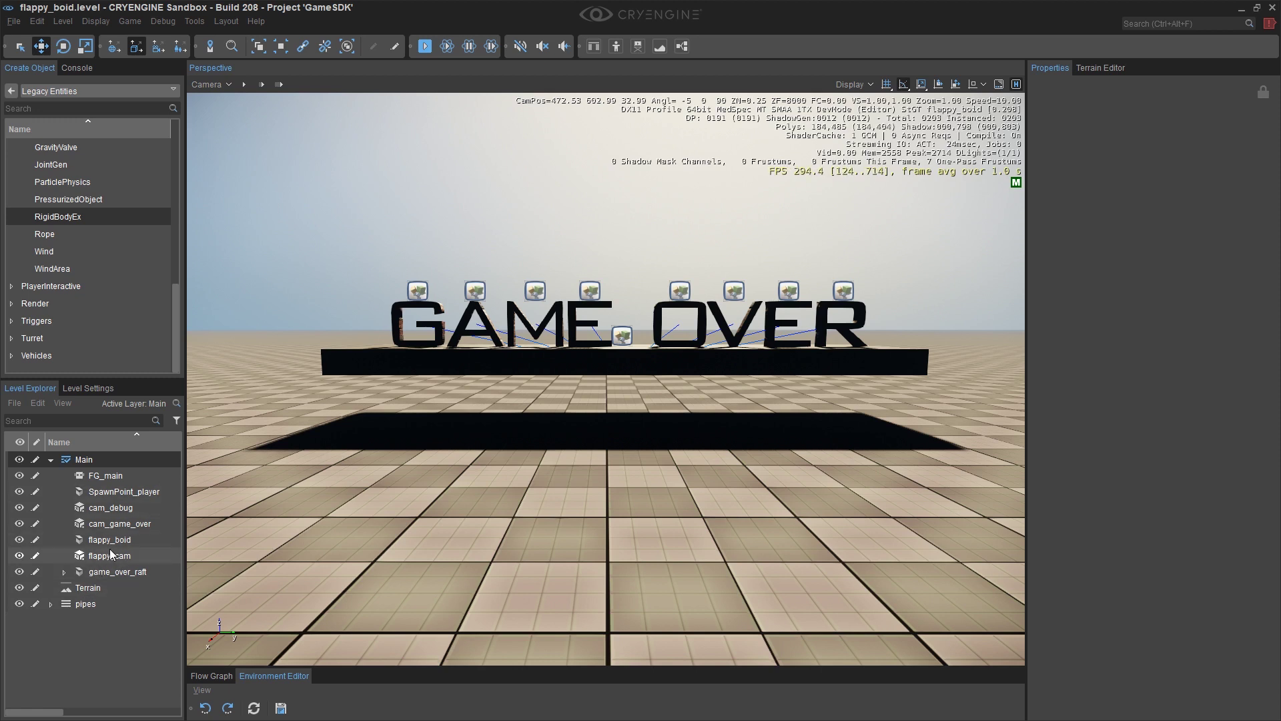
Step: Create a game_over layer and move game_over_raft into it
left_click(16, 403)
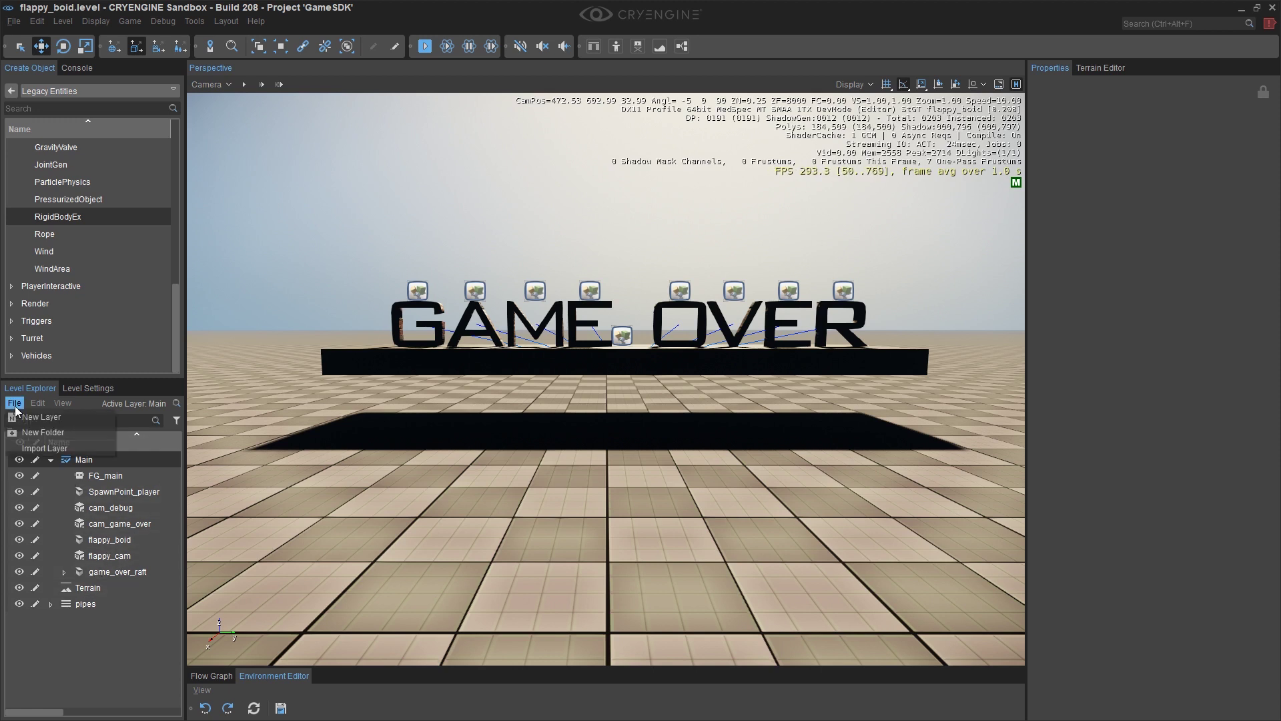
left_click(33, 416)
type("game")
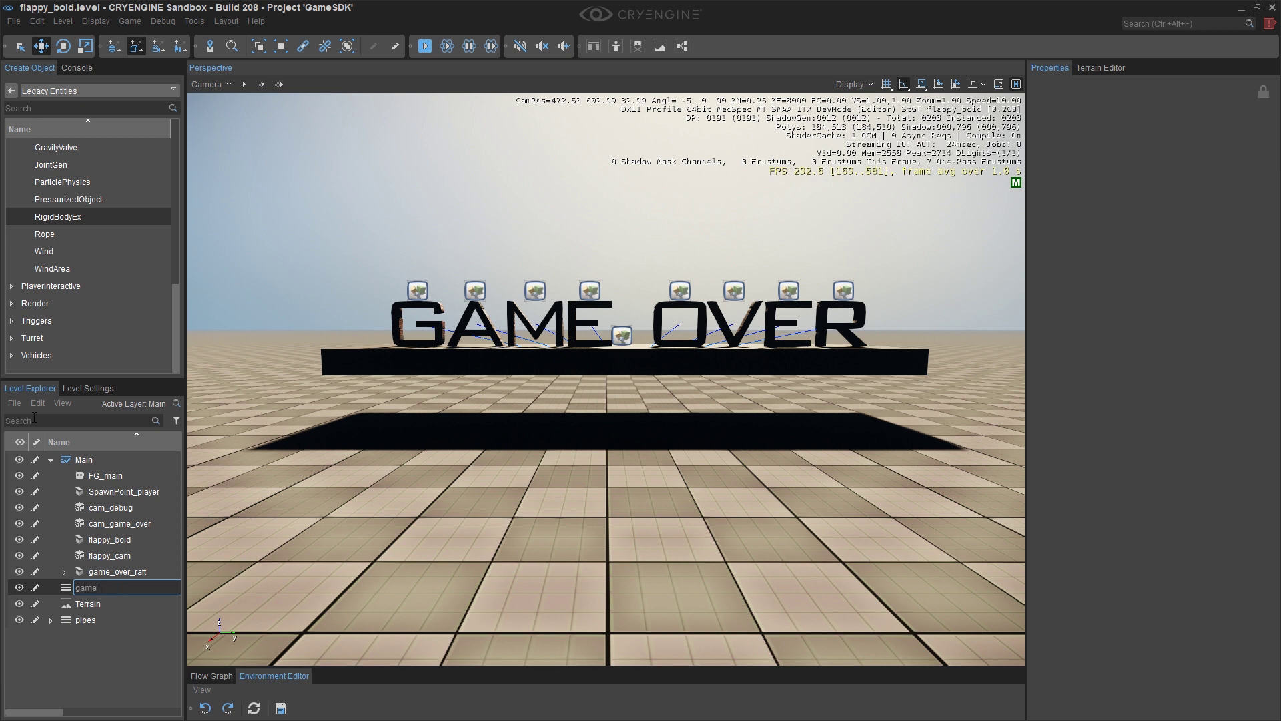
type("_over")
key("Return")
left_click(117, 572)
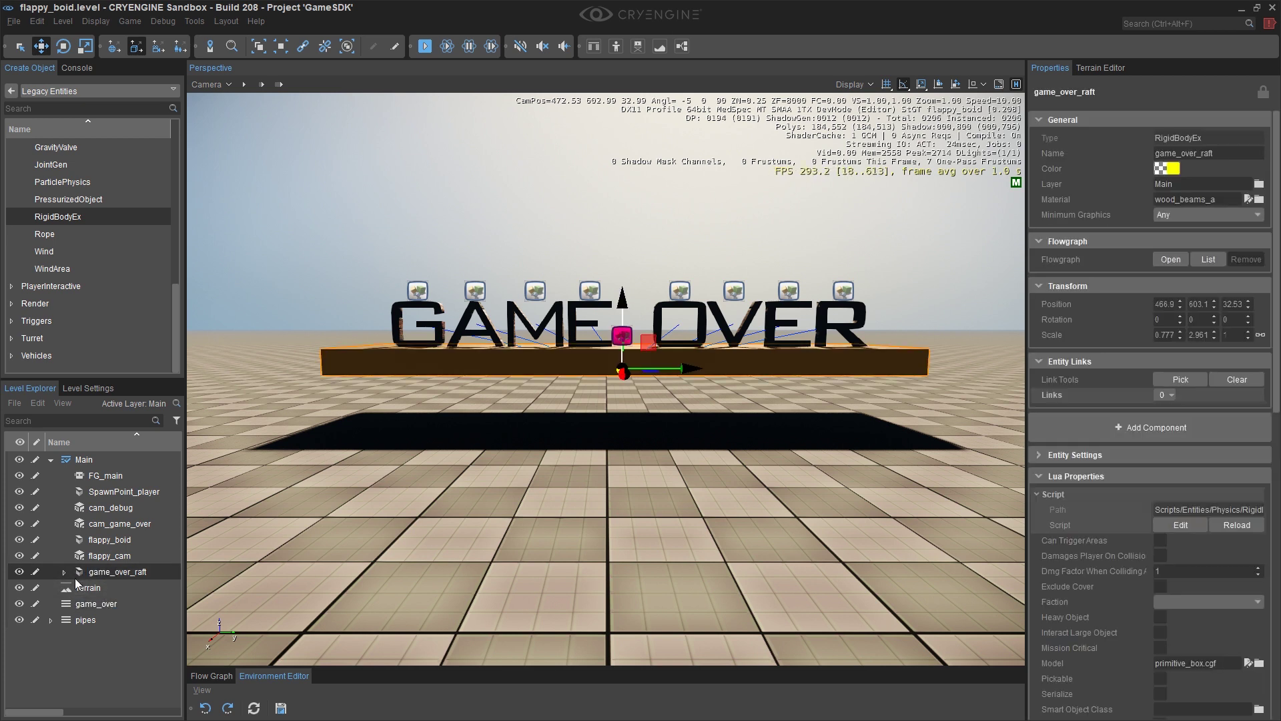
left_click_drag(79, 574, 95, 604)
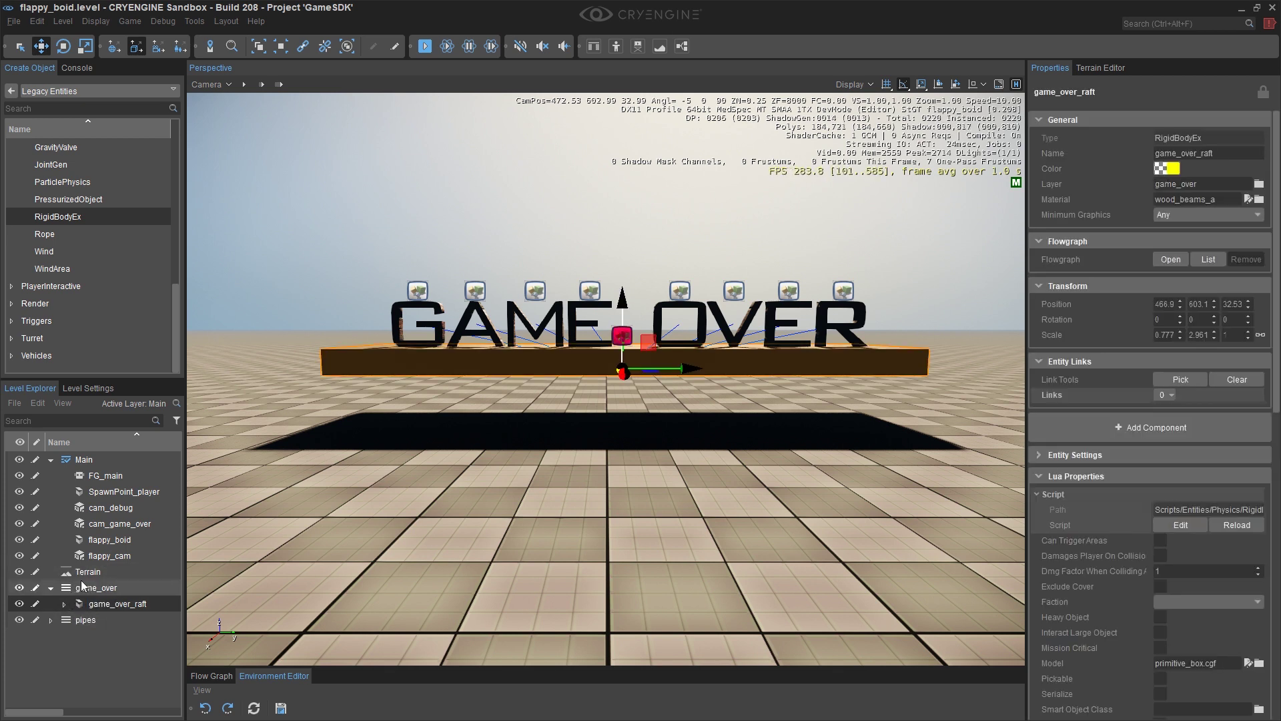
Step: Create a cameras layer holding cam_debug, cam_game_over and flappy_cam
left_click(15, 403)
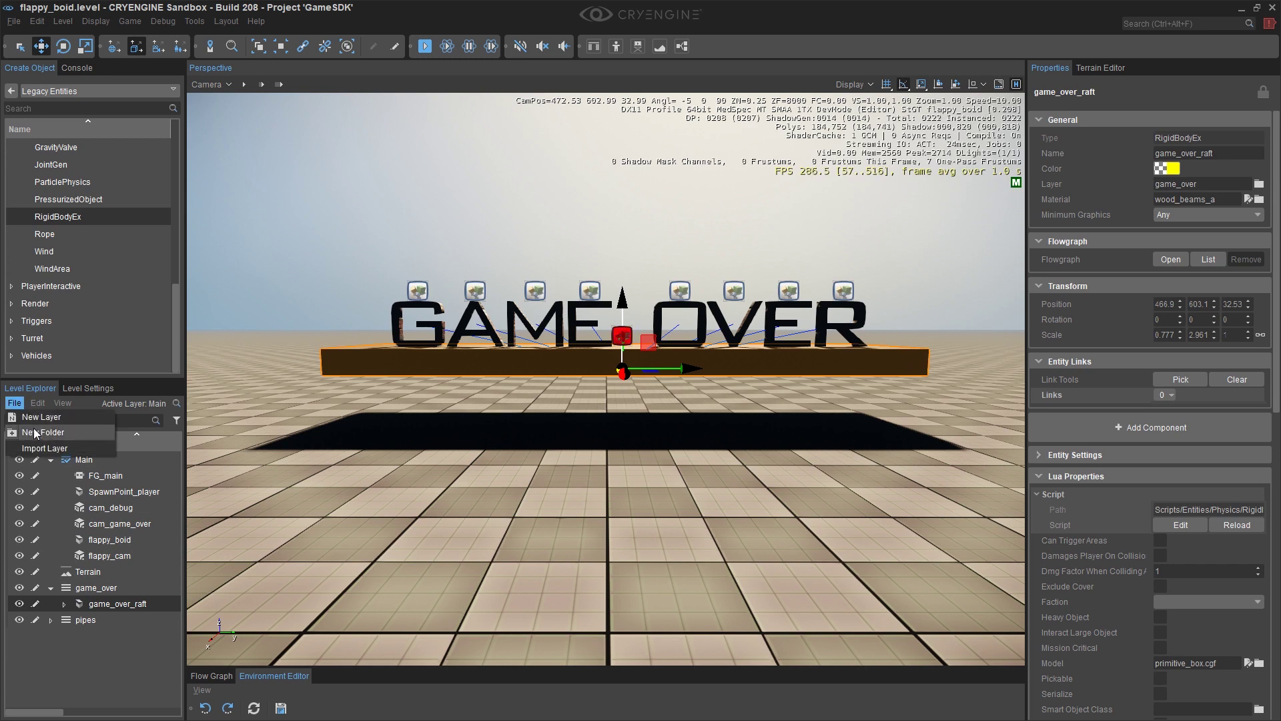
left_click(35, 419)
type("cameras")
key("Return")
left_click(110, 507)
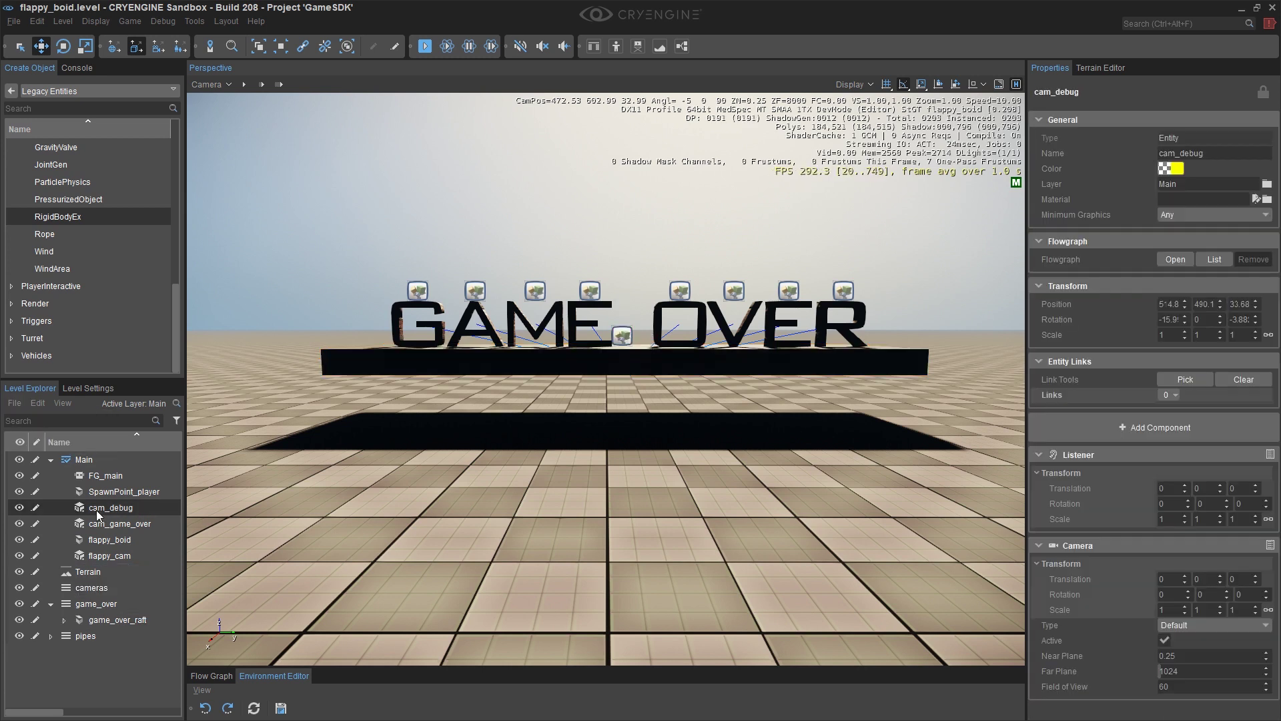
left_click(119, 523, "ctrl")
left_click(110, 556, "ctrl")
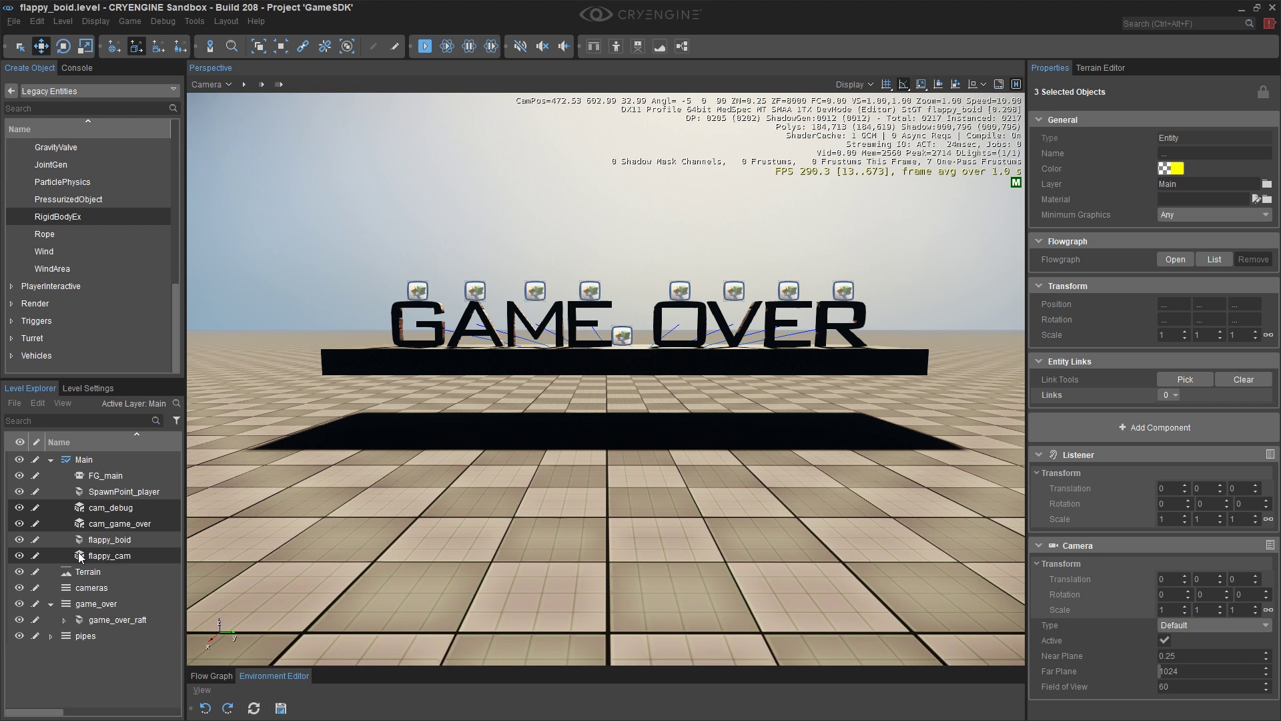
left_click_drag(82, 556, 92, 588)
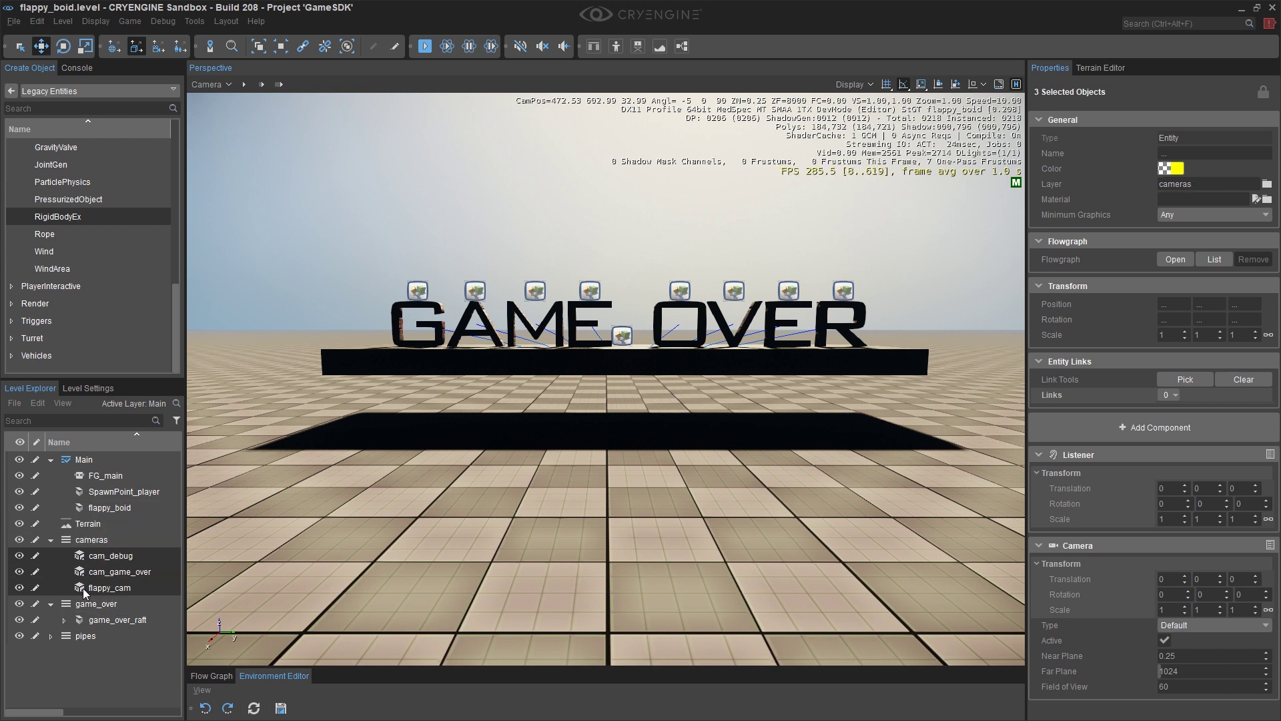
double_click(127, 550)
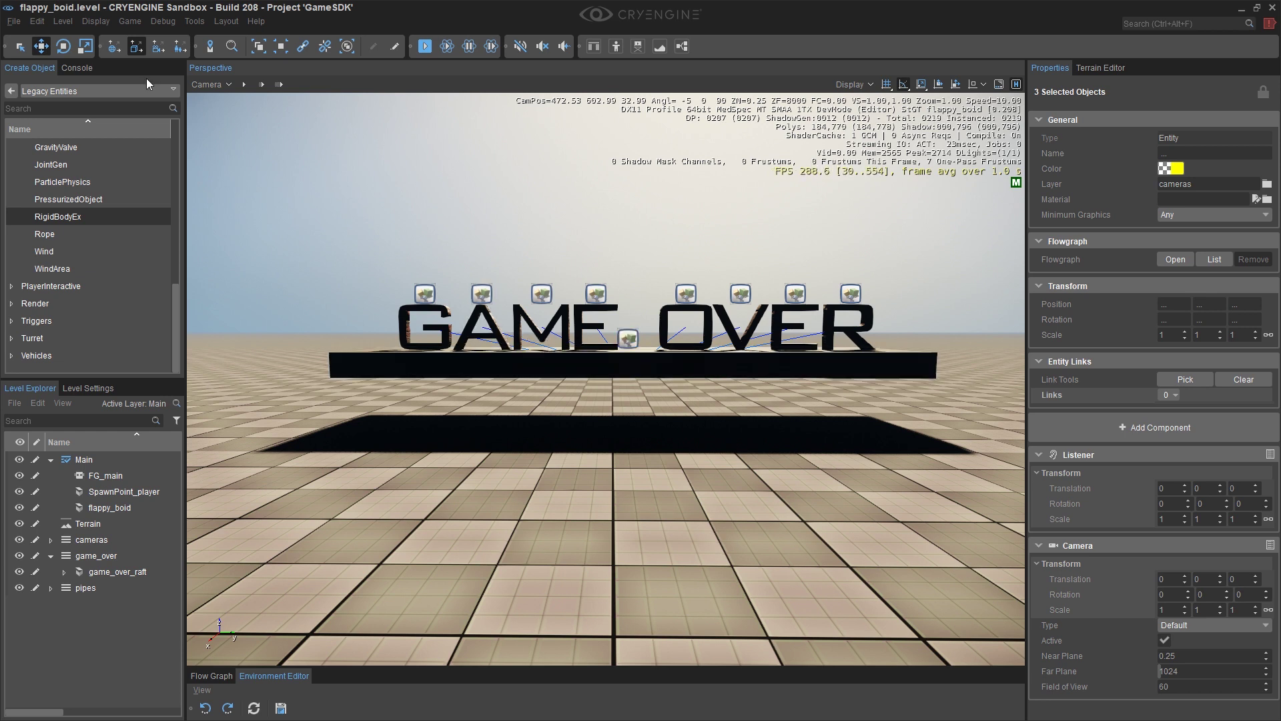
left_click(96, 20)
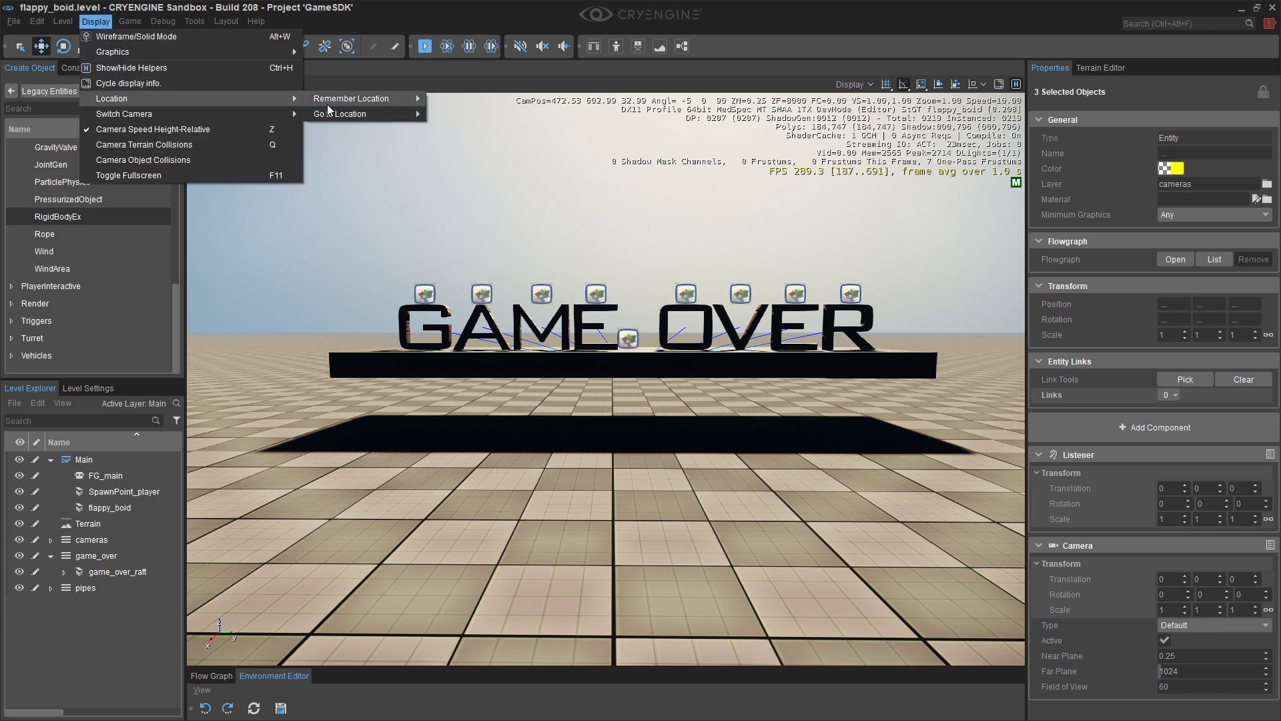
mouse_move(351, 98)
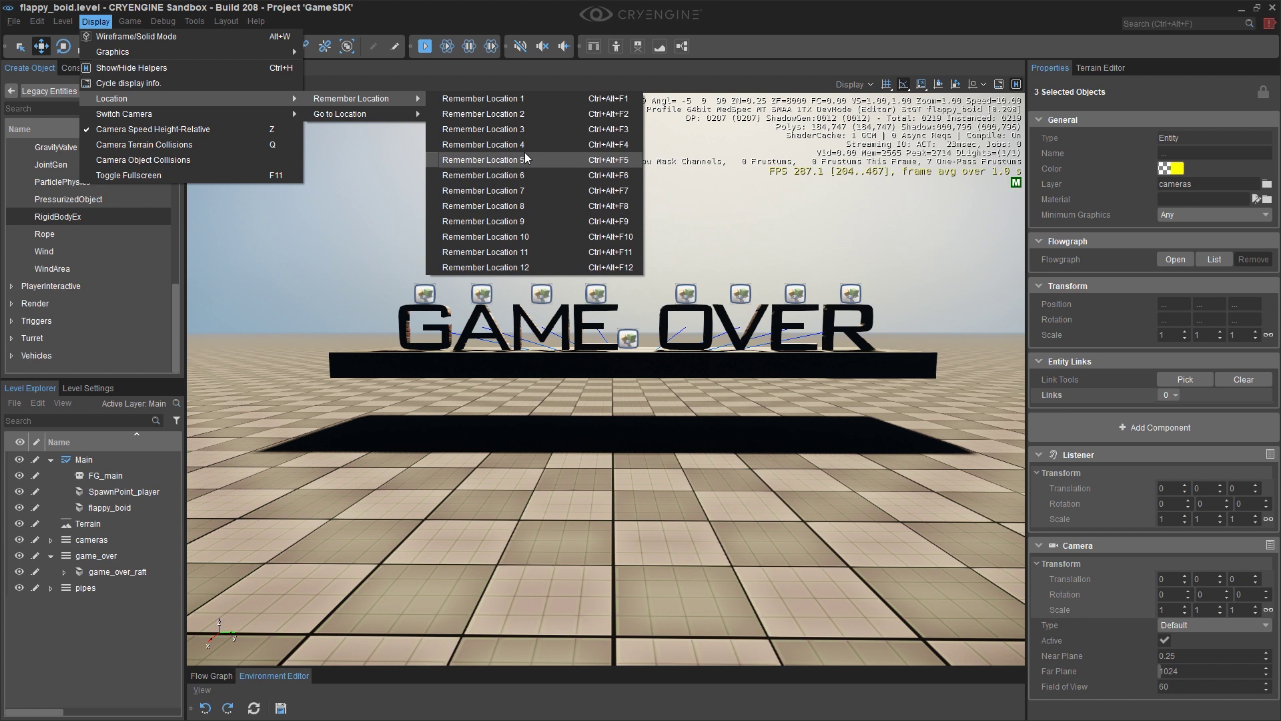
Step: Remember the GAME OVER sign view as location 12, then jump to the saved pipes view
left_click(532, 266)
left_click(563, 468)
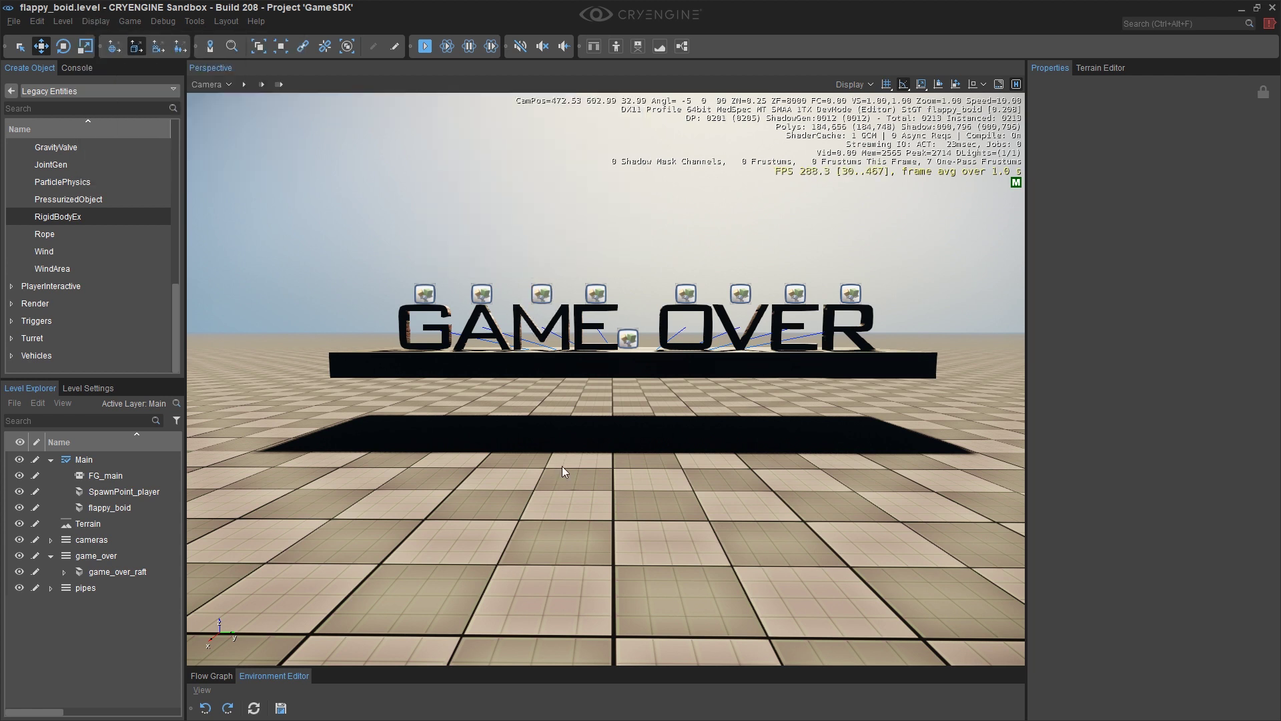
left_click(95, 21)
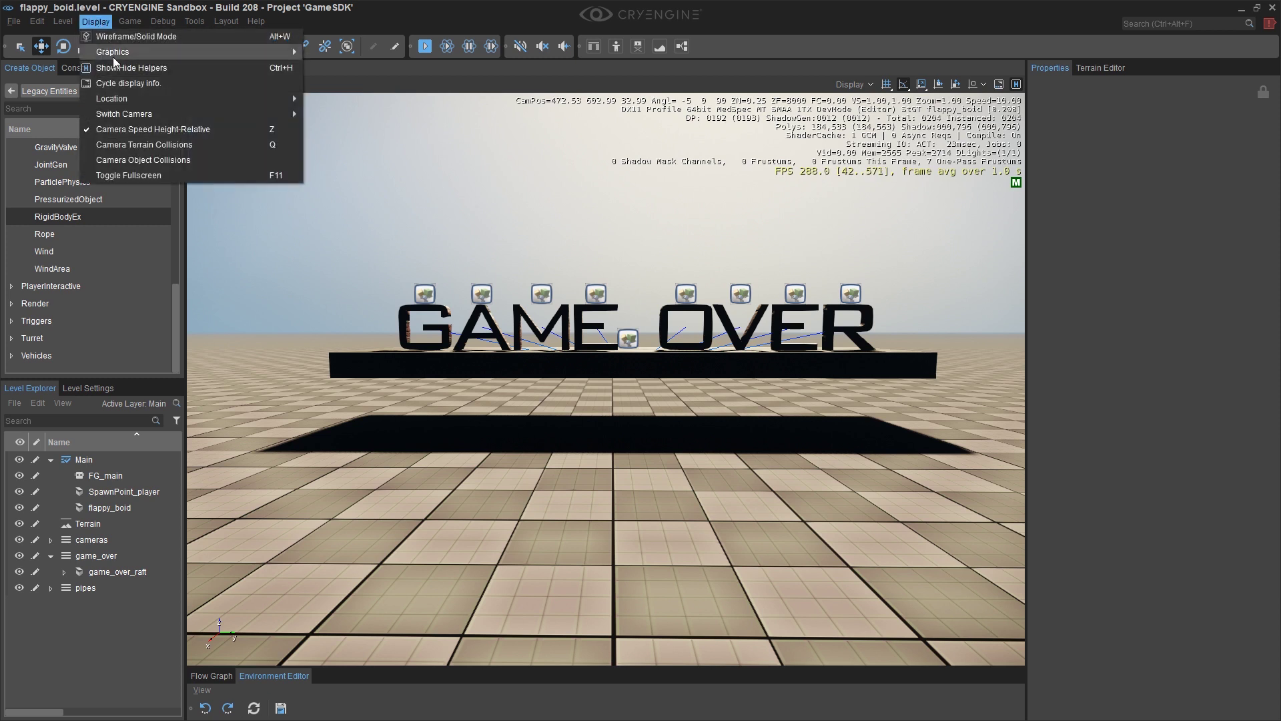
mouse_move(340, 114)
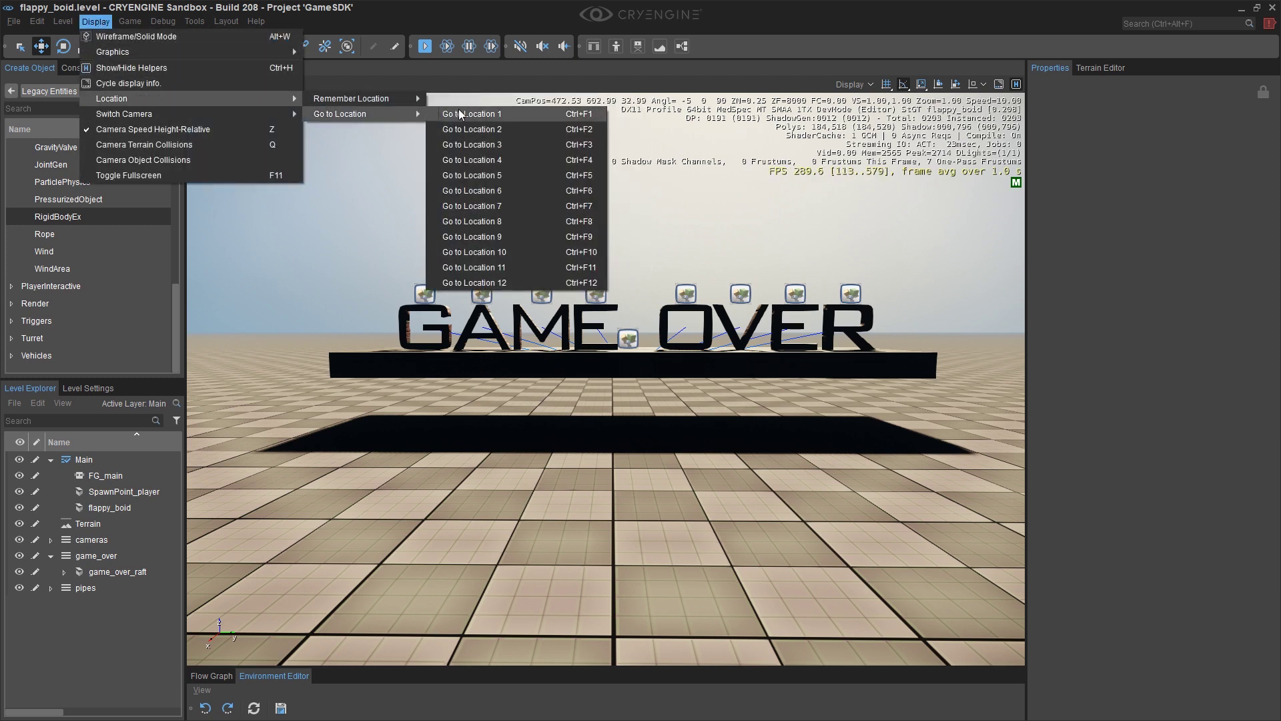
left_click(455, 98)
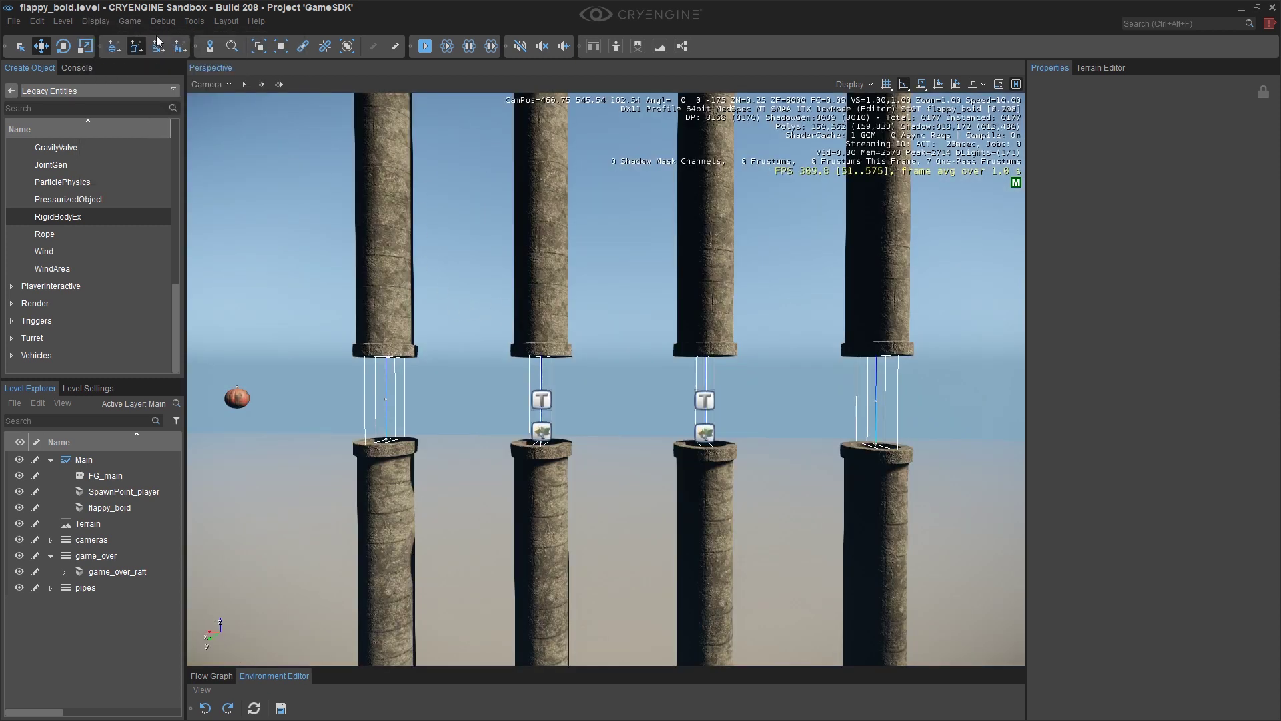
left_click(101, 24)
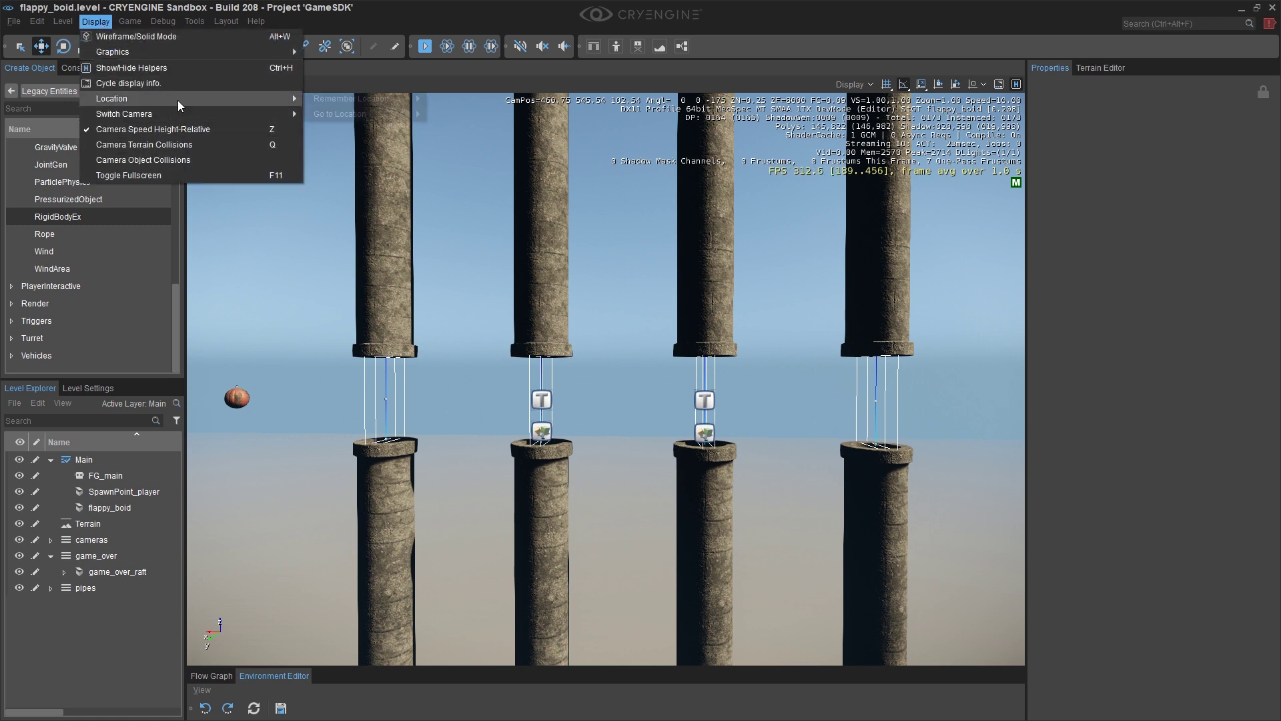